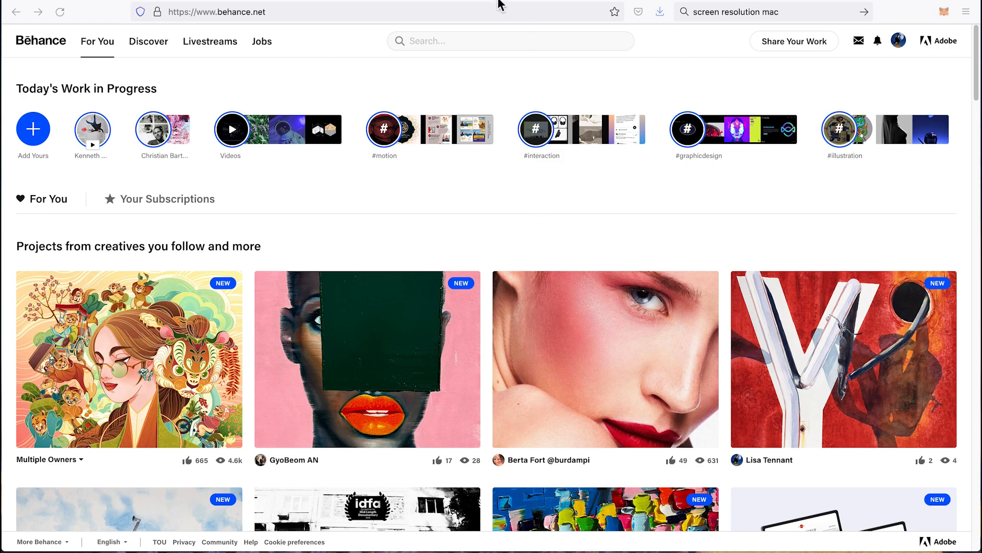
Look over the Adobe page on the benefits of a free Creative Cloud membership, and return to the Behance home page
left_click(495, 0)
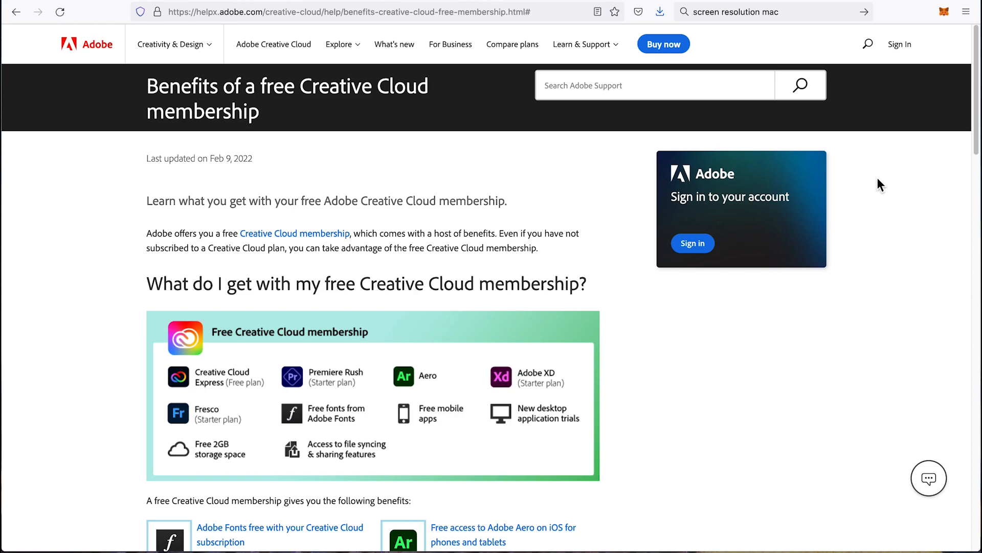
left_click(767, 0)
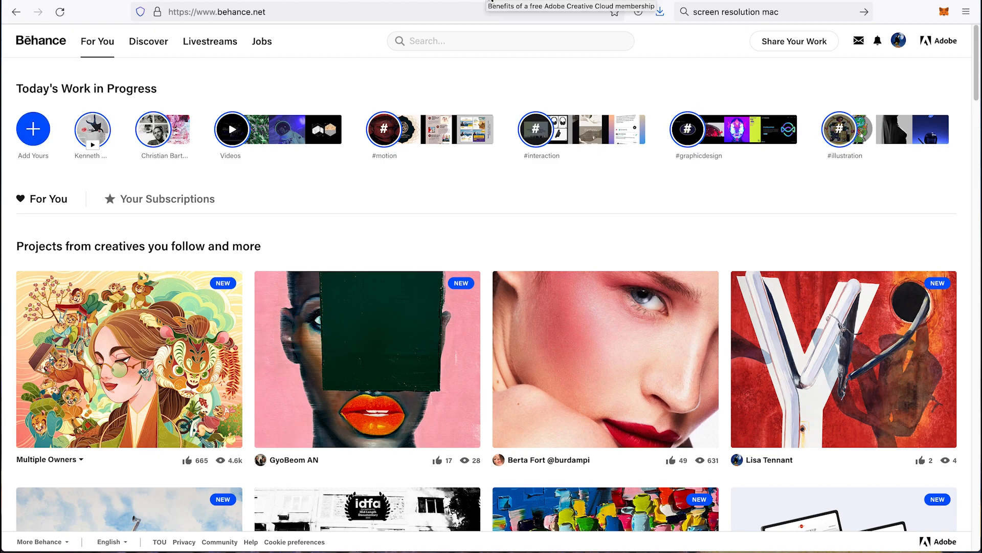
left_click(488, 0)
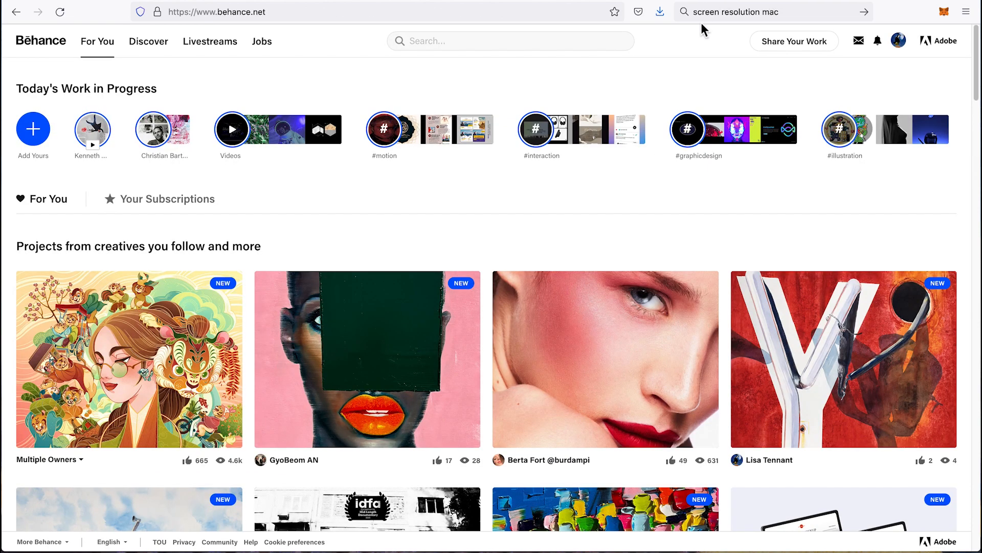
Open the signed-in account's own Behance profile
mouse_move(778, 46)
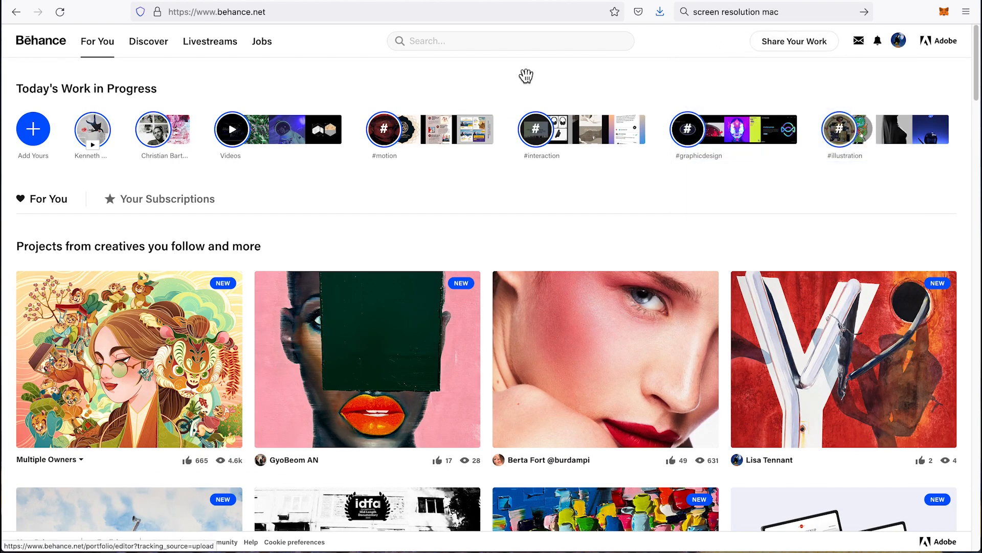
mouse_move(902, 56)
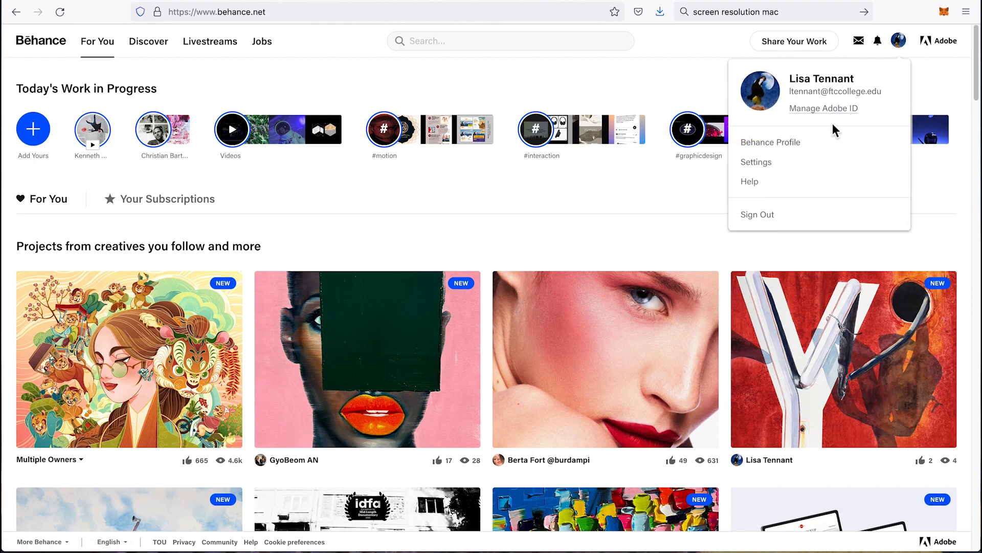
left_click(797, 146)
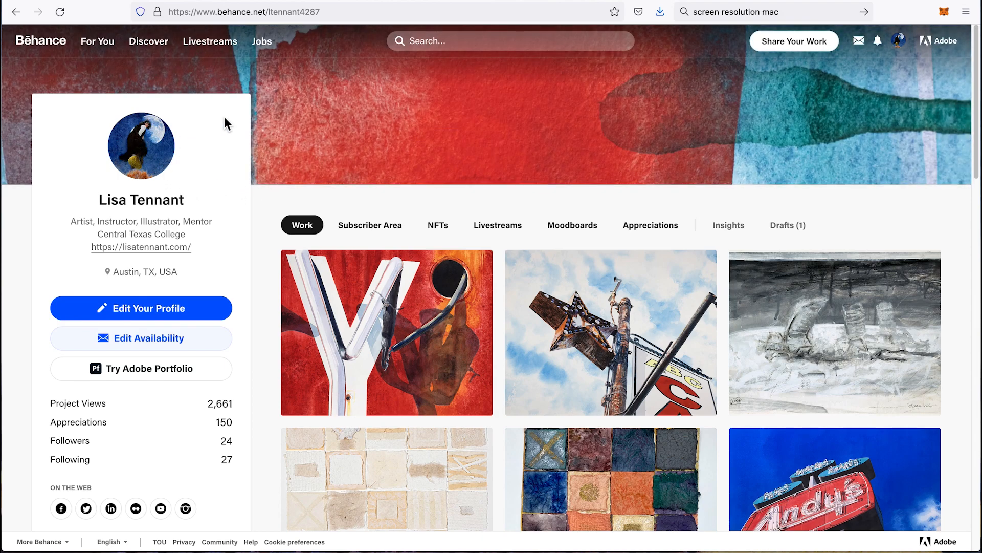
Examine the profile's personal details, links, awards and sales information alongside its published projects
mouse_move(343, 113)
scroll(174, 307, "down", 2)
scroll(174, 308, "down", 6)
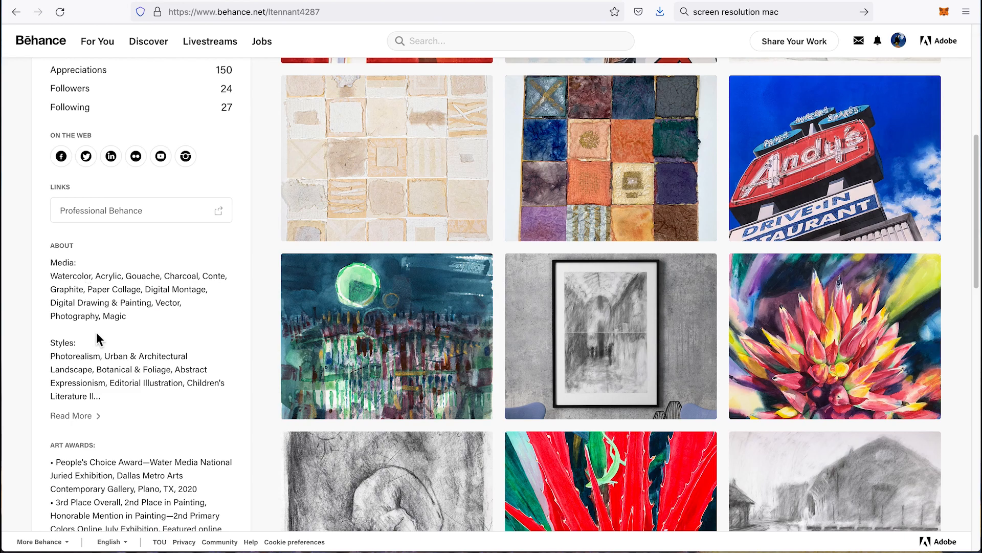
scroll(97, 377, "down", 1)
scroll(97, 379, "down", 7)
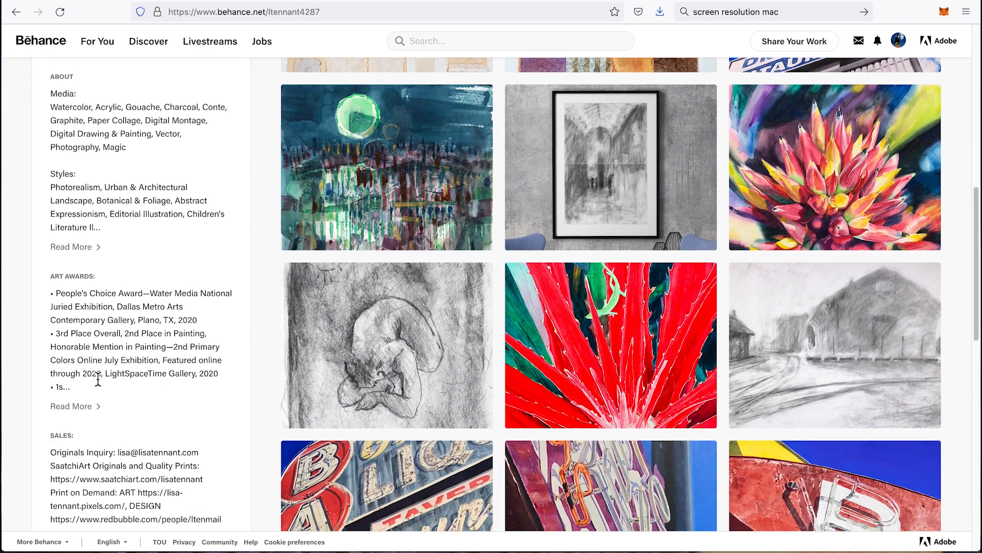
scroll(106, 352, "up", 13)
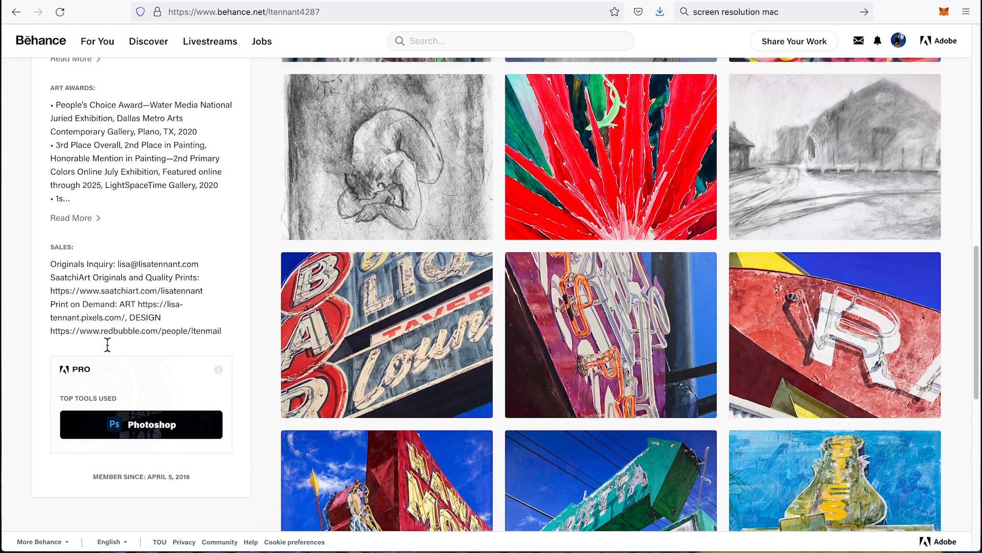
scroll(107, 348, "up", 1)
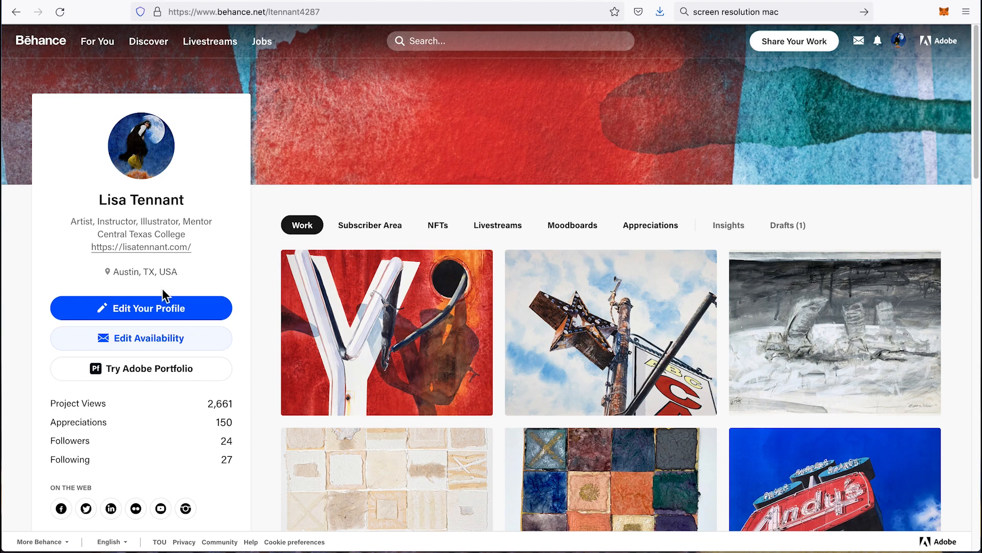
Open the profile for editing and examine the Basic Information, Teams and On The Web sections
left_click(134, 311)
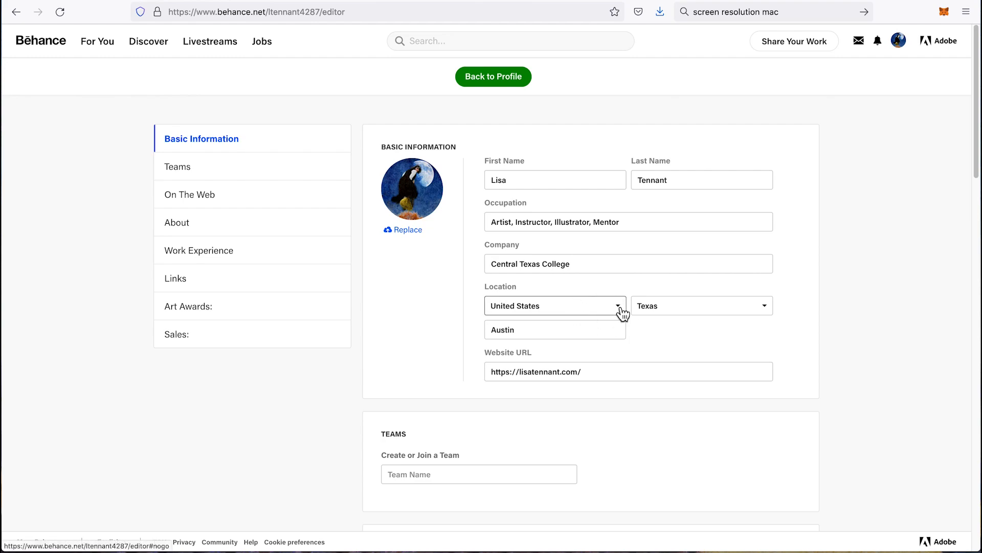
left_click_drag(540, 329, 473, 331)
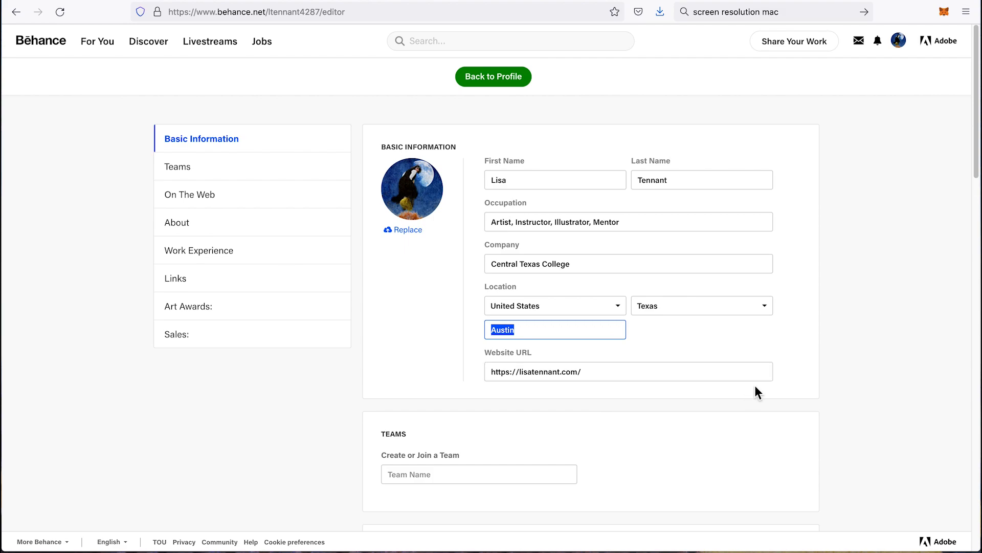
scroll(859, 426, "down", 4)
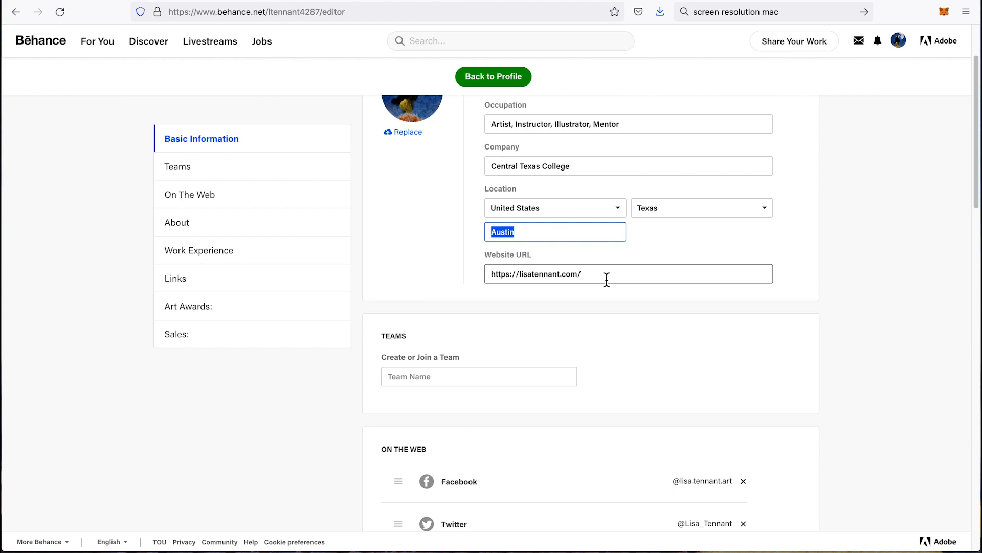
scroll(857, 407, "down", 8)
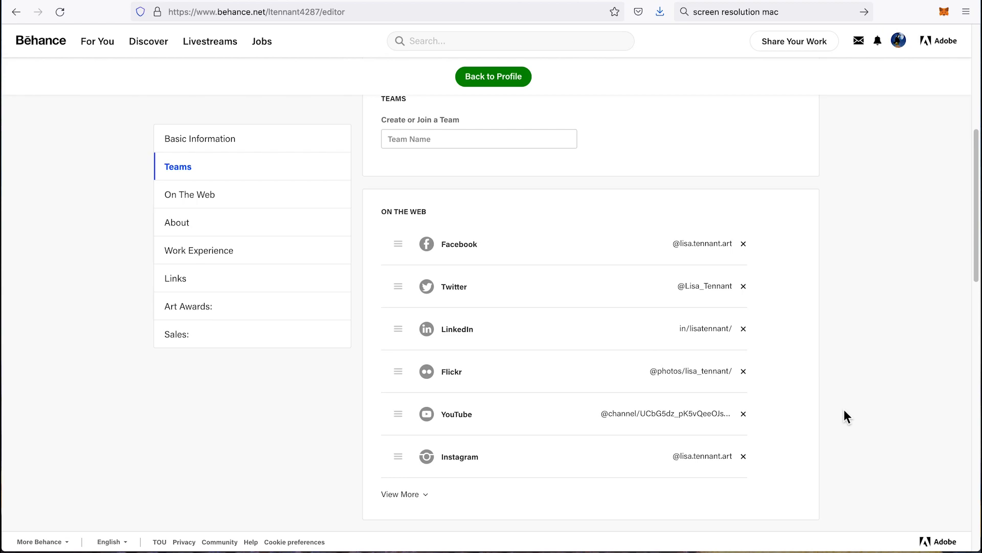
scroll(851, 441, "down", 3)
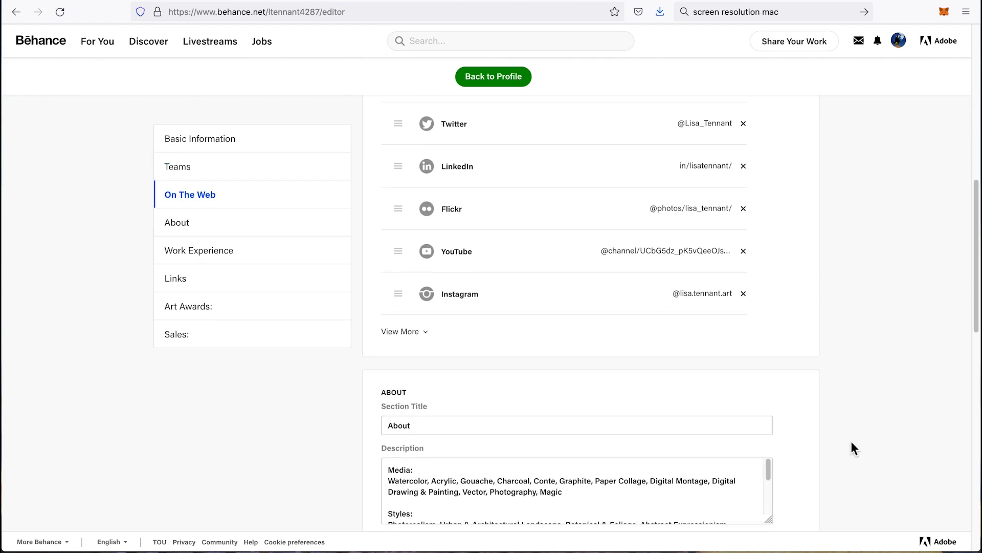
scroll(851, 449, "up", 1)
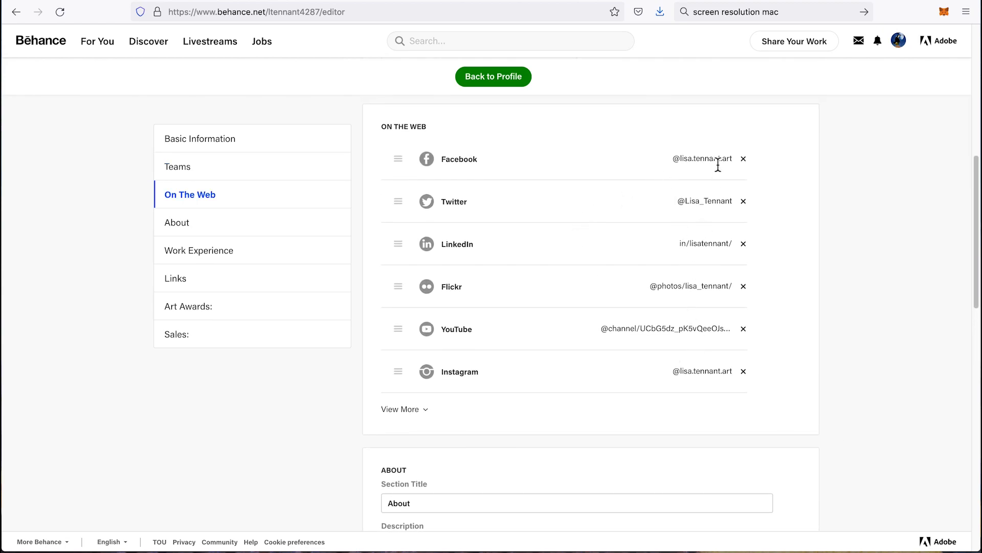
Examine the About, Work Experience, Links, Art Awards and Sales sections of the profile editor, and return to the profile
scroll(885, 469, "down", 5)
scroll(844, 397, "down", 1)
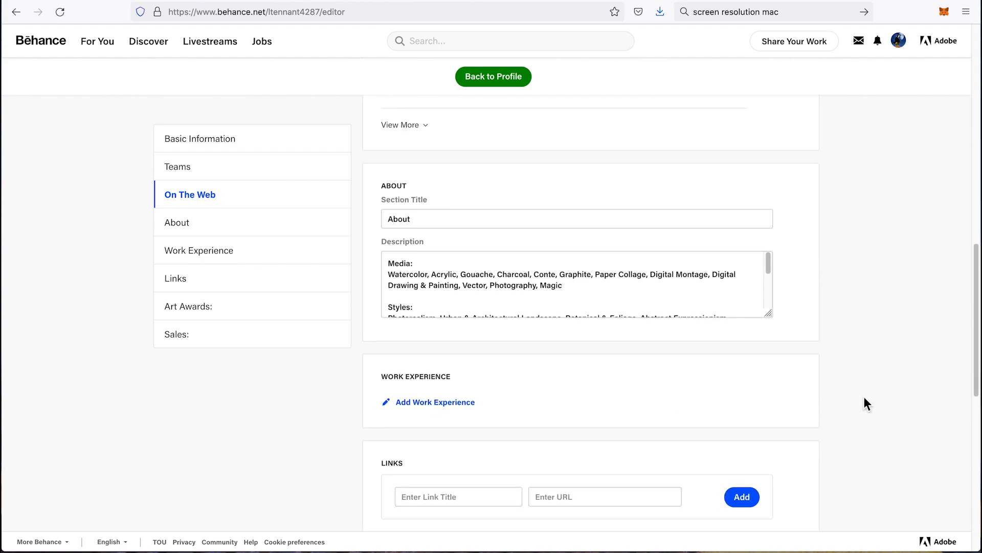
scroll(477, 286, "down", 6)
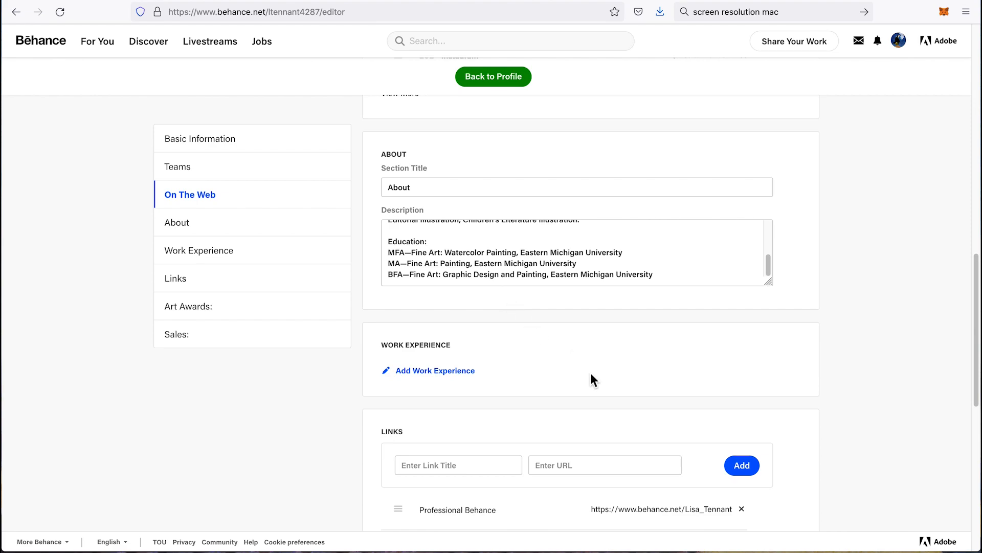
scroll(590, 378, "down", 1)
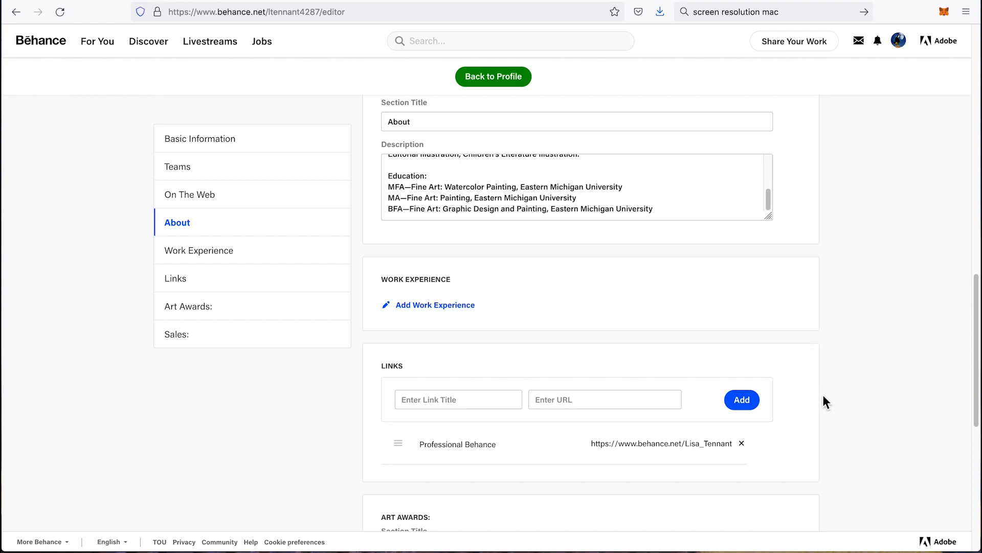
scroll(823, 394, "down", 5)
scroll(823, 394, "down", 3)
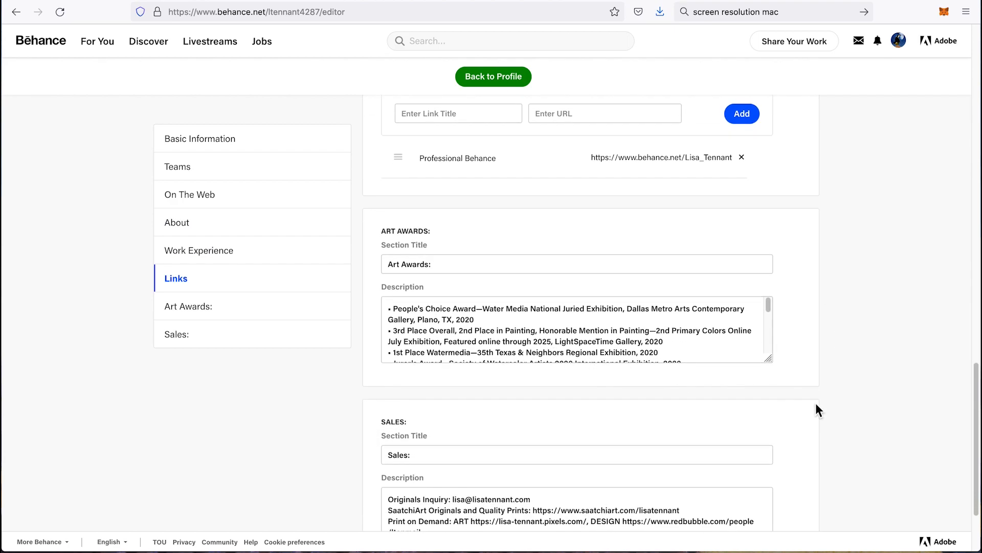
scroll(851, 393, "up", 1)
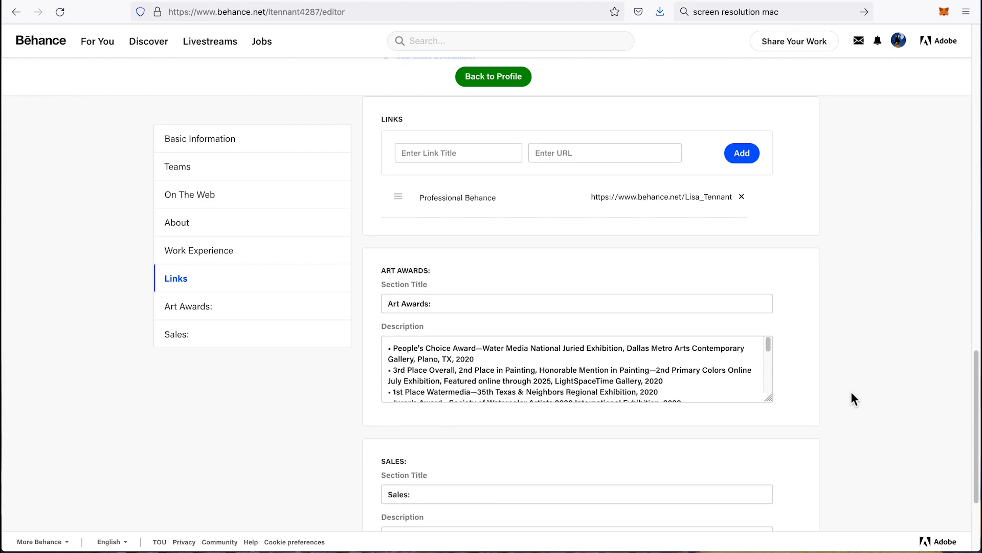
scroll(850, 314, "down", 1)
scroll(849, 315, "up", 15)
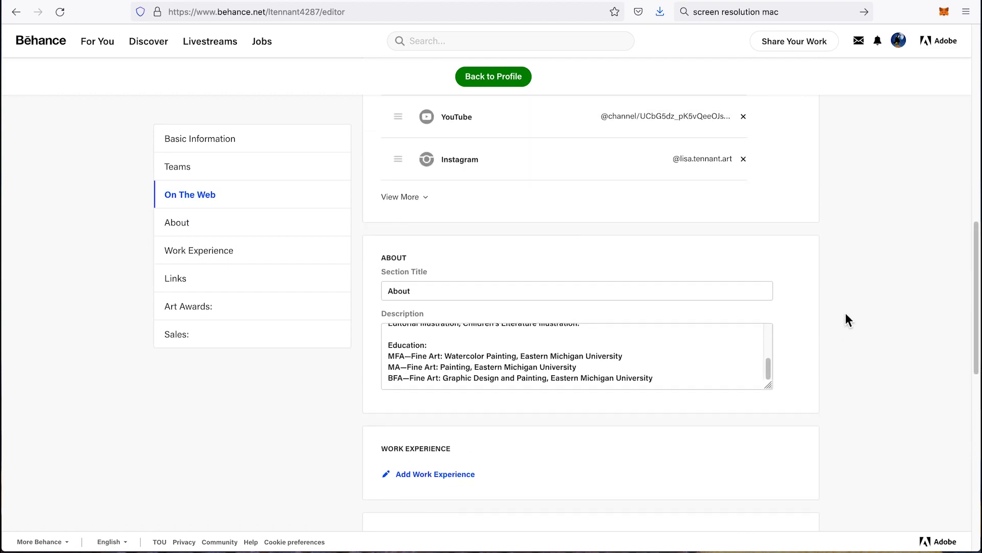
scroll(846, 309, "up", 5)
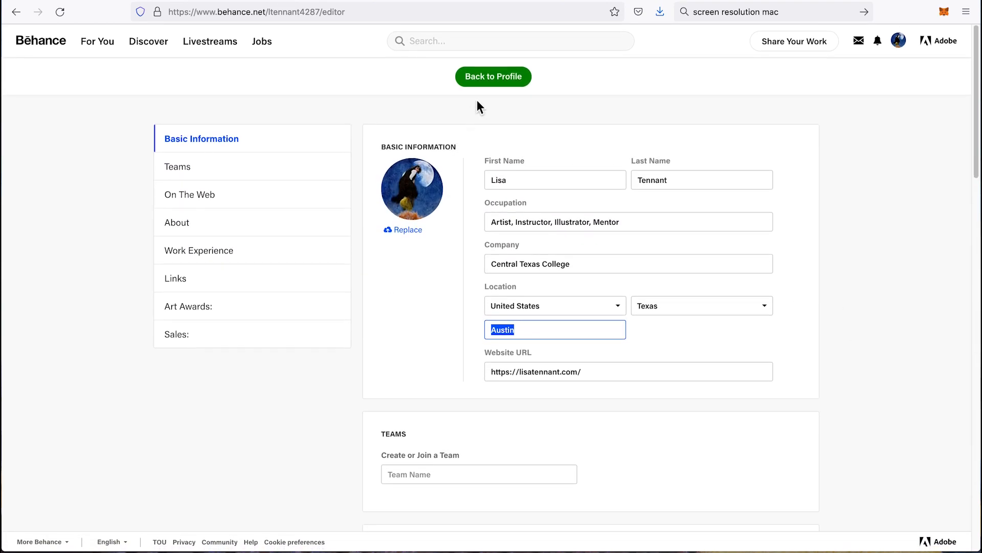
left_click(489, 84)
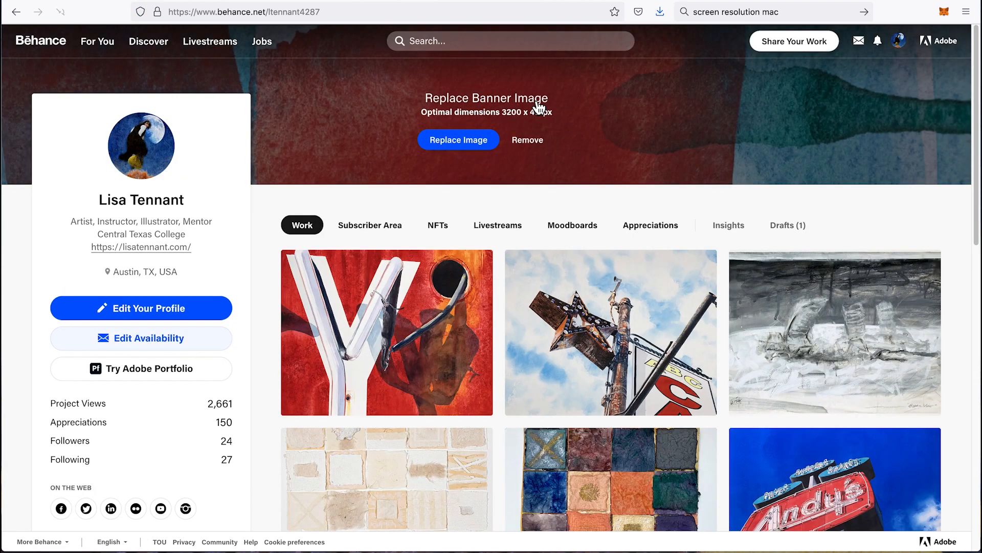
Check the account's notifications and close the list
left_click(883, 45)
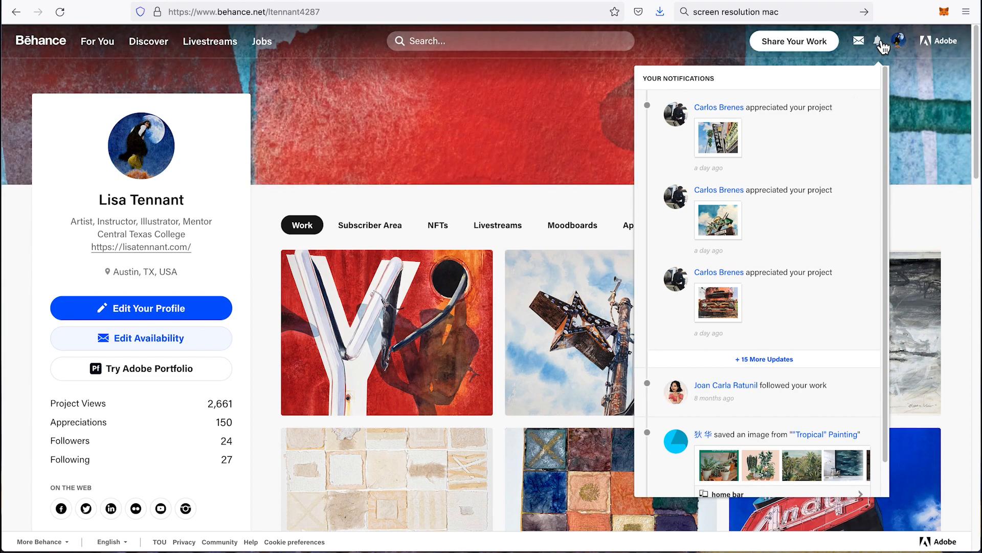
left_click(878, 41)
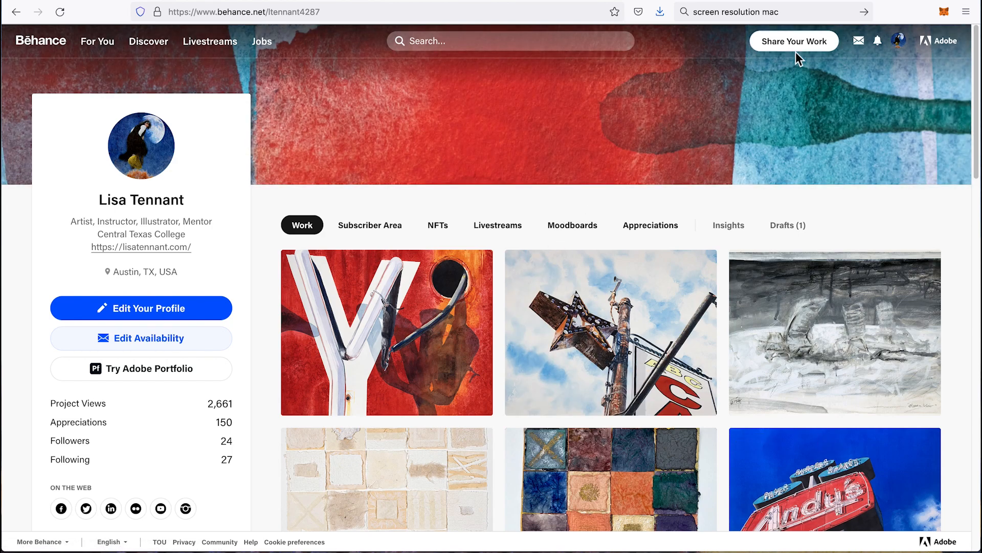
Start sharing a new Project and add a text block as its first content
mouse_move(797, 52)
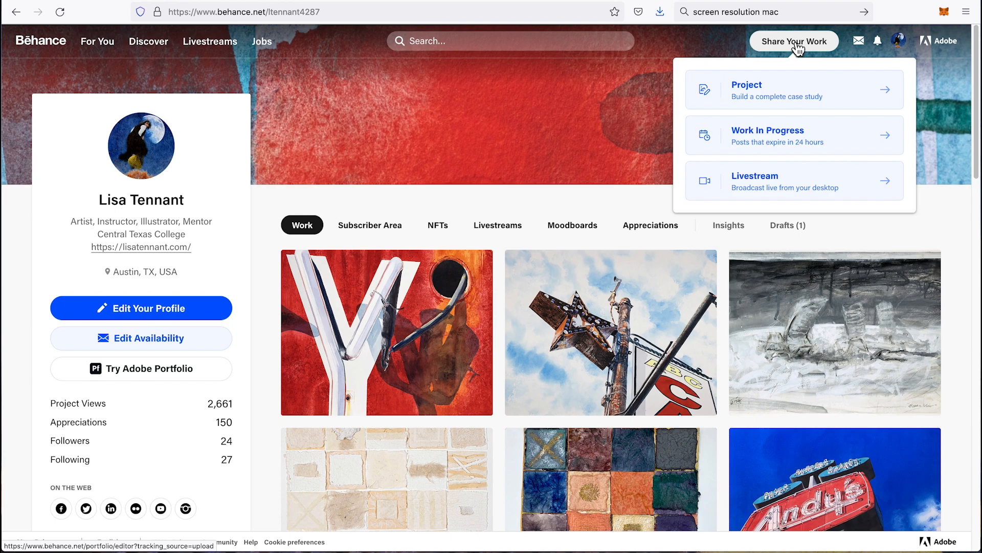
left_click(779, 100)
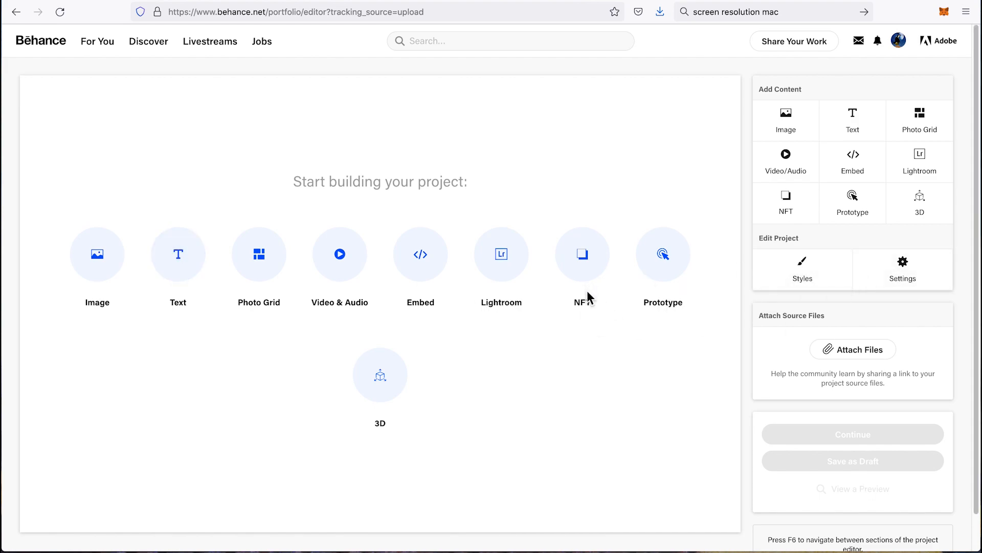
left_click(182, 265)
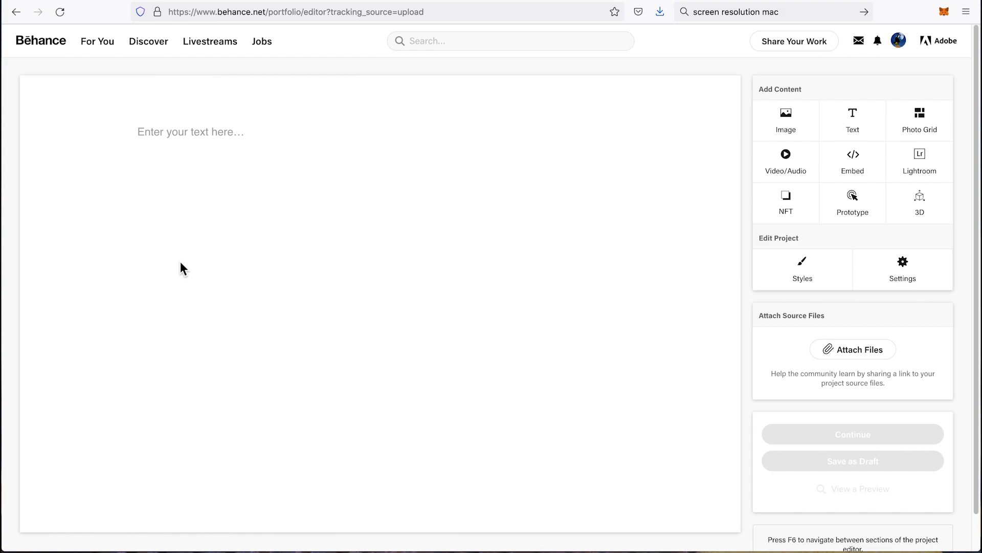
Enter the artwork title "Tap Room Martini" in the text block, with "36" x 40", Acrylic on Canvas" on the line below
type("Tap")
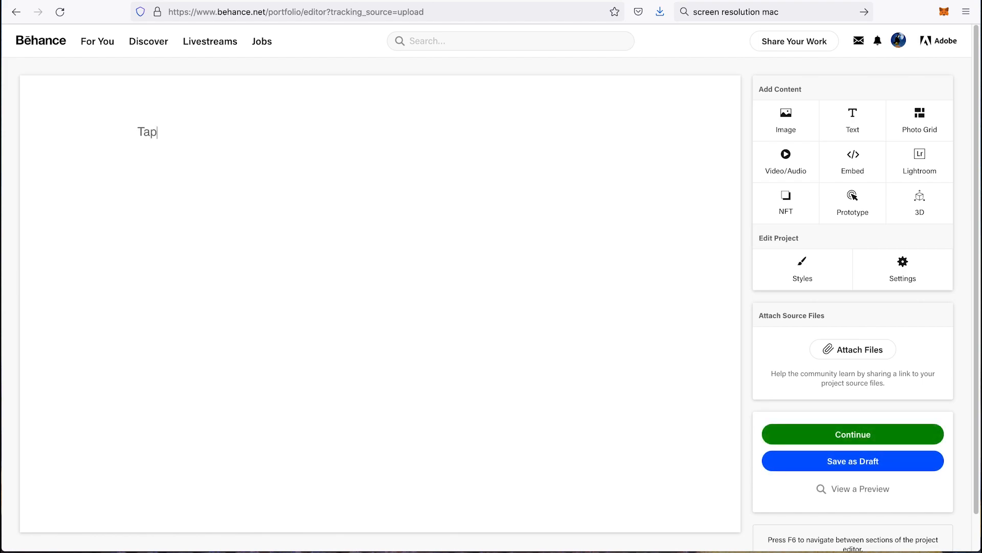
type(" Room")
type(" Martin")
type("i")
type("36")
type("\" x")
type(" 40\",")
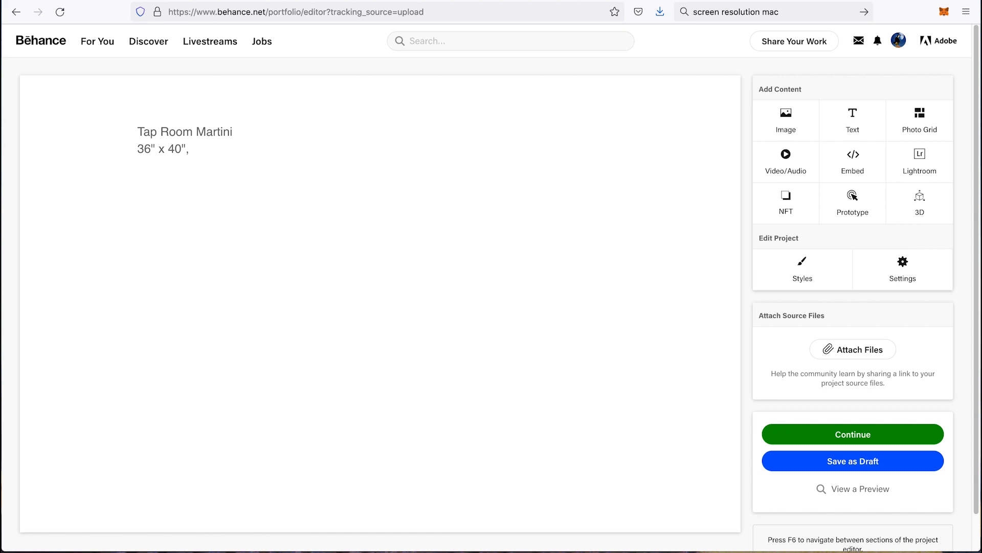
type("Acrylic on Canvas")
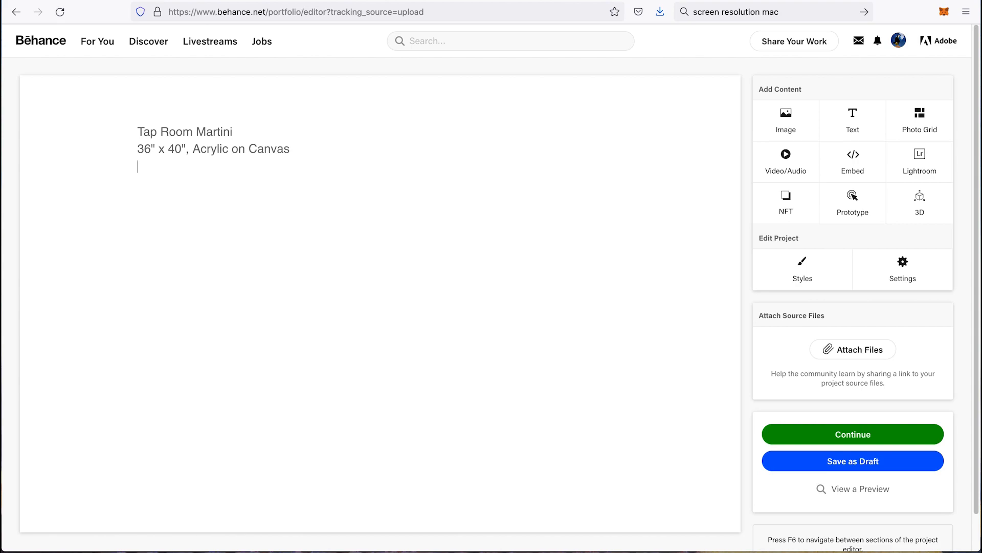
Add a third line reading "Copyright 2022" followed by the artist's full name
type("Copyright")
type("2022")
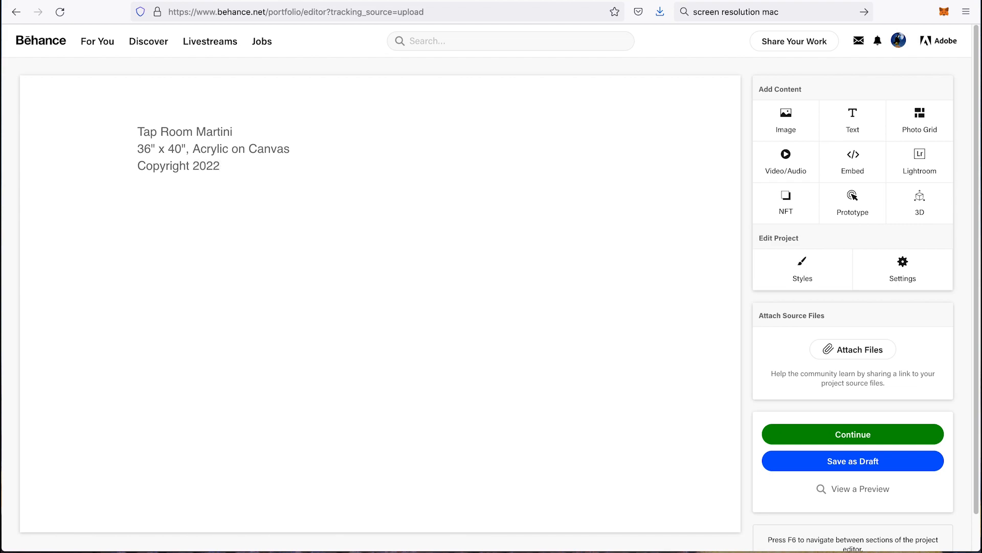
type(" Lisa R. Tennant")
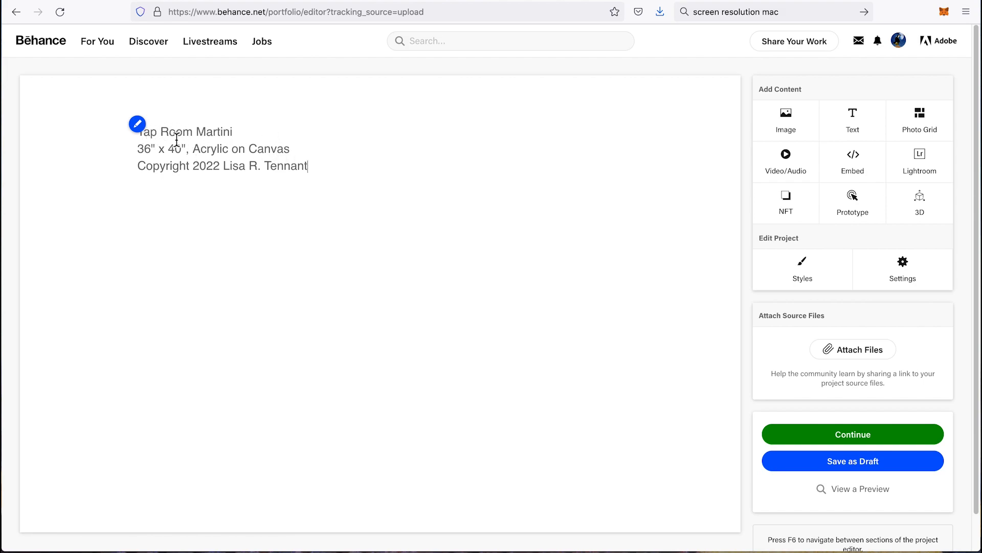
Check the text block's edit options and the formatting controls available for its selected lines
left_click(142, 134)
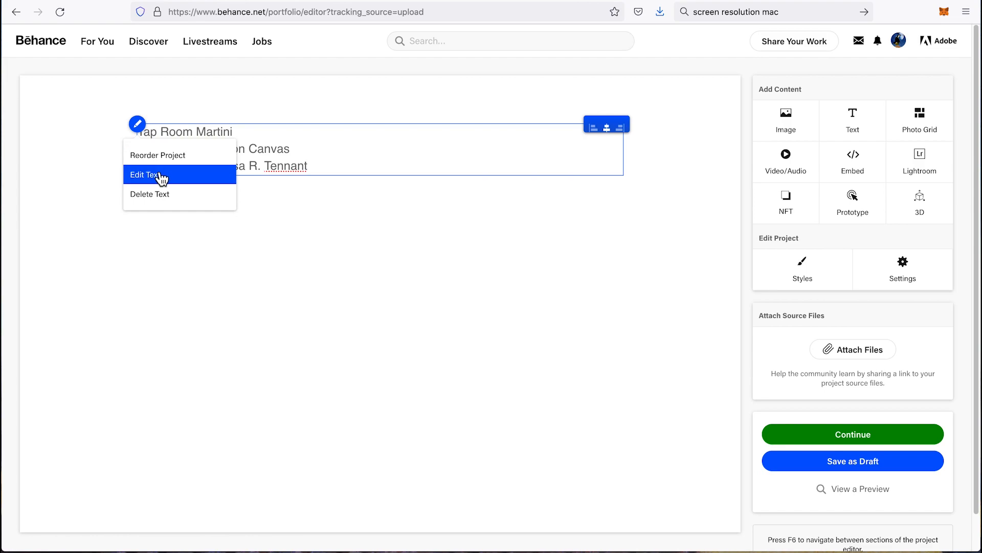
left_click(314, 166)
left_click_drag(313, 166, 131, 155)
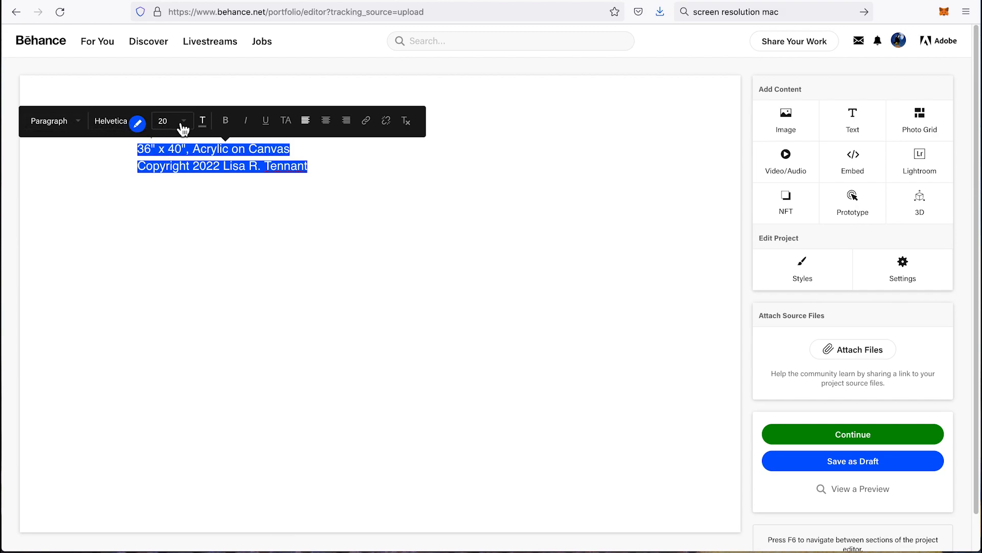
left_click(323, 161)
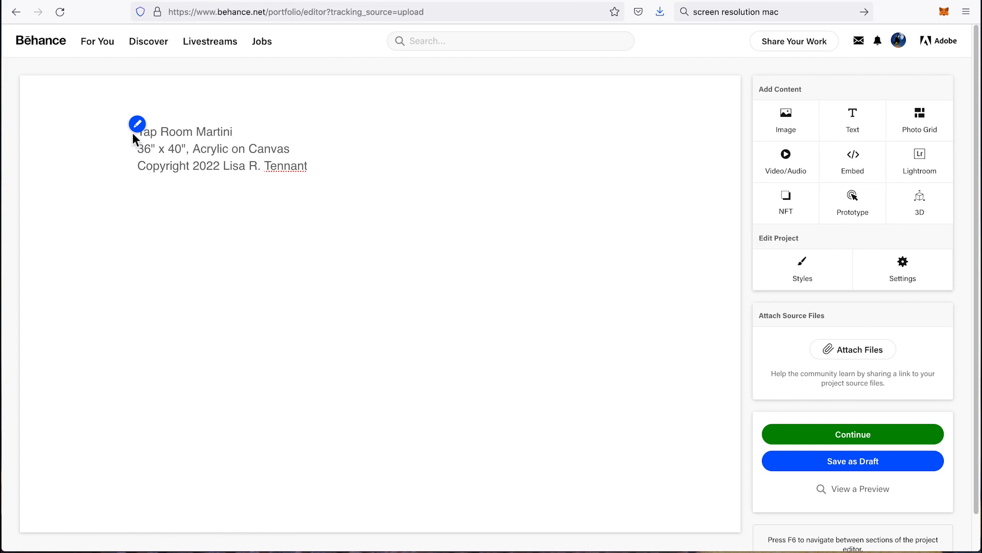
Apply the Header style to the title line "Tap Room Martini"
left_click_drag(234, 133, 93, 125)
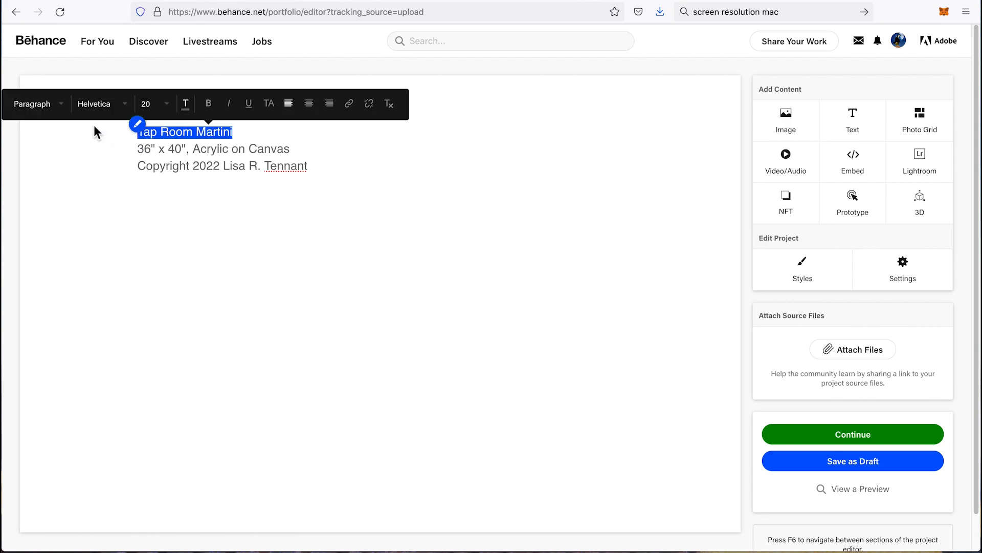
left_click(65, 109)
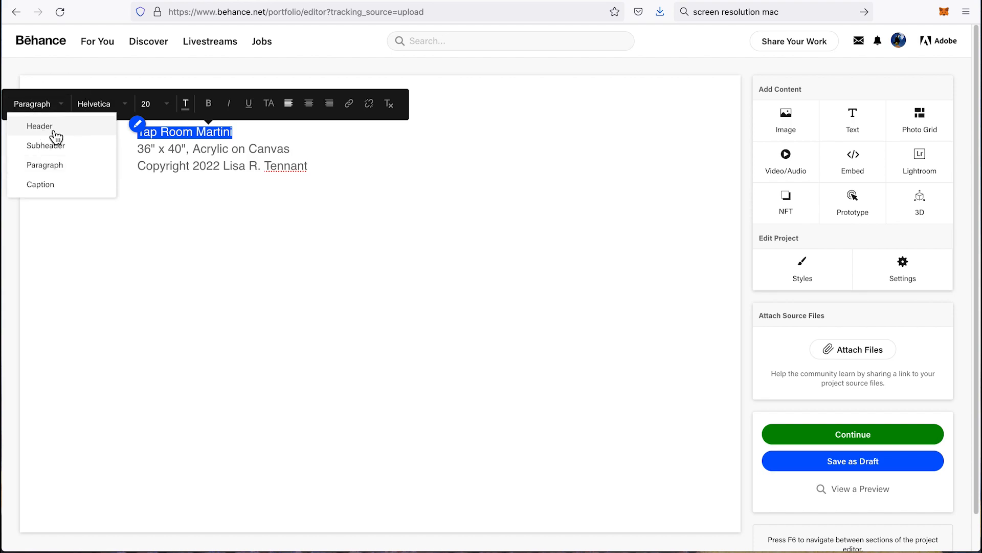
left_click(54, 129)
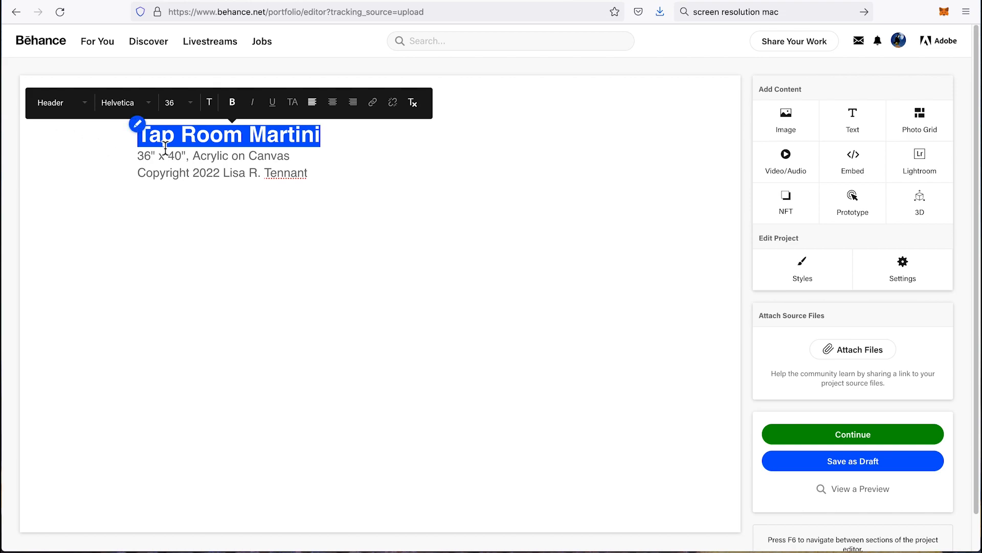
Apply the Caption style to the copyright line of the text block
left_click_drag(138, 159, 306, 159)
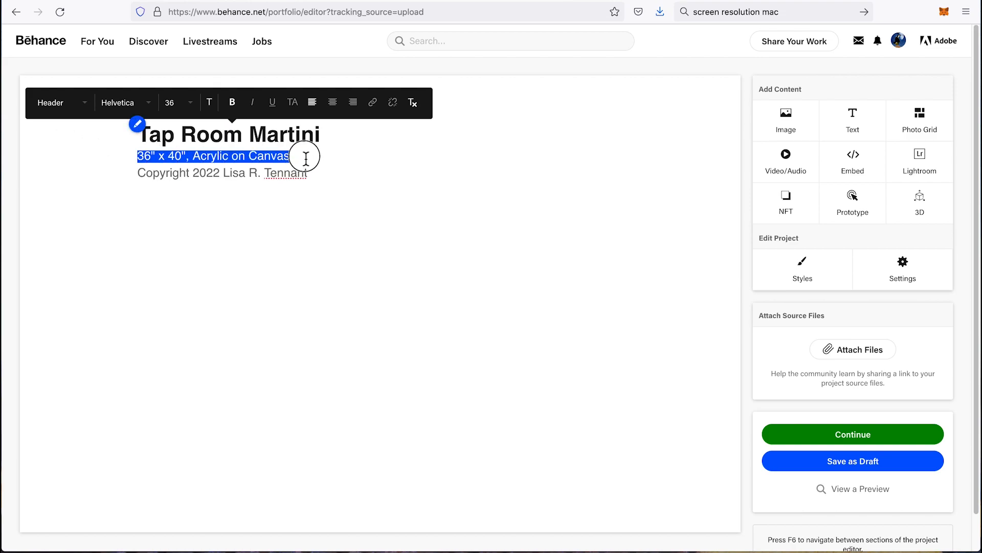
left_click_drag(137, 174, 332, 184)
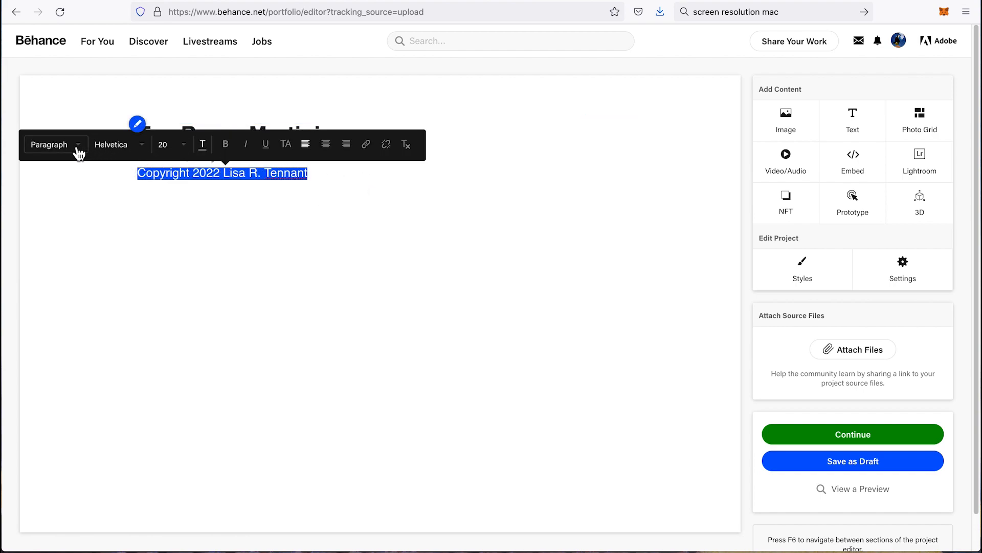
left_click(78, 148)
left_click(74, 226)
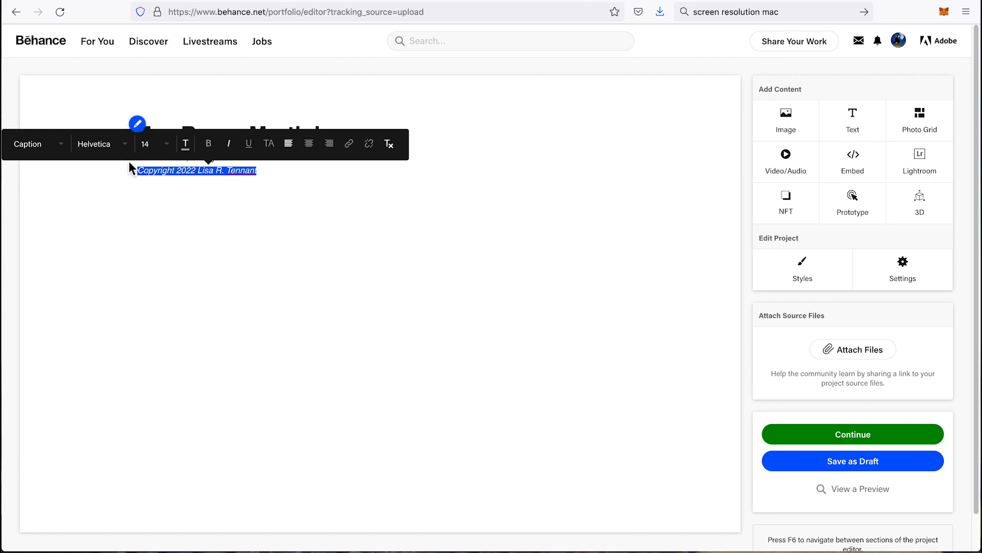
Look through the font, size and colour choices for the copyright line without changing any of them
left_click(127, 146)
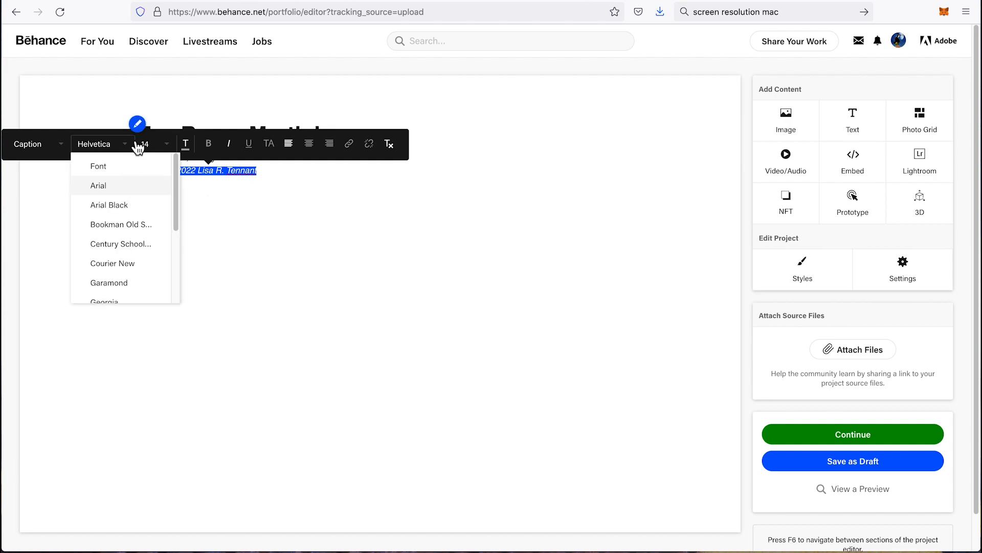
left_click(169, 147)
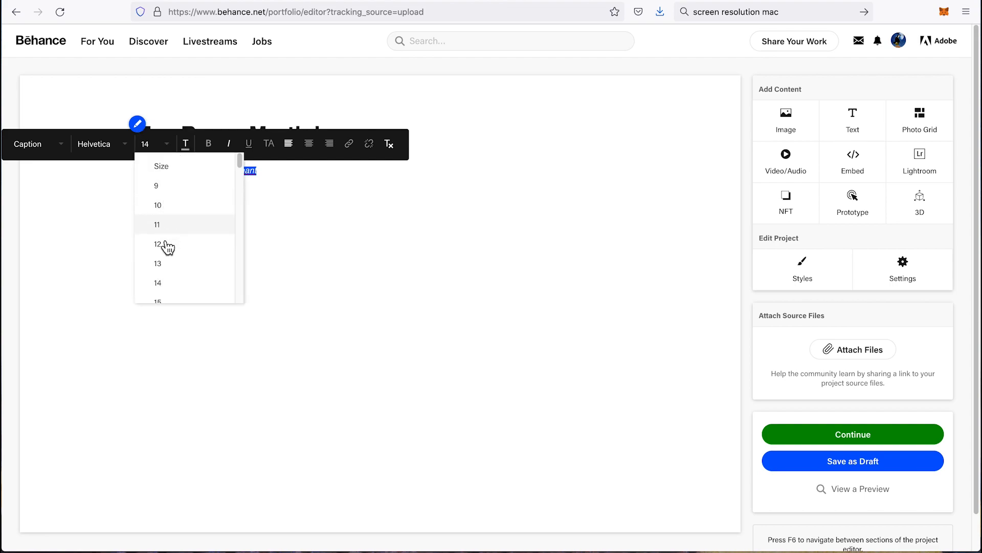
left_click(185, 144)
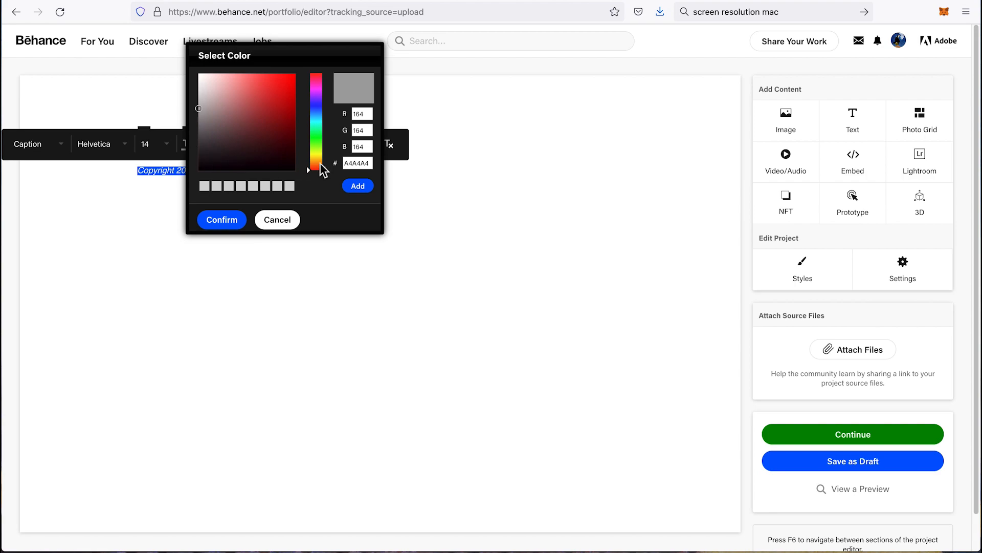
left_click(285, 217)
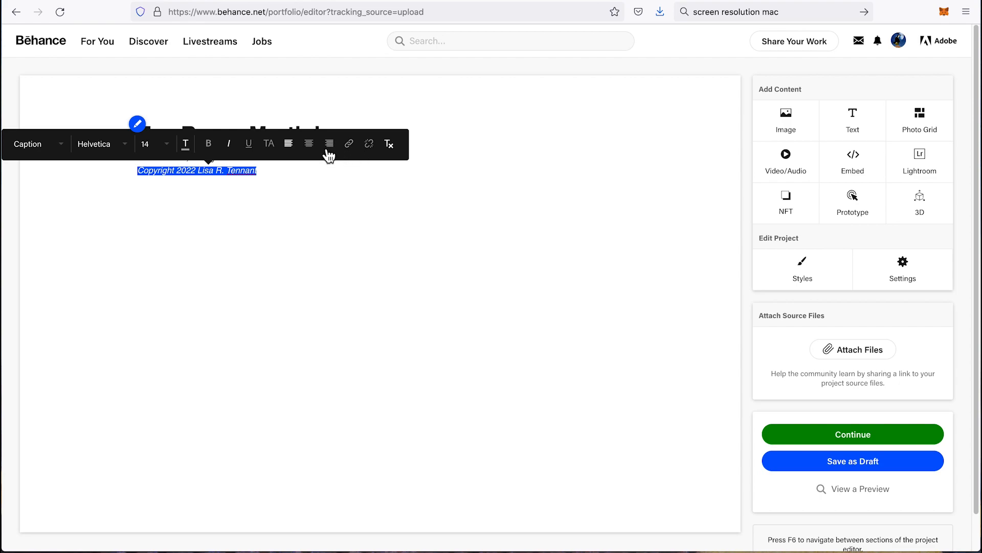
left_click(291, 178)
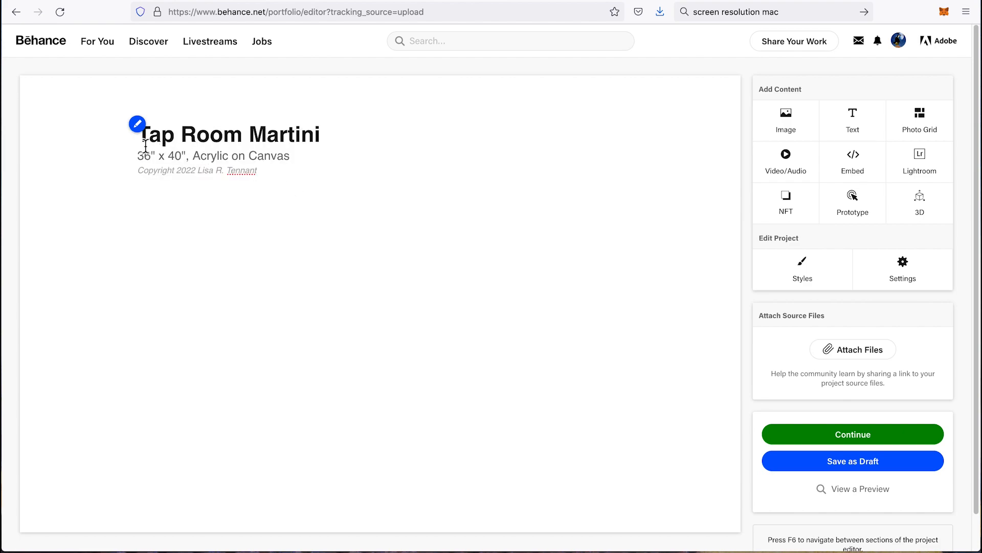
Set all three lines of the text block to colour #696969 and save that colour as a swatch
left_click_drag(139, 136, 334, 202)
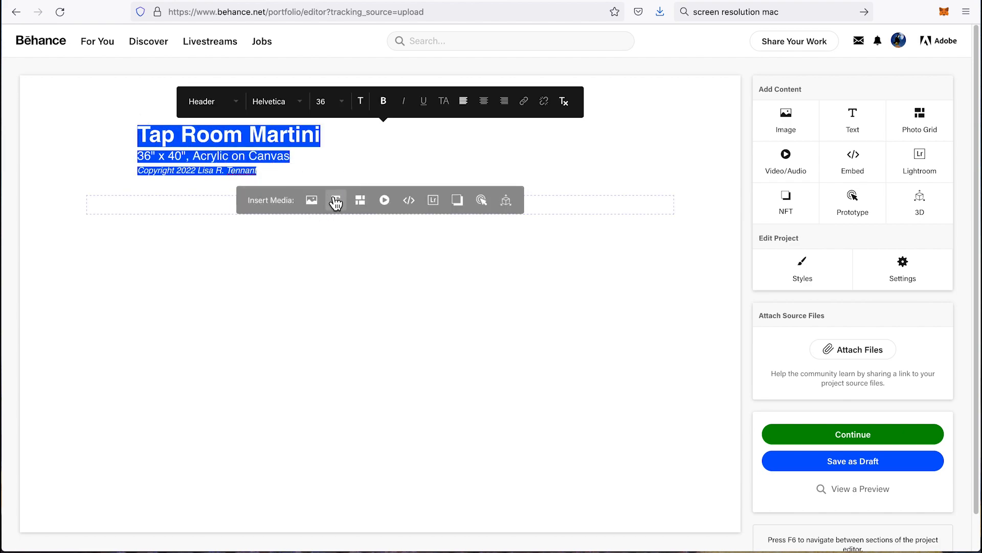
left_click(360, 102)
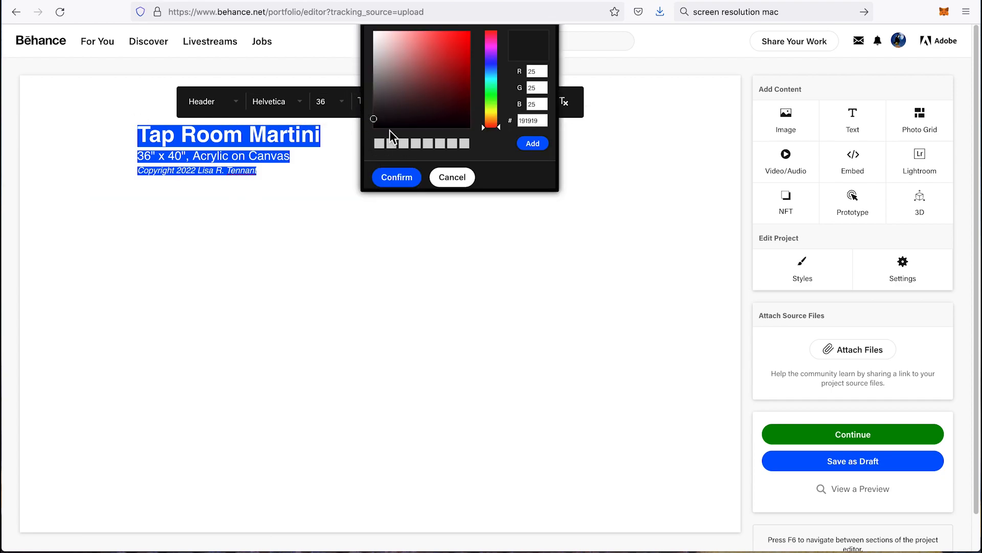
mouse_move(374, 122)
left_mouse_down()
mouse_move(373, 104)
mouse_move(369, 119)
left_mouse_up()
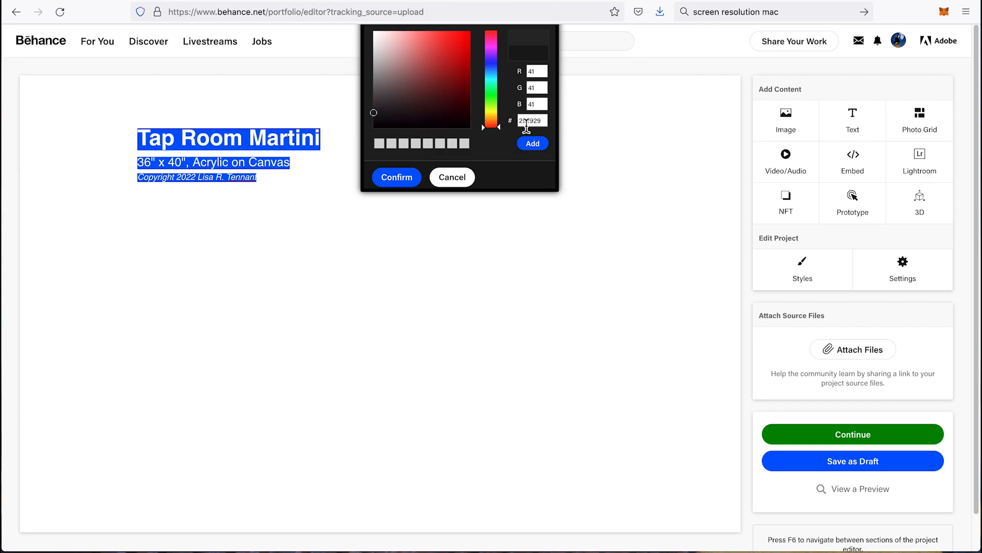
double_click(543, 121)
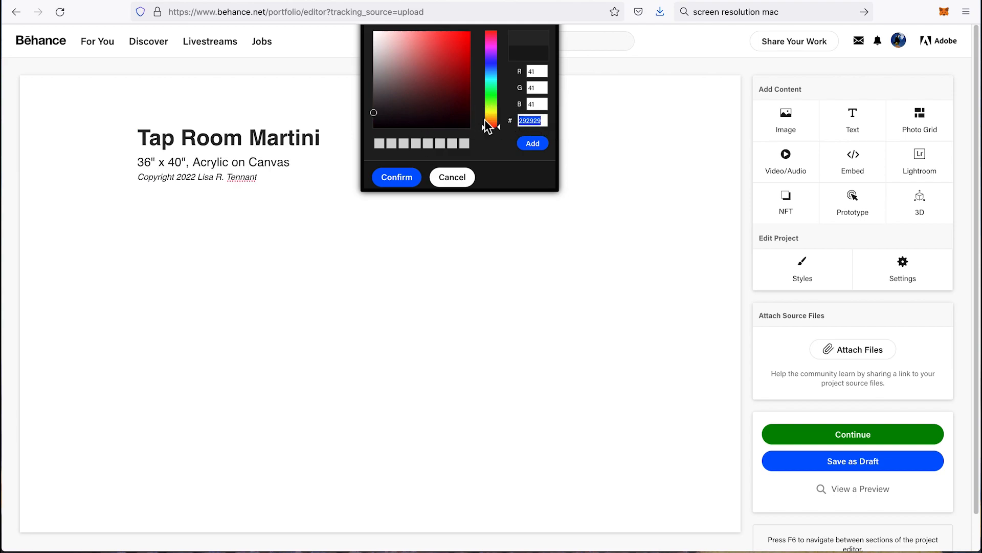
type("69696")
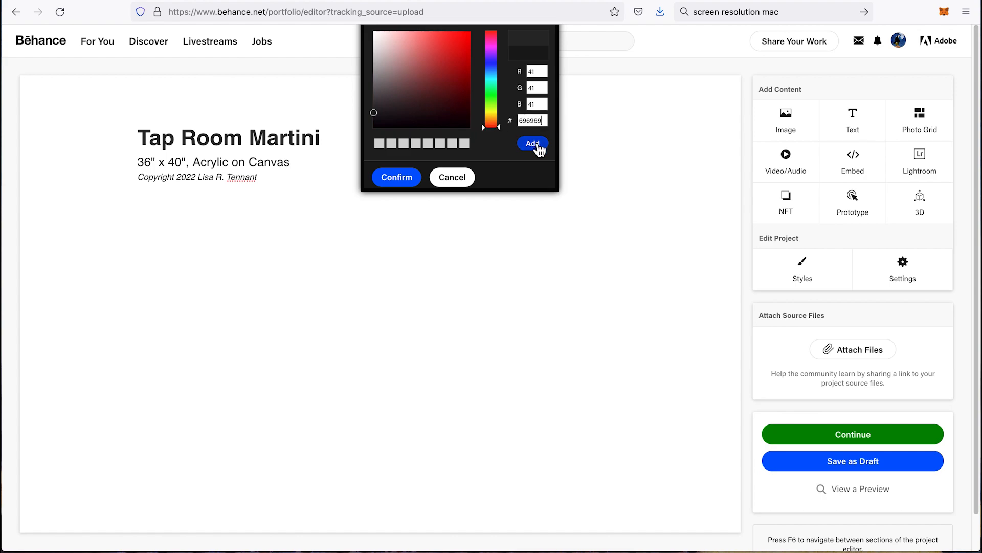
left_click(537, 146)
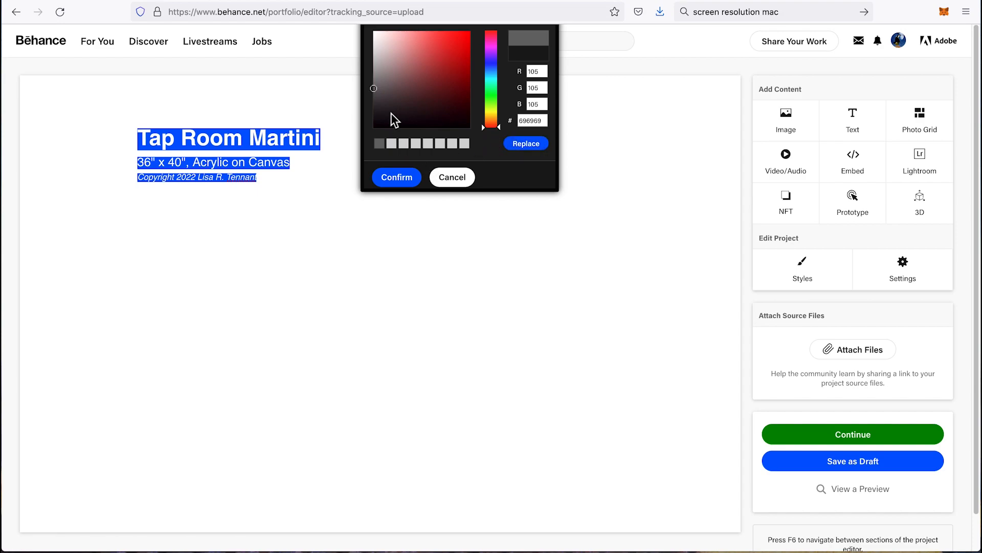
left_click(398, 178)
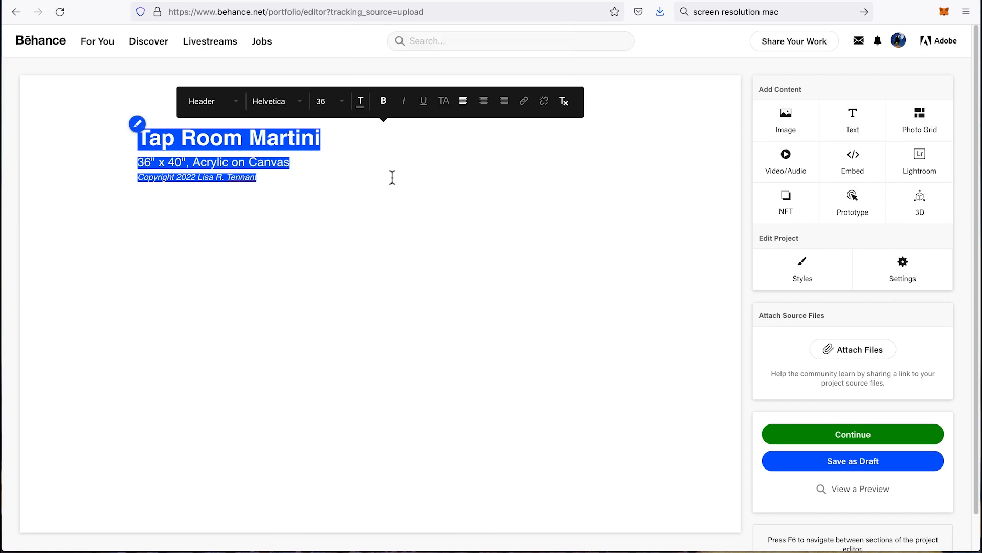
left_click(290, 178)
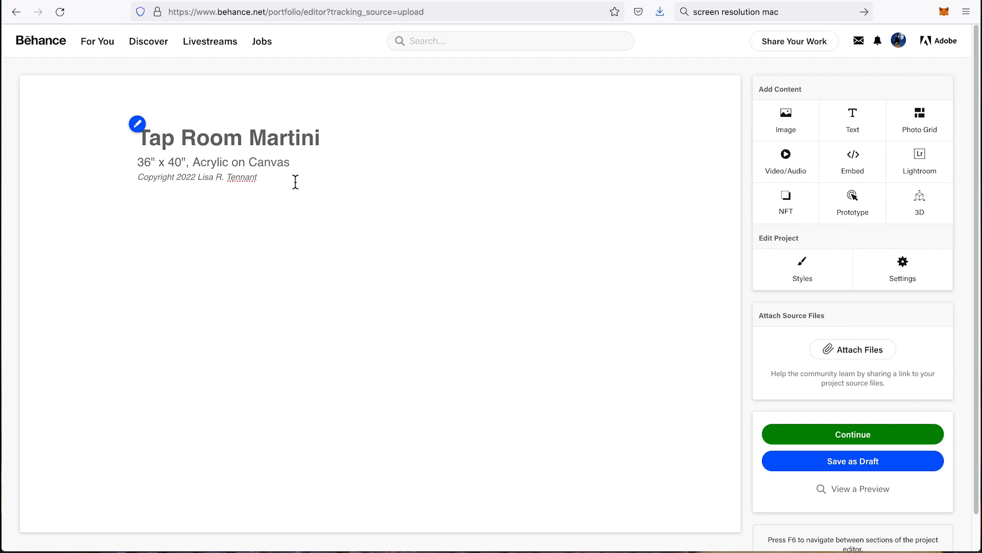
Insert the image "IMG_7205 Corrected.jpg" from the TAP ROOM MARTINI folder below the text block
mouse_move(219, 221)
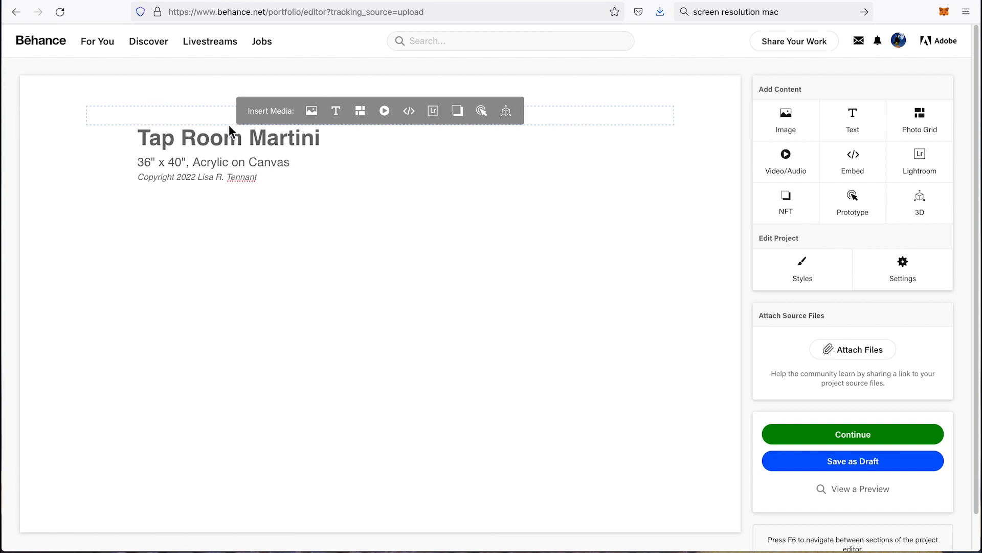
mouse_move(231, 118)
mouse_move(278, 197)
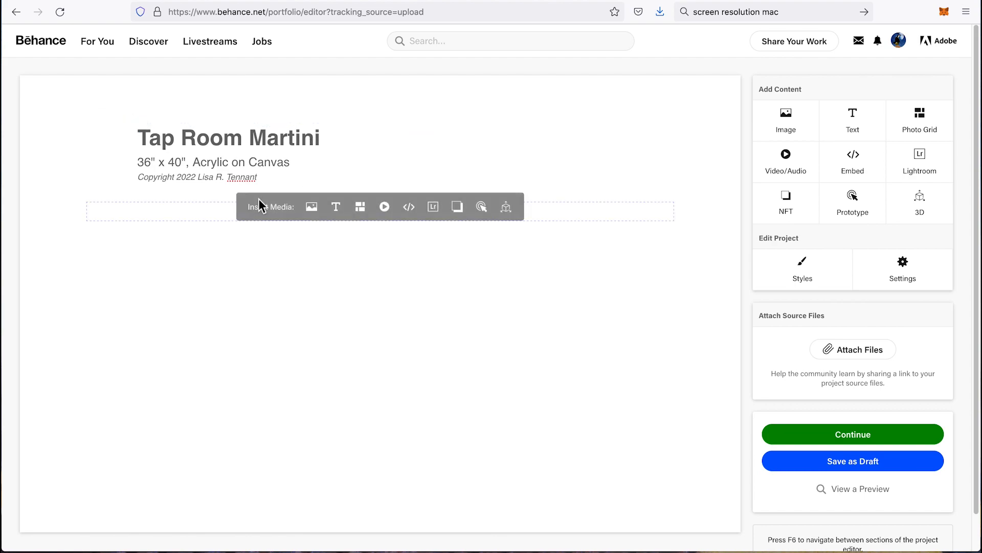
left_click(316, 211)
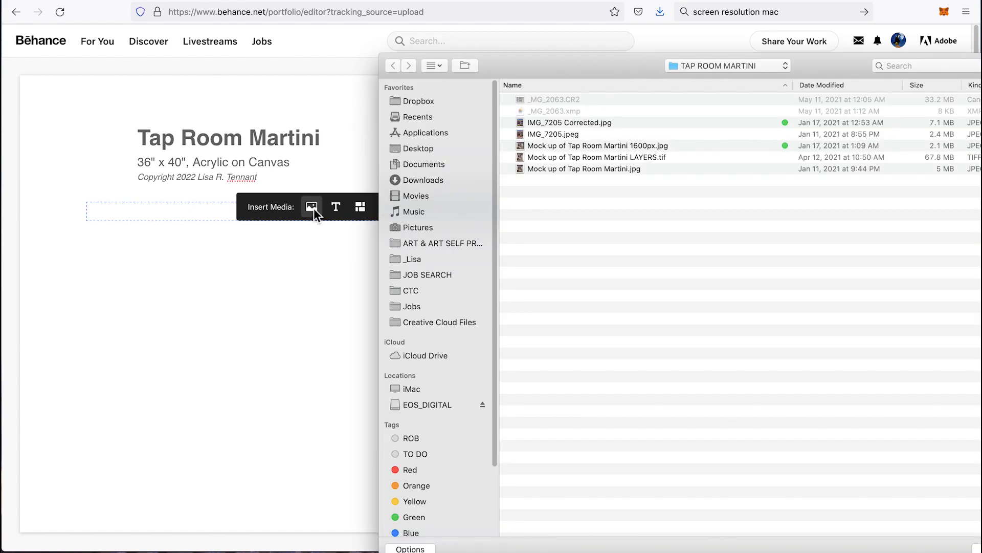
left_click_drag(530, 61, 394, 21)
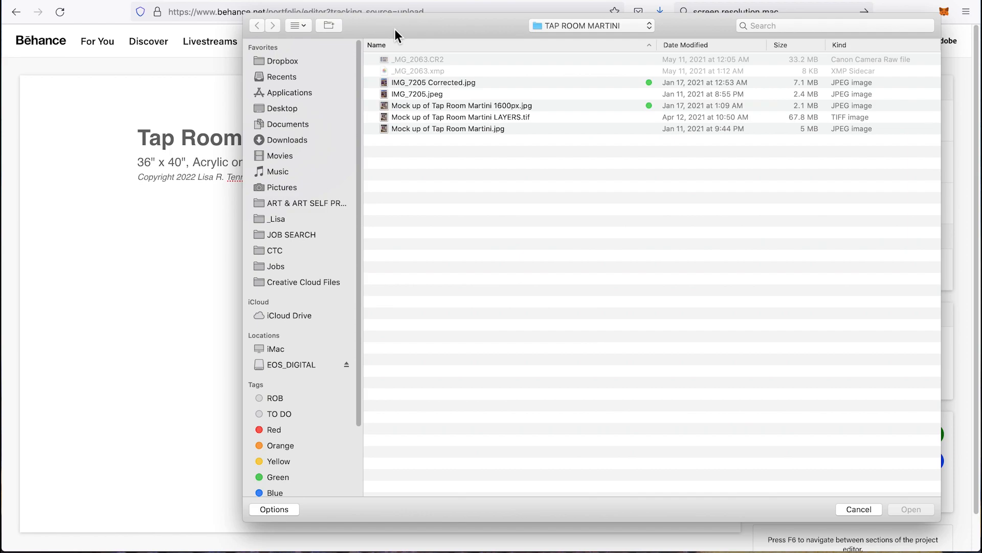
left_click_drag(408, 29, 409, 24)
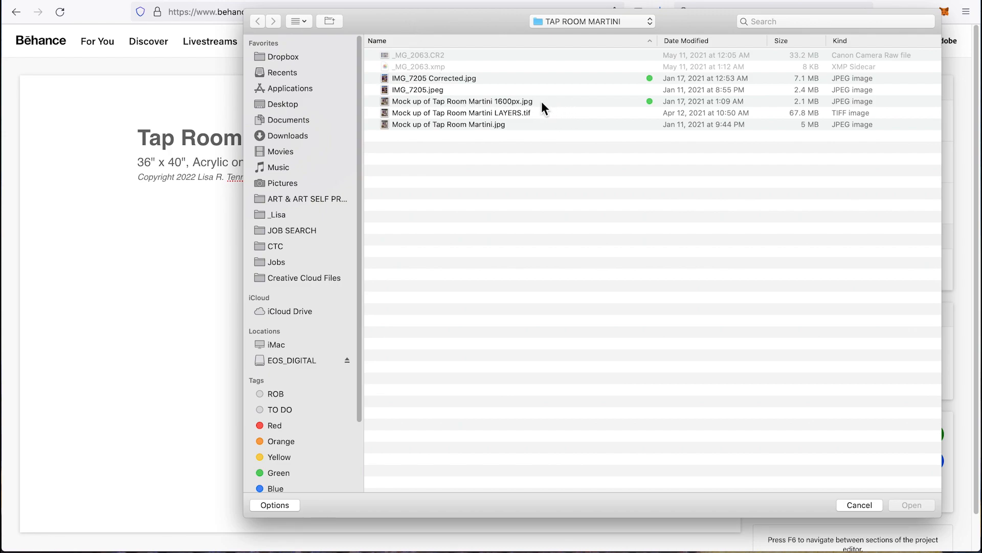
left_click(494, 79)
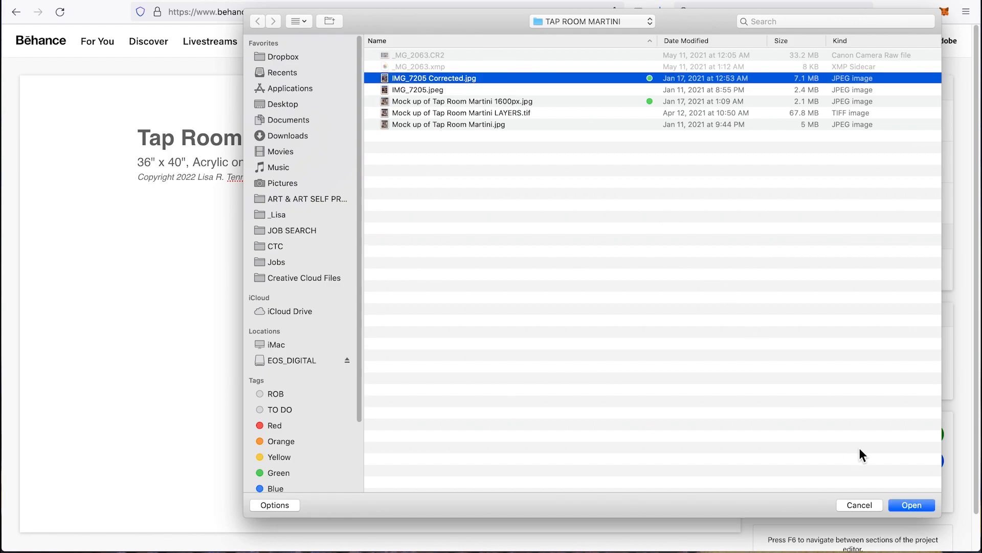
left_click(910, 506)
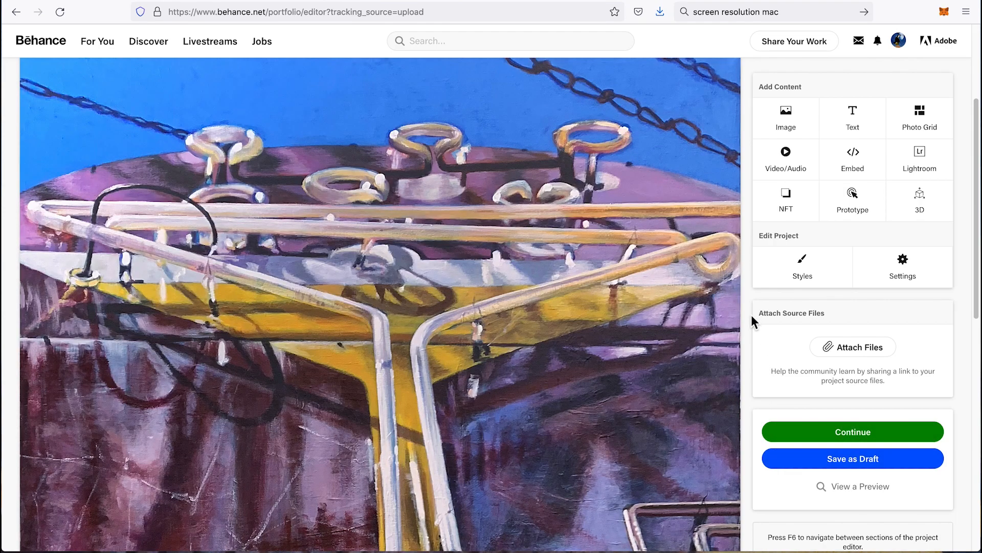
Try the painting image with side margins and set it back to full width
scroll(679, 287, "up", 2)
scroll(677, 293, "up", 2)
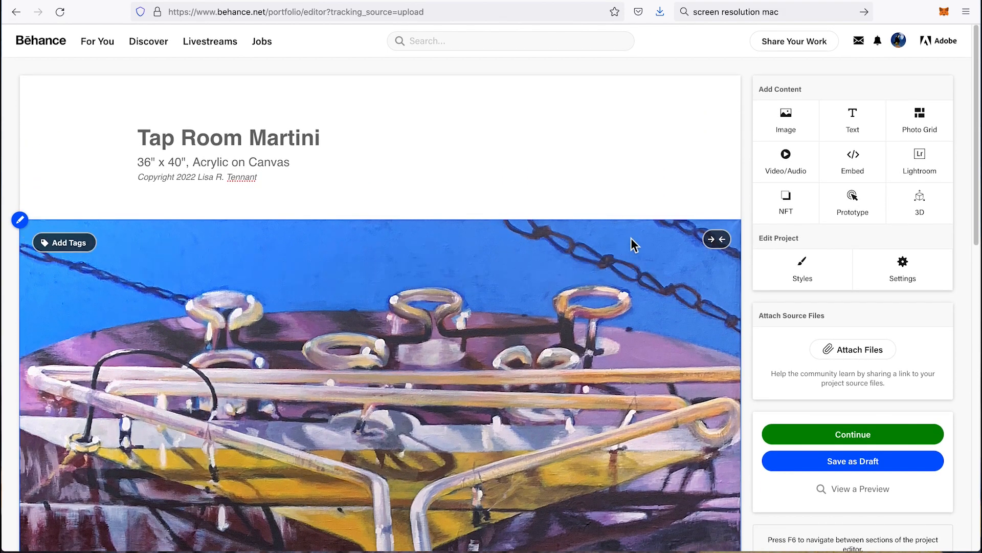
left_click(717, 240)
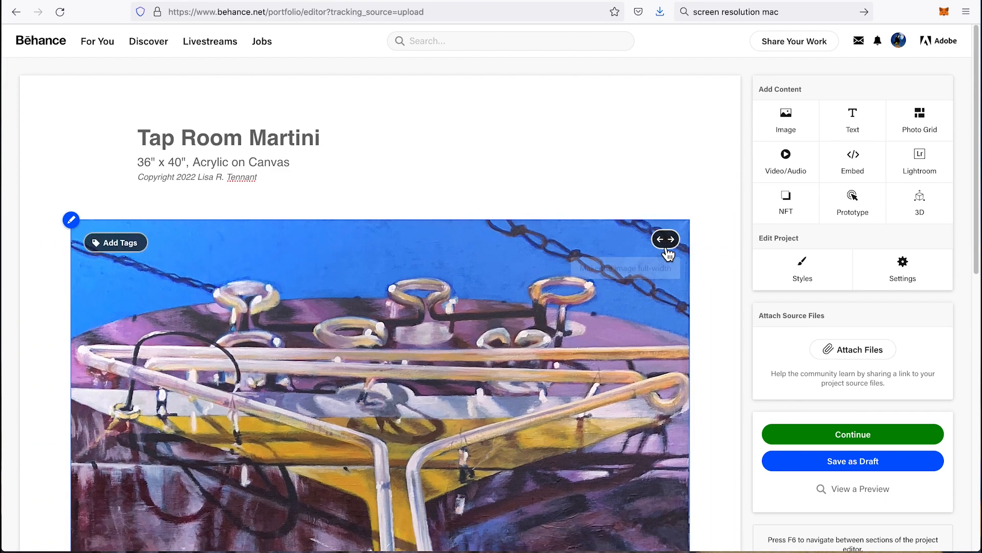
left_click(668, 241)
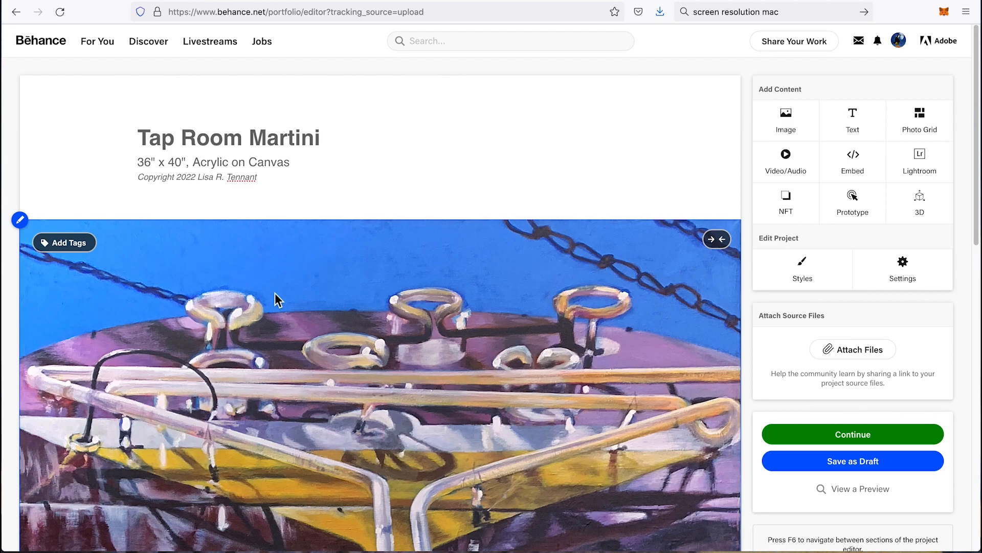
Review the full-width painting image down to the end of the project
scroll(317, 317, "down", 7)
scroll(319, 318, "down", 6)
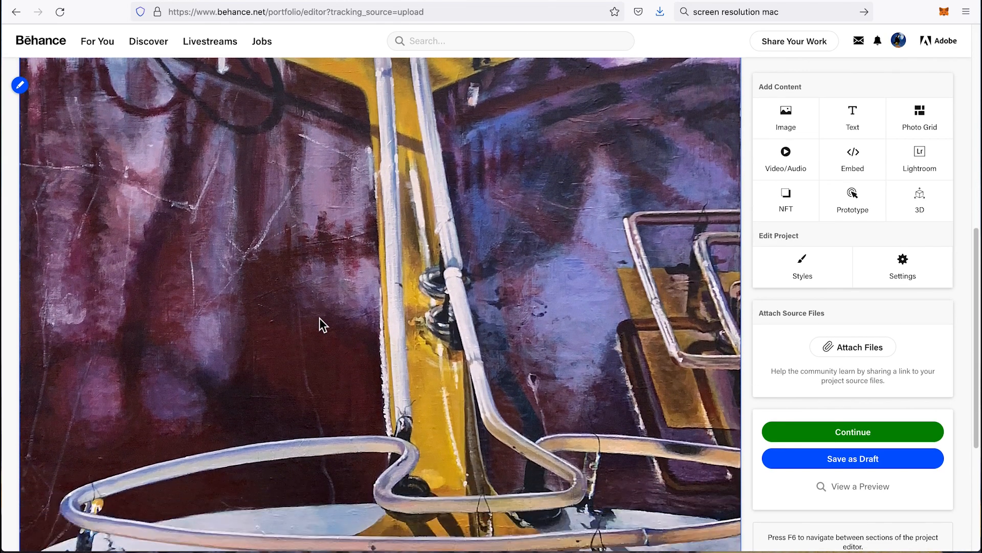
scroll(320, 317, "up", 15)
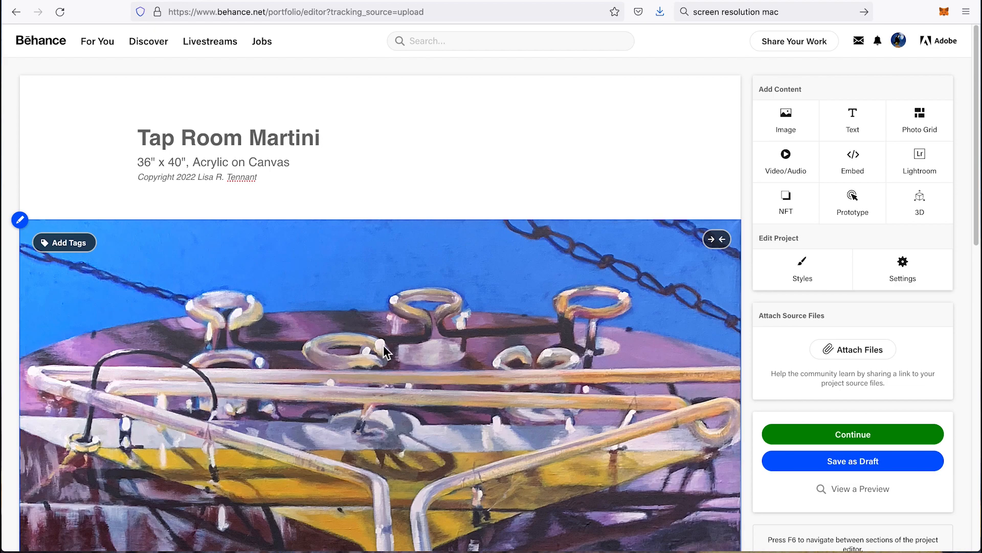
scroll(383, 345, "down", 10)
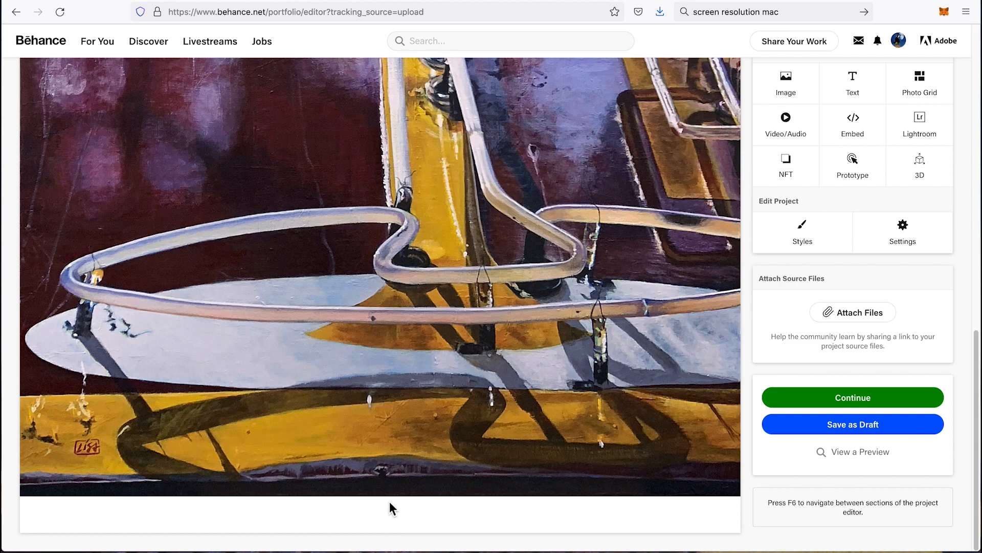
Add a text block reading "Mock up" below the full-width painting image
mouse_move(388, 509)
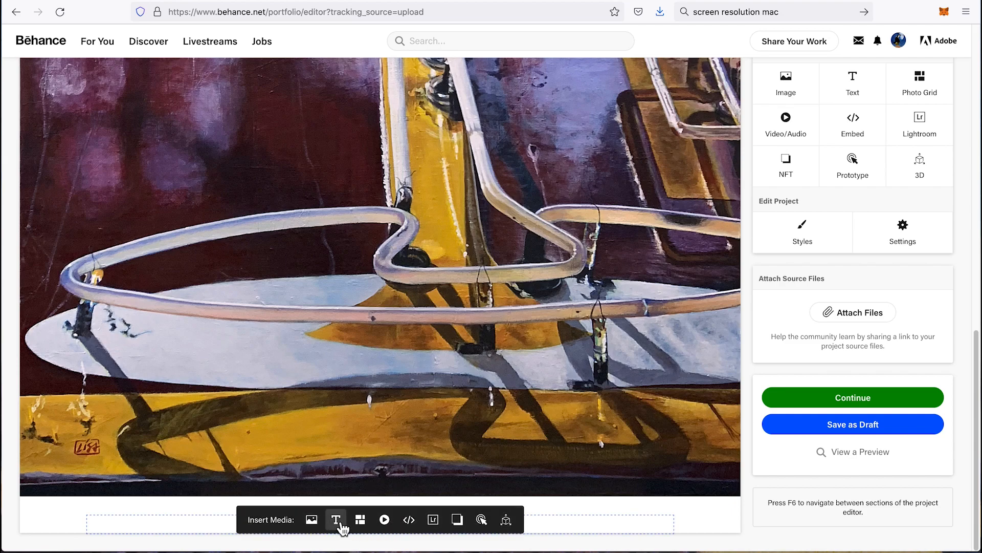
left_click(339, 524)
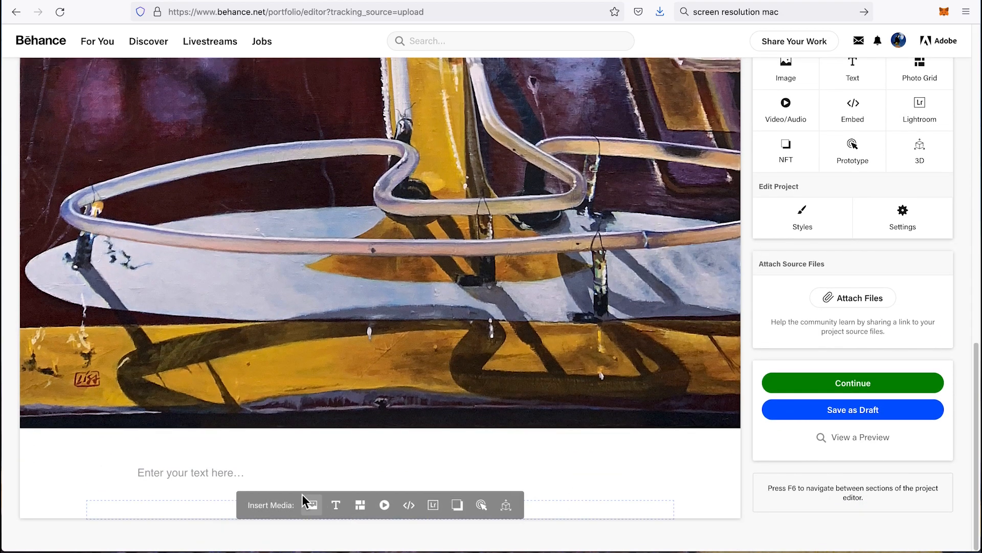
left_click(239, 472)
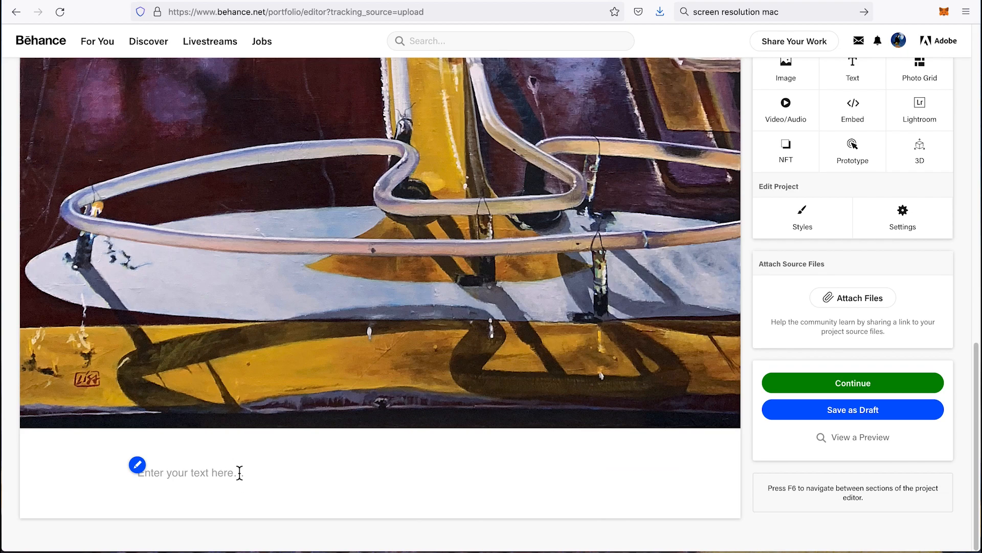
type("Mock up")
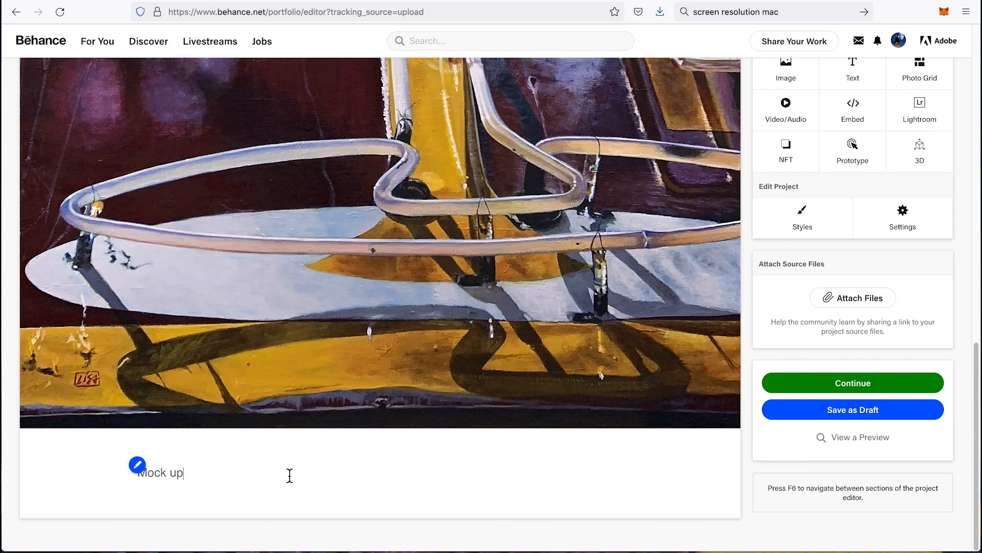
Insert the image "Mock up of Tap Room Martini 1600px.jpg" from the TAP ROOM MARTINI folder below the "Mock up" text
mouse_move(254, 501)
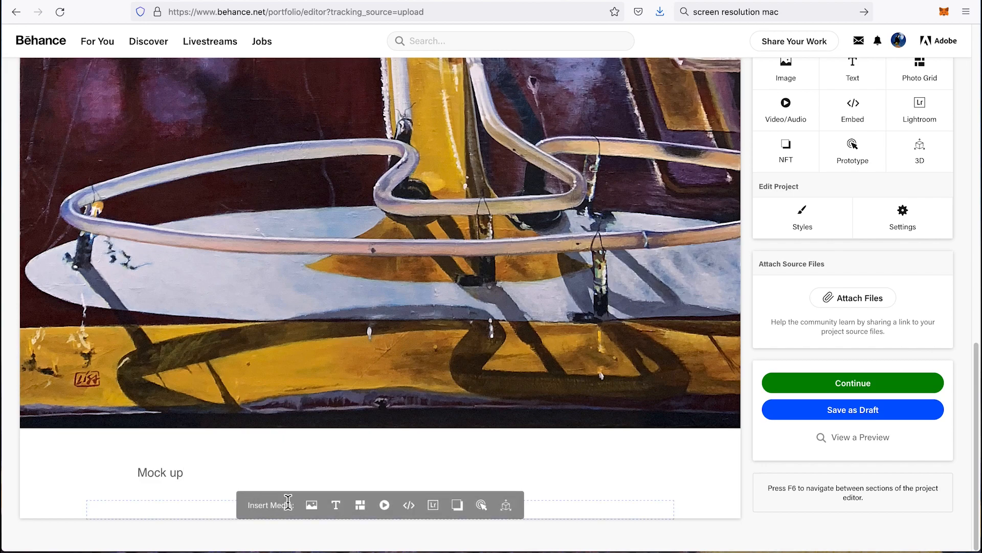
left_click(313, 505)
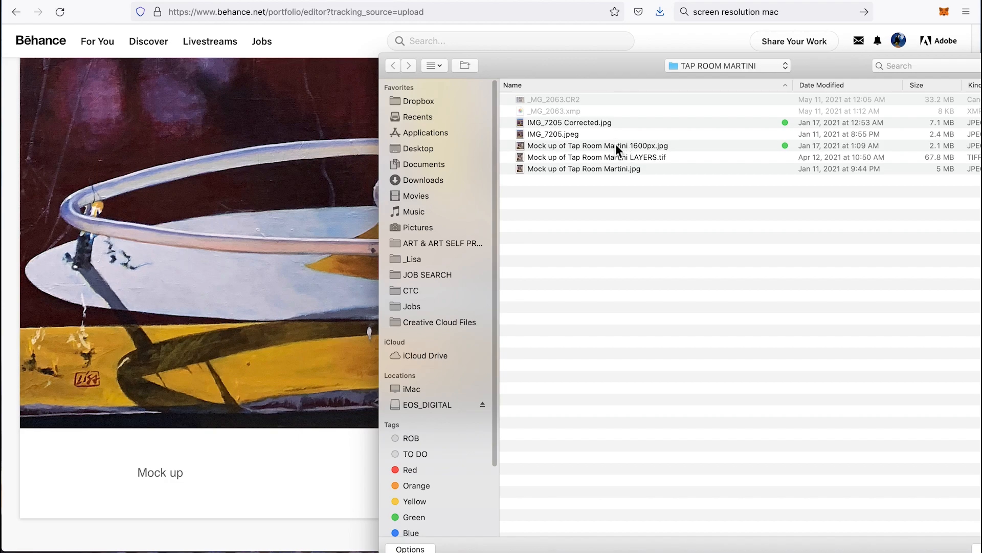
left_click(616, 146)
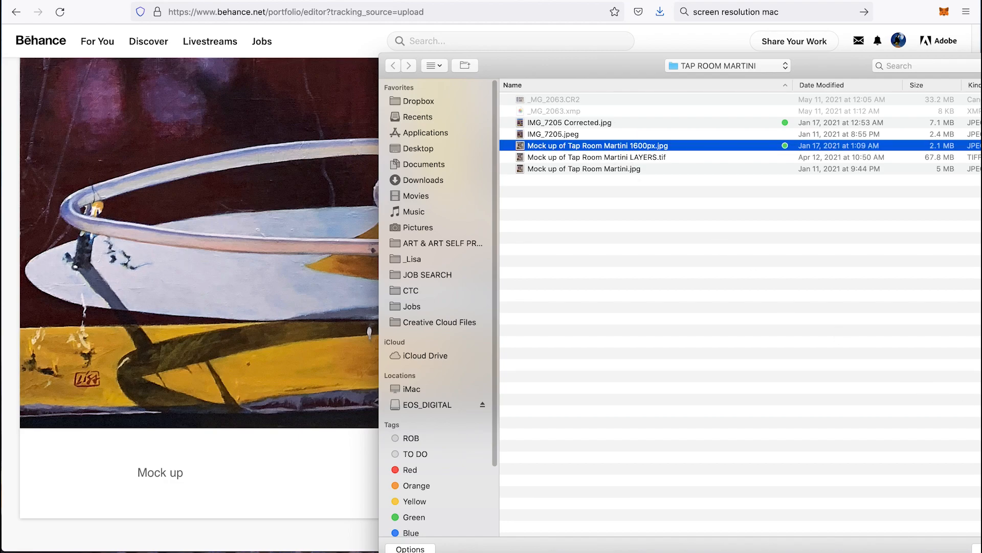
left_click_drag(862, 62, 776, 44)
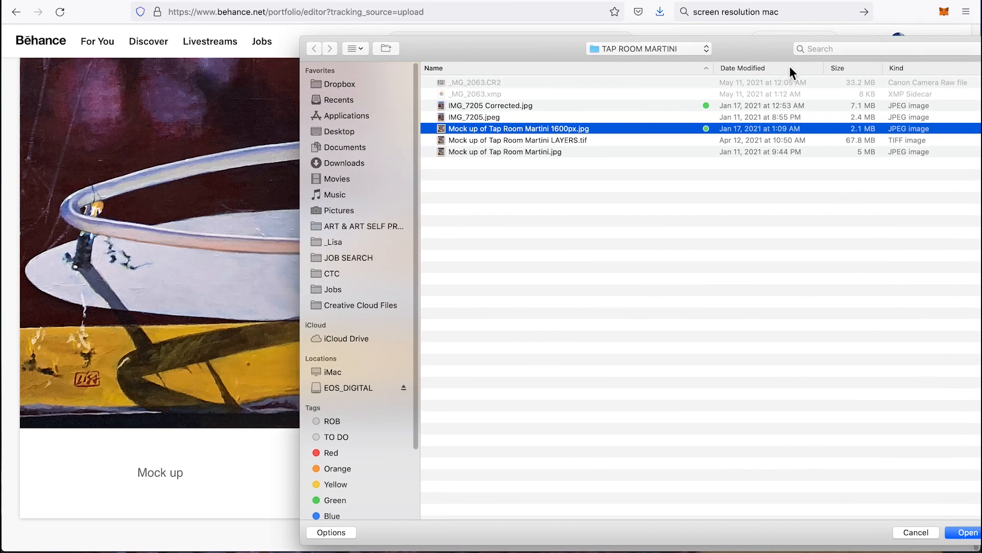
left_click(968, 533)
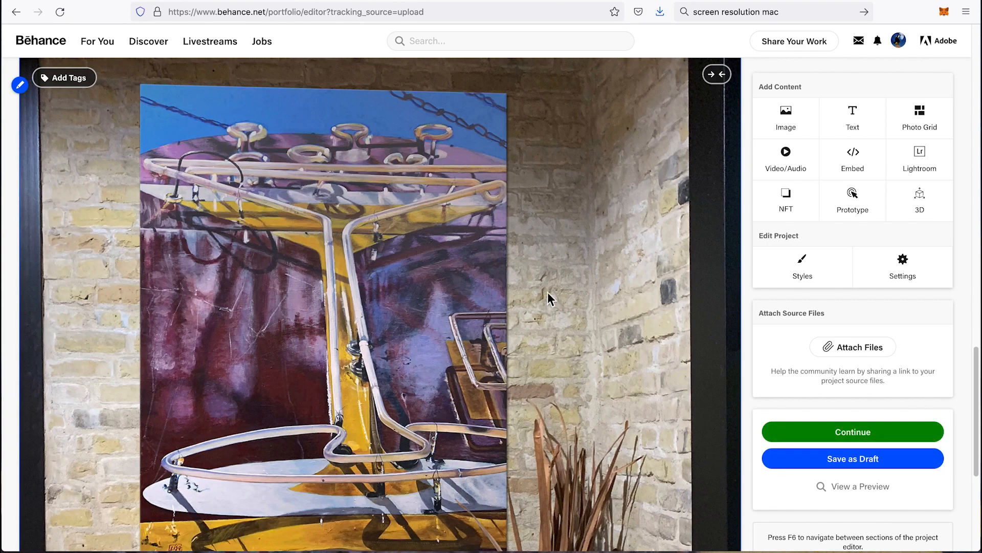
Change the mock-up image from full width to a layout with side margins
scroll(548, 296, "down", 1)
scroll(548, 295, "up", 4)
scroll(548, 297, "down", 3)
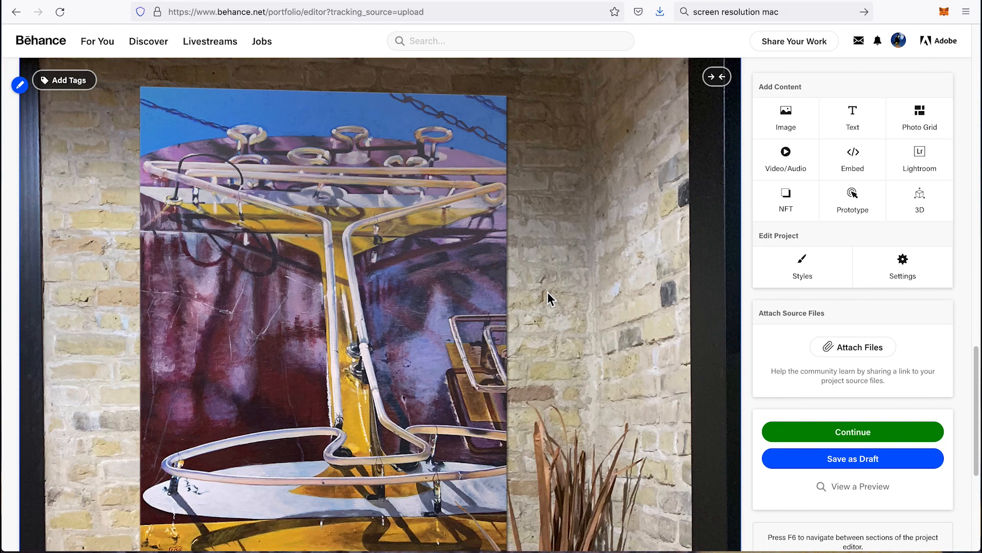
scroll(565, 282, "down", 1)
scroll(582, 176, "up", 2)
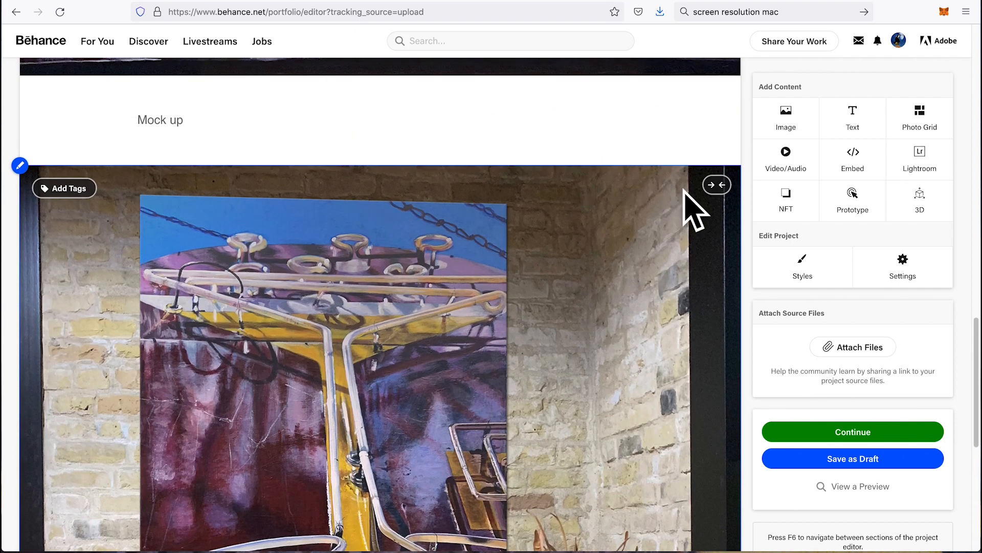
left_click(717, 185)
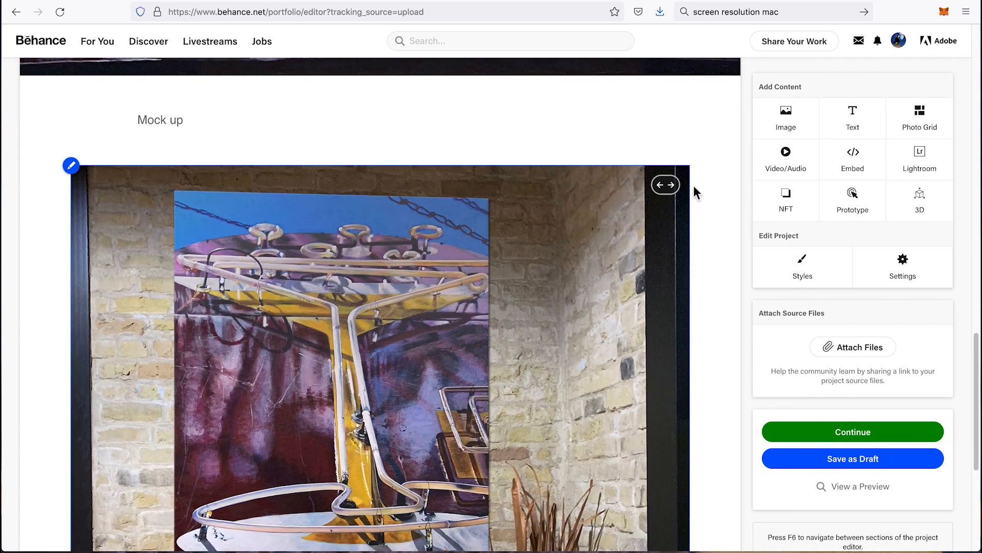
Examine the whole mock-up image with its side margins, from the caption above it to its lower edge
scroll(558, 320, "down", 2)
scroll(558, 321, "down", 4)
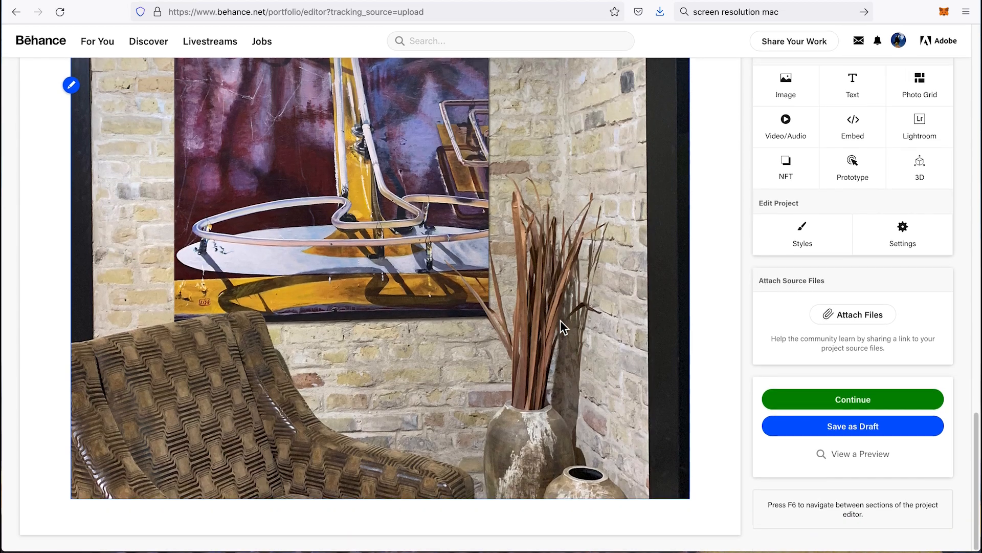
scroll(560, 321, "up", 7)
scroll(560, 320, "down", 6)
scroll(561, 320, "up", 3)
scroll(560, 320, "down", 3)
scroll(560, 321, "up", 3)
scroll(561, 320, "down", 5)
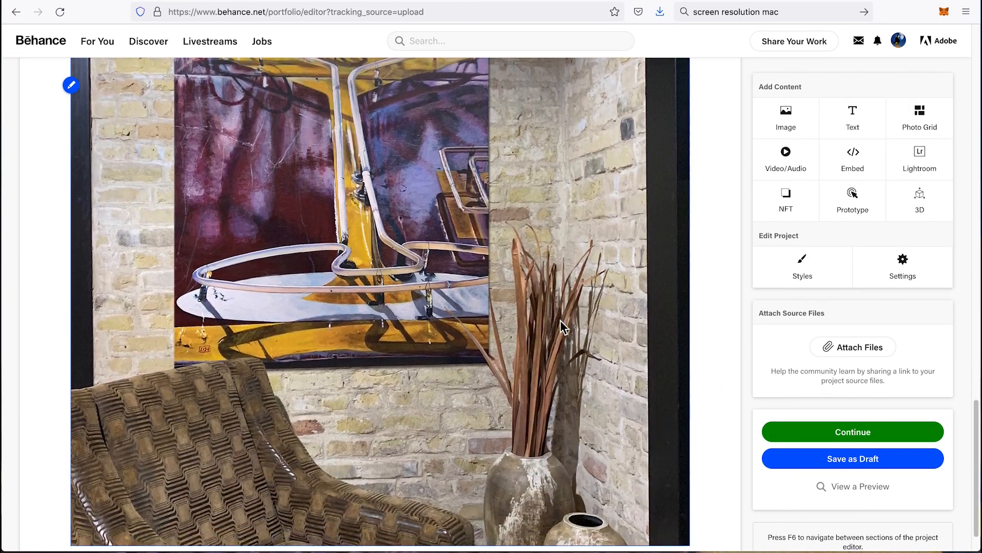
scroll(560, 320, "up", 3)
scroll(560, 320, "up", 2)
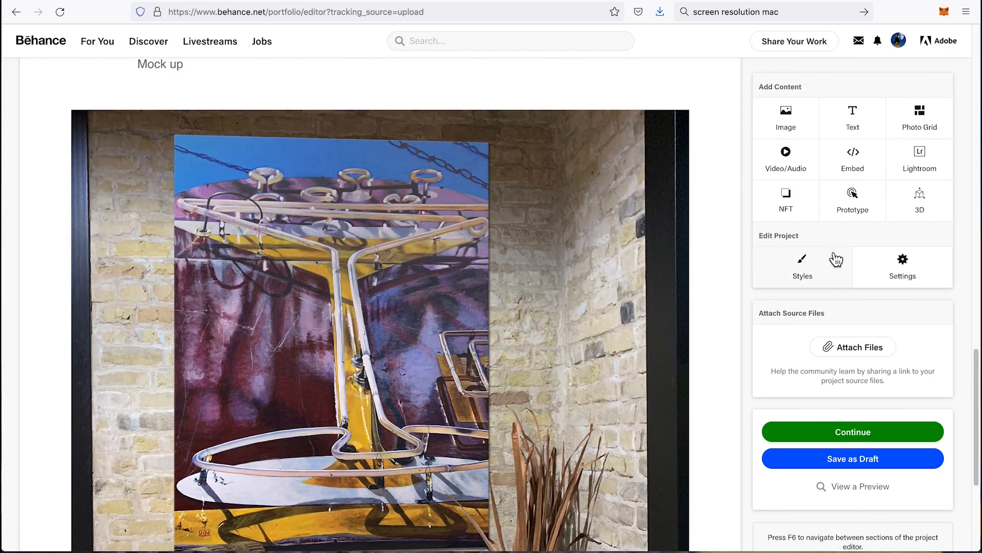
Add a text block reading "Print on Demand:" below the mock-up image
scroll(536, 379, "down", 5)
mouse_move(343, 520)
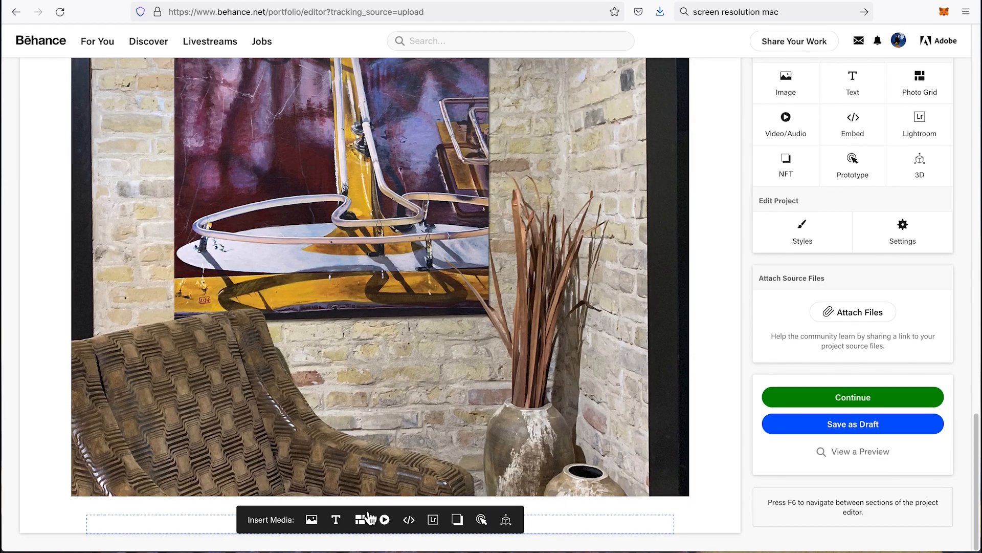
left_click(343, 521)
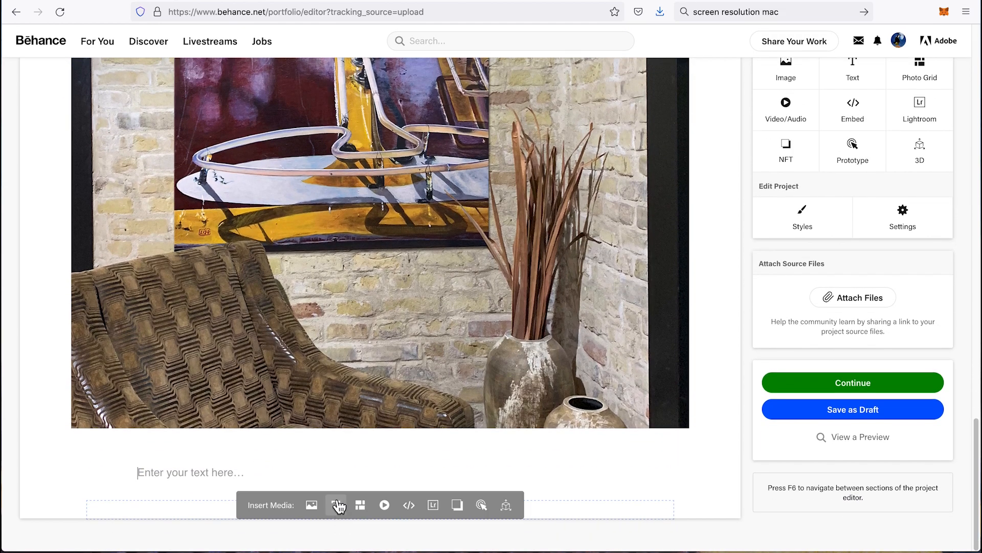
left_click(238, 476)
type("Trint")
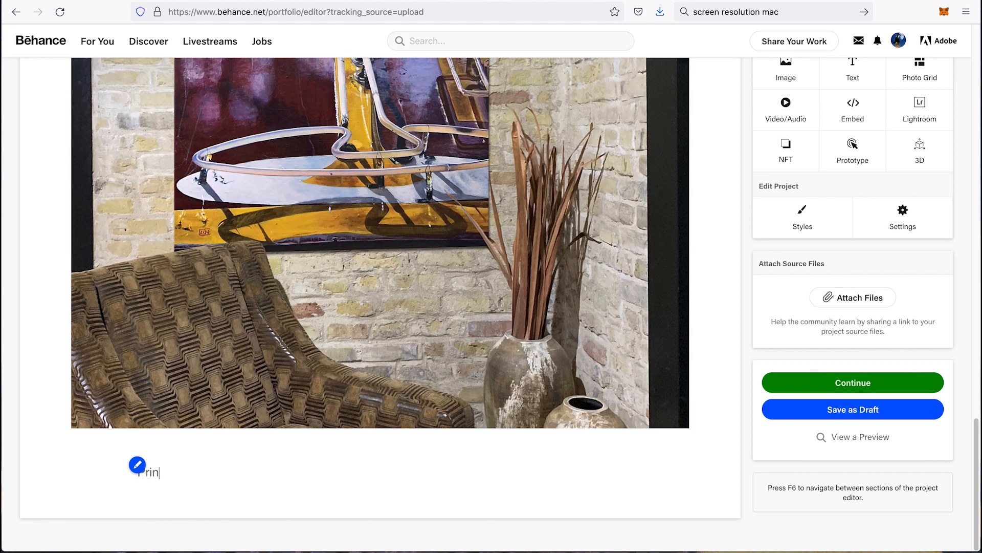
type(" on Demand")
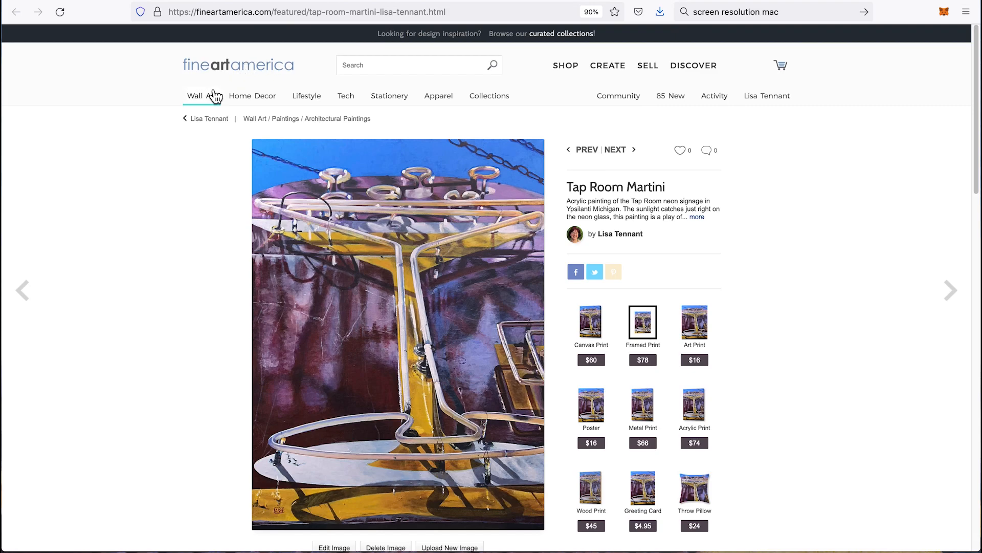
Look over the Tap Room Martini product page on Fine Art America and copy its web address
mouse_move(198, 98)
scroll(750, 348, "down", 10)
scroll(750, 348, "up", 10)
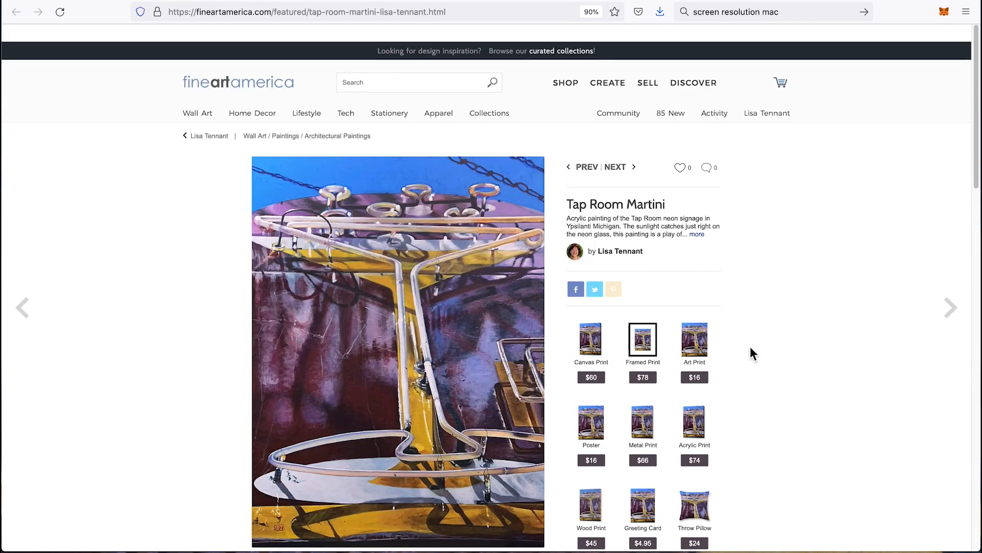
left_click_drag(467, 12, 154, 12)
key("ctrl+c")
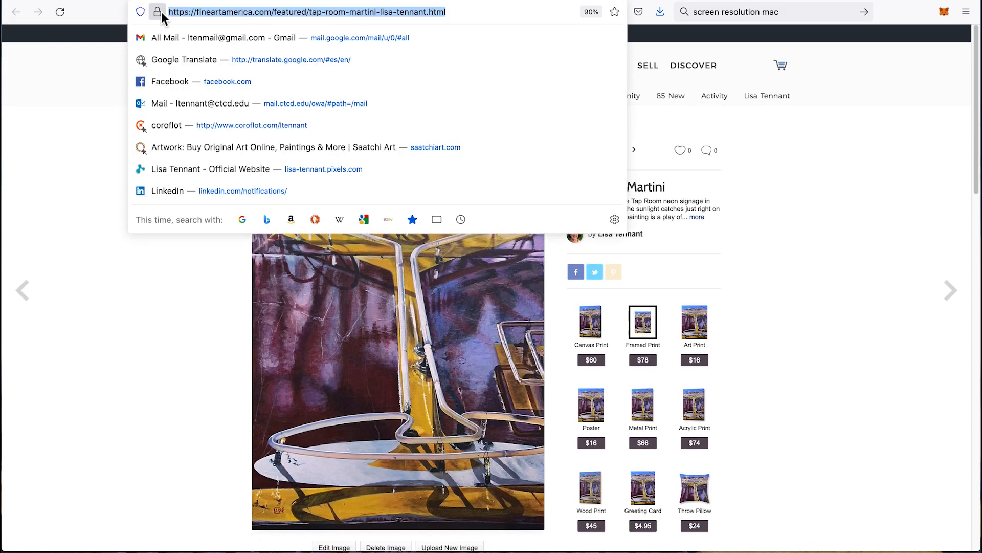
right_click(207, 17)
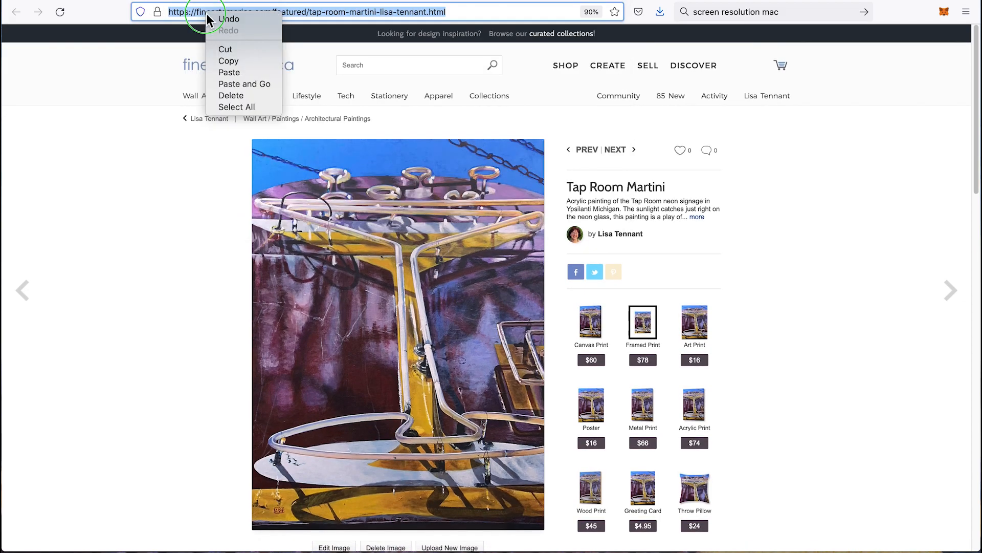
left_click(237, 61)
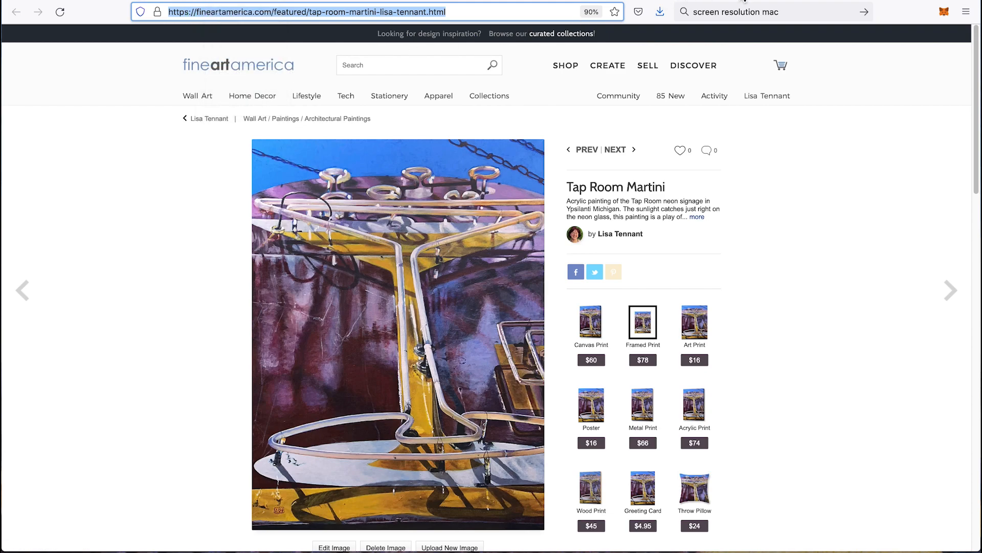
key("ctrl+Tab")
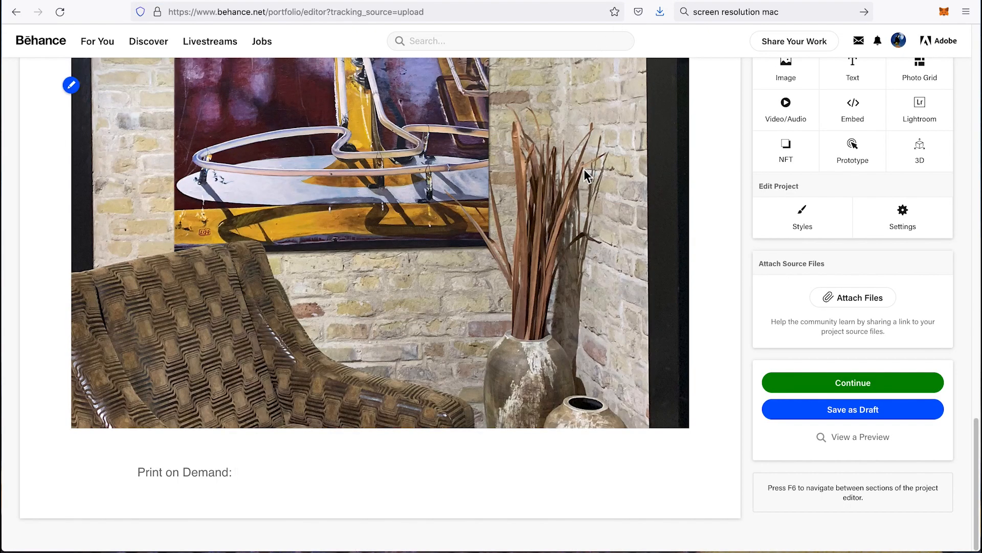
right_click(254, 475)
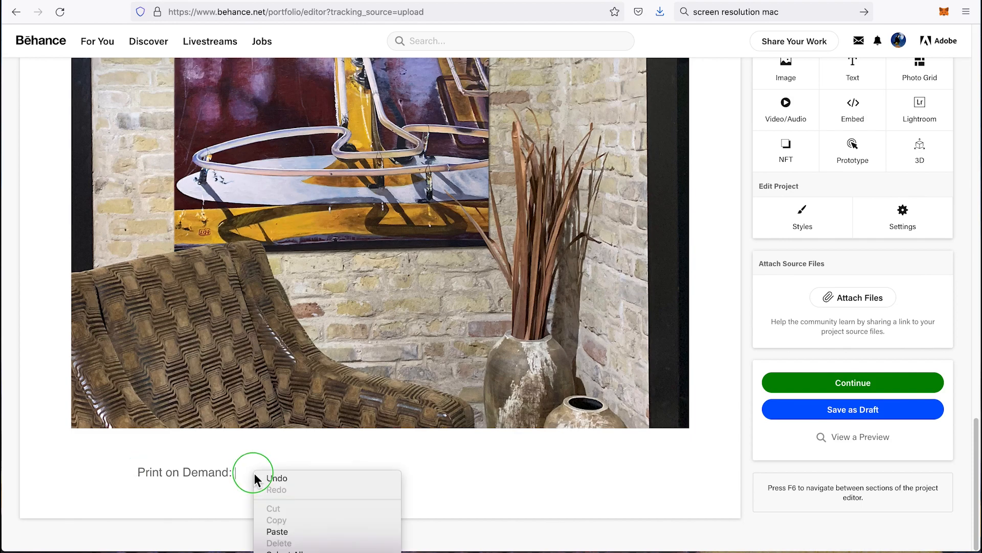
left_click(277, 532)
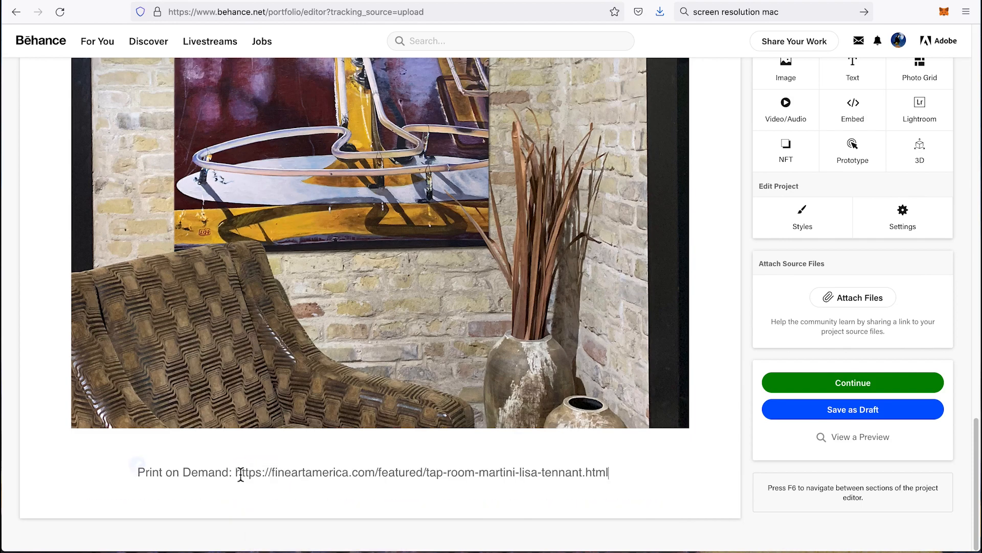
left_click_drag(272, 471, 233, 473)
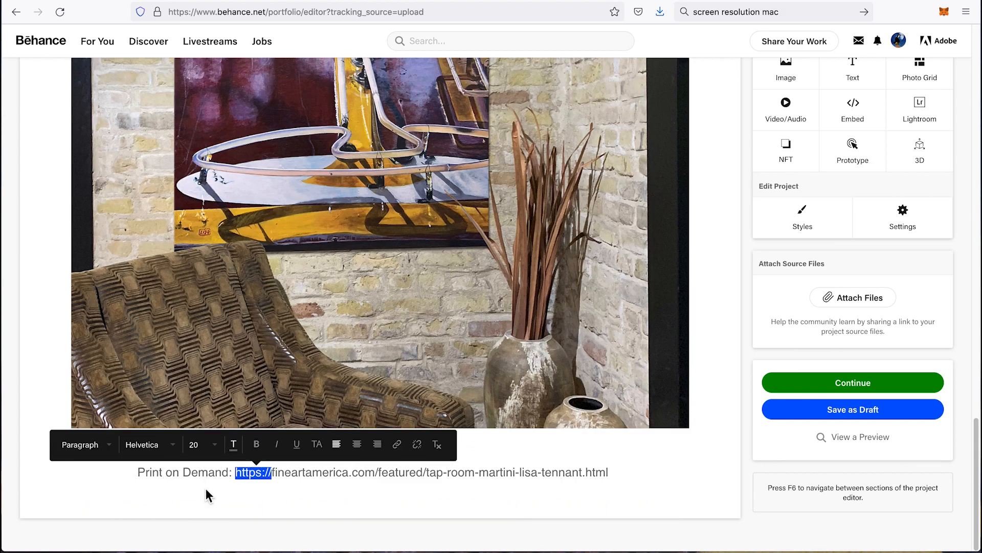
key("BackSpace")
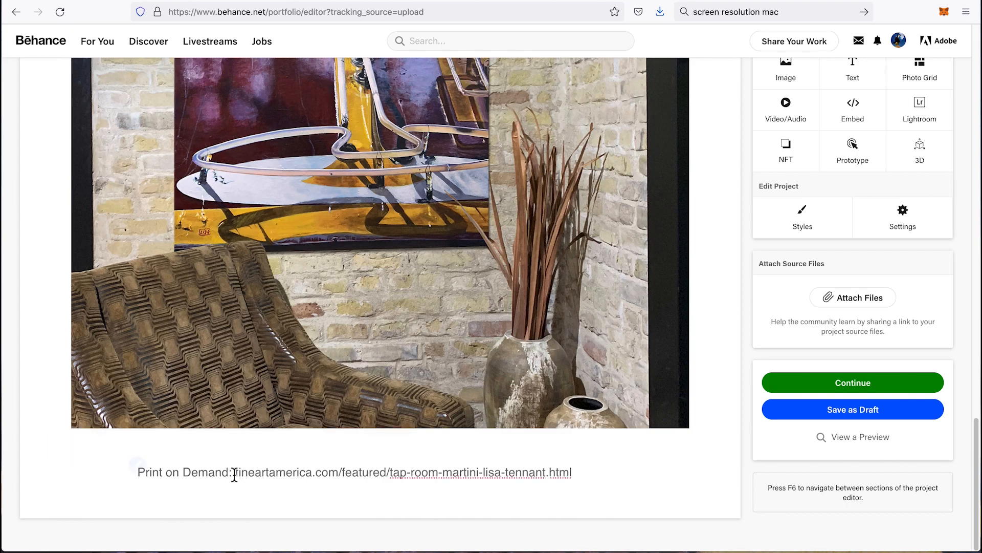
Turn the fineartamerica.com address in the text into a hyperlink to the full copied page address
left_click_drag(236, 474, 575, 471)
key("ctrl+c")
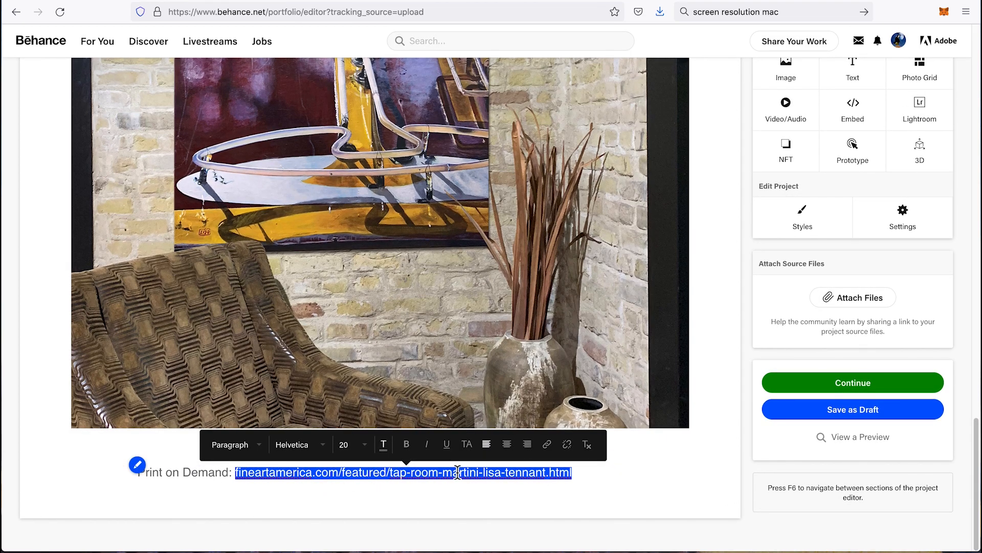
left_click(547, 444)
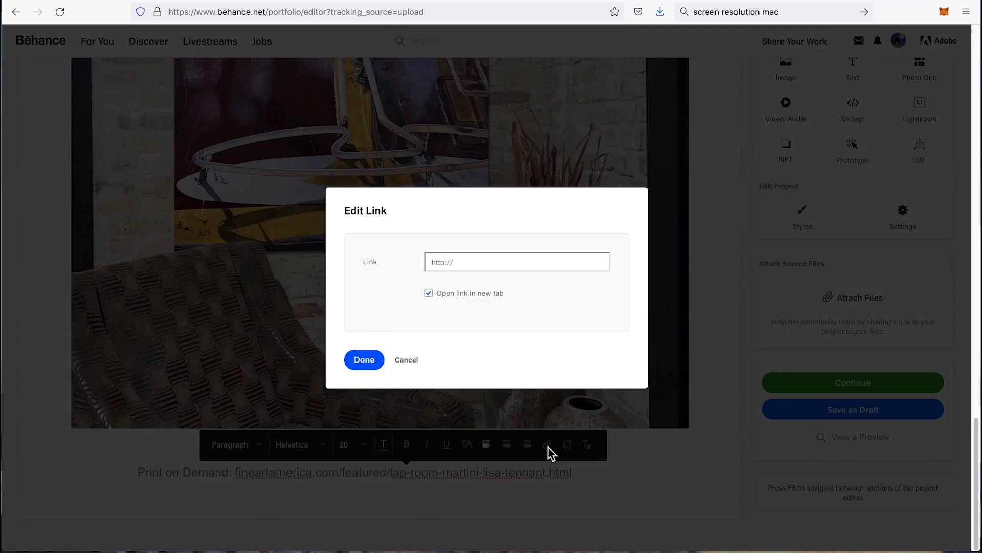
right_click(464, 261)
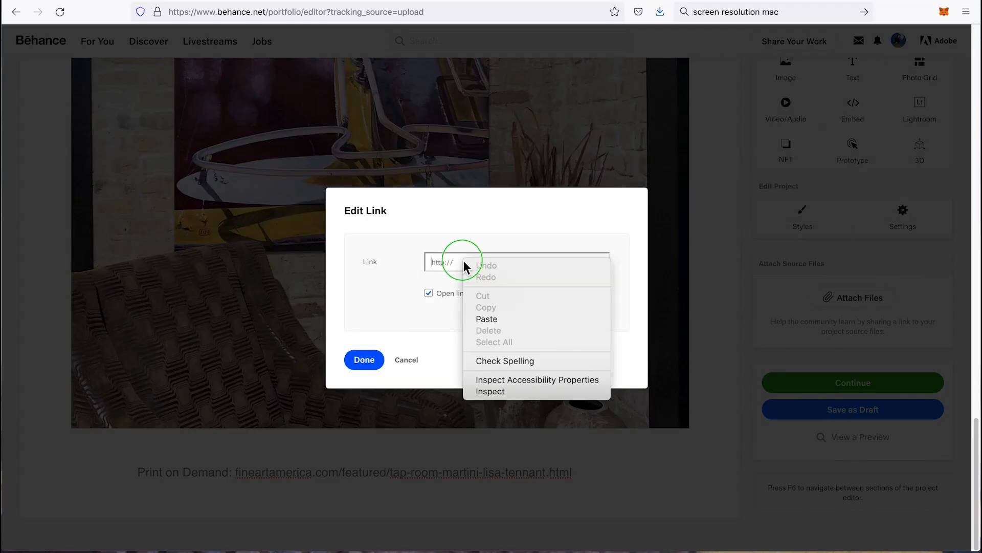
left_click(487, 319)
left_click_drag(475, 264, 360, 261)
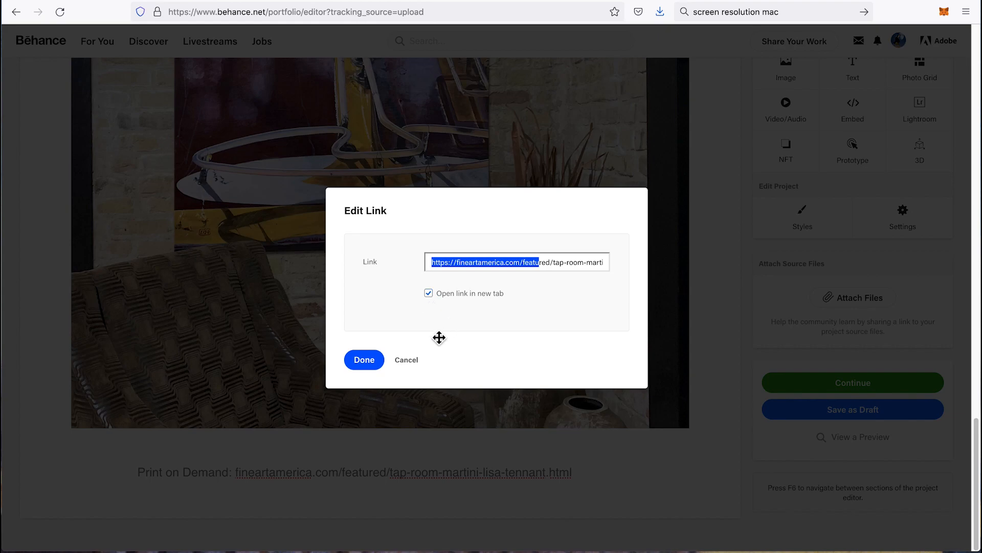
left_click(366, 363)
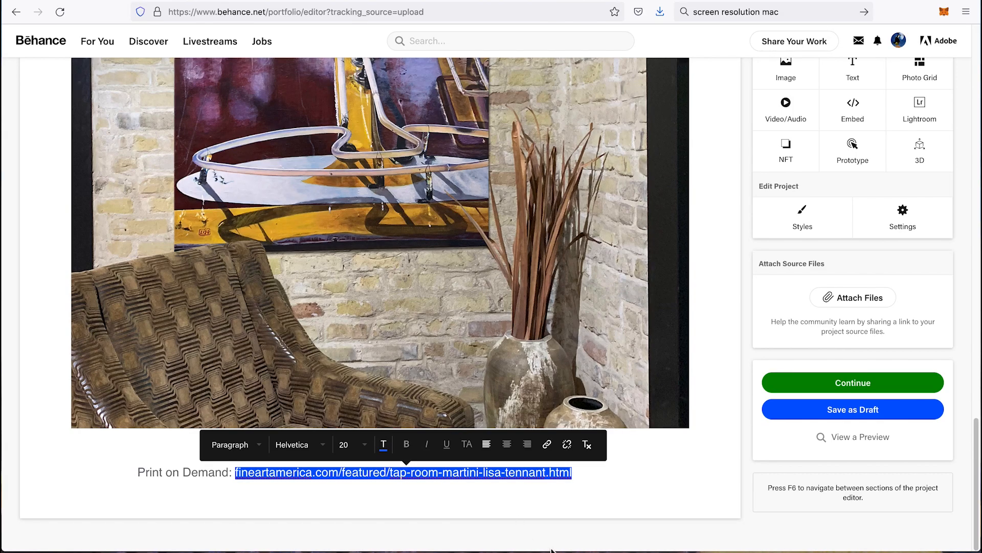
left_click(549, 509)
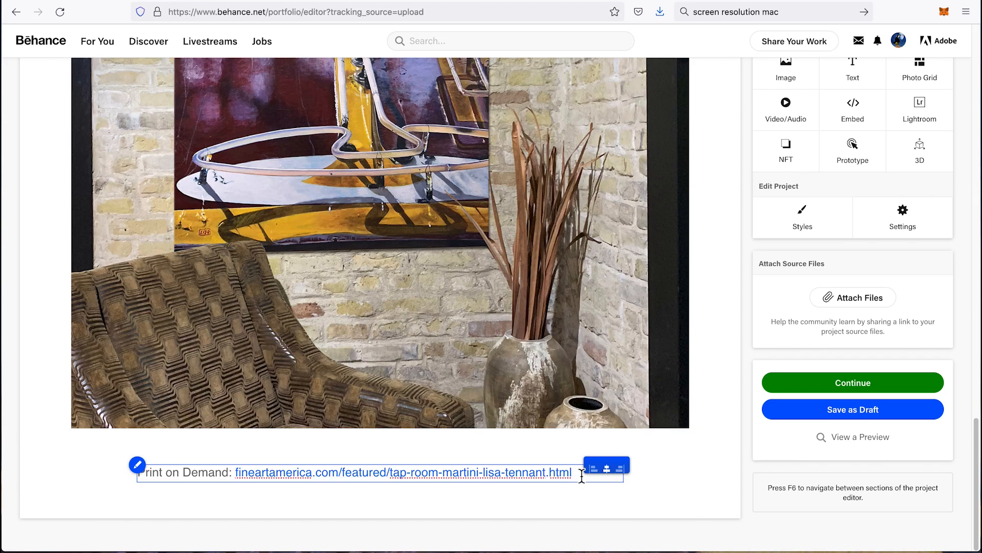
Centre-align the "Print on Demand:" line with its fineartamerica.com link below the mock-up image
left_click(563, 481)
left_click_drag(563, 481, 114, 468)
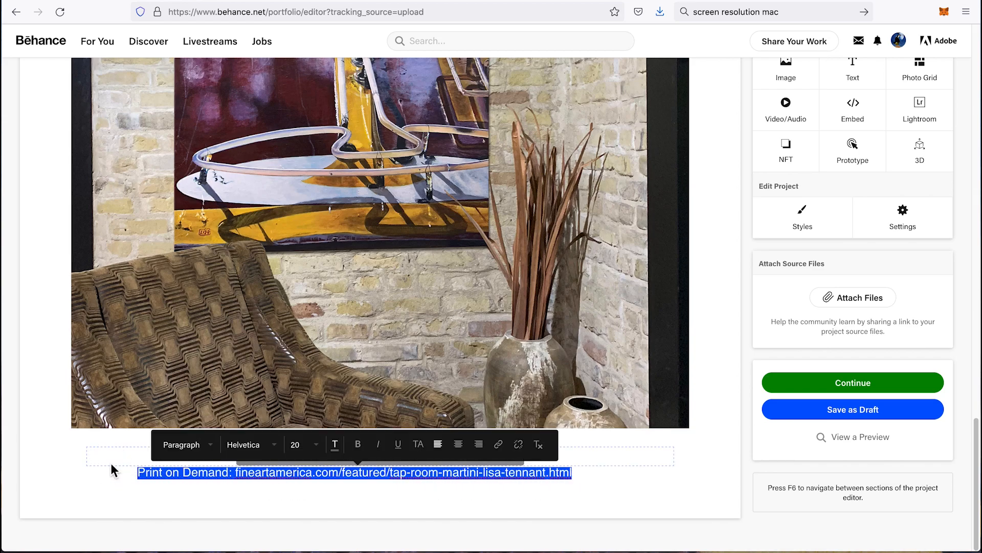
left_click(458, 445)
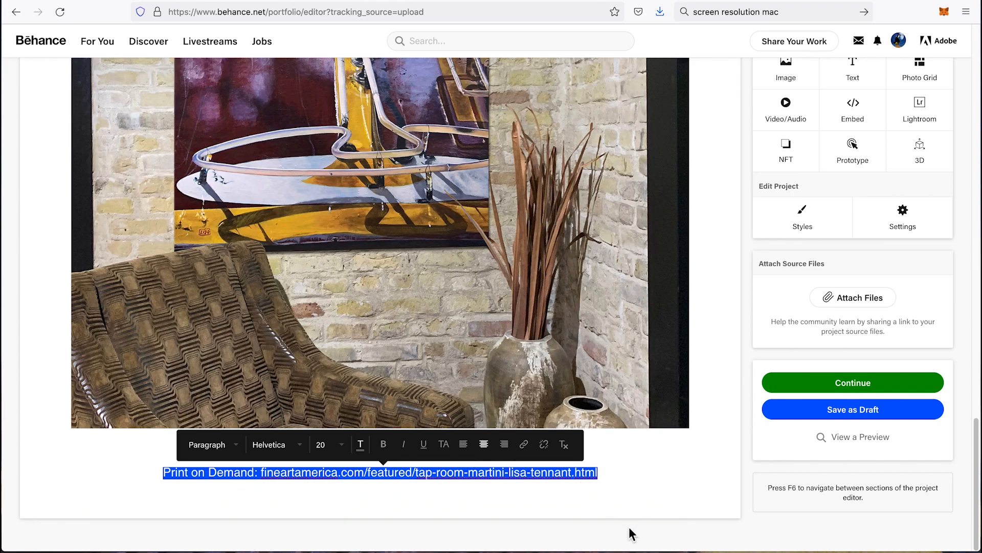
left_click(643, 535)
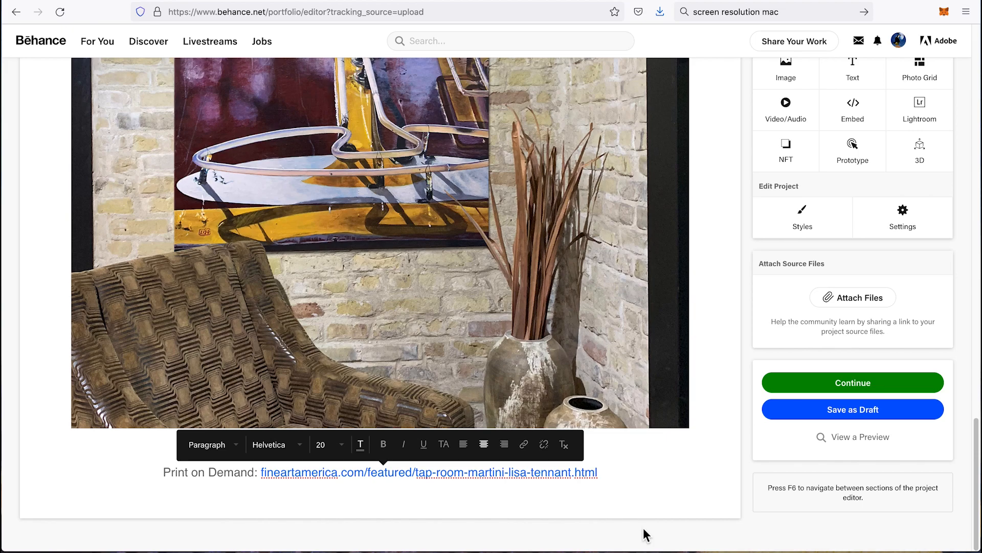
left_click(615, 474)
Reduce the content spacing in the project styles to 30 px
scroll(916, 274, "up", 5)
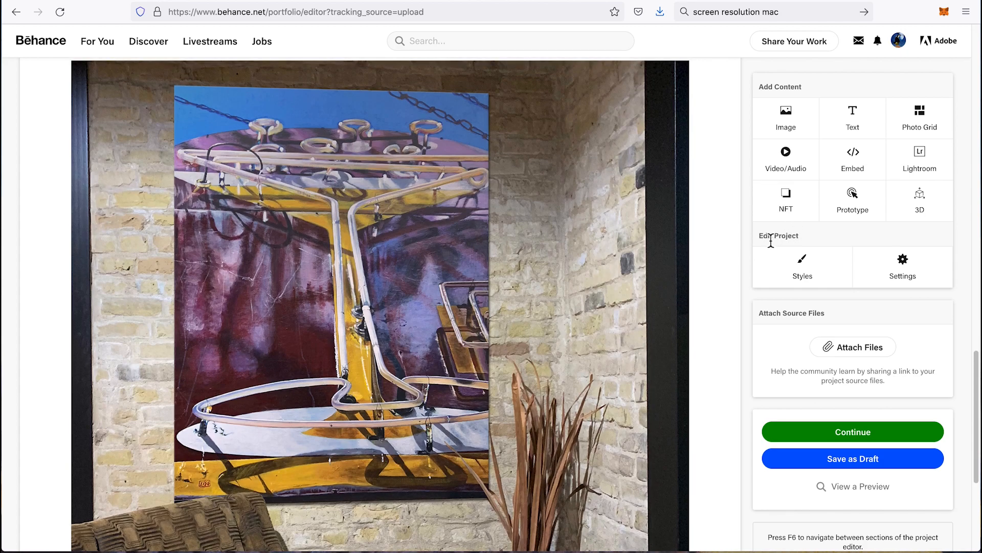
left_click(807, 280)
scroll(183, 241, "up", 5)
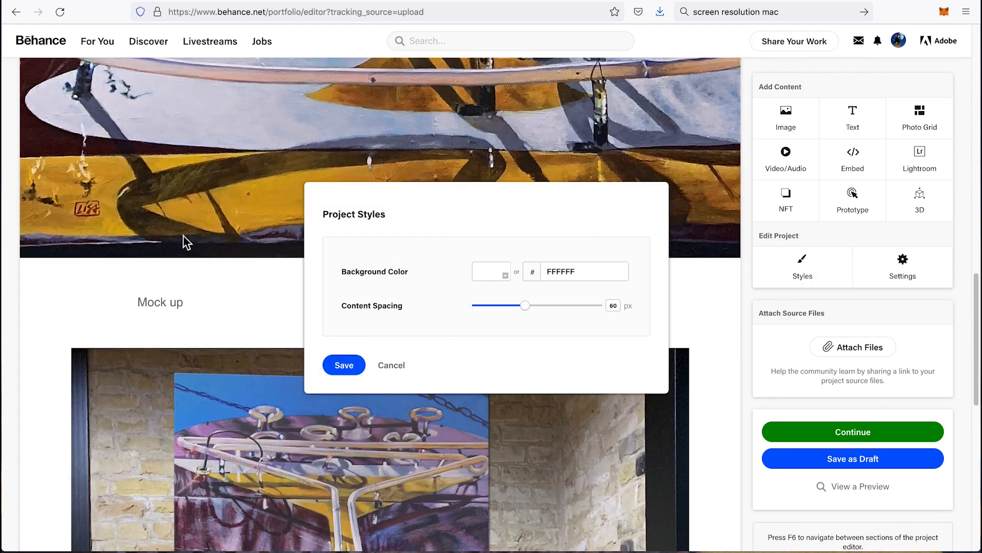
left_click_drag(528, 314, 506, 309)
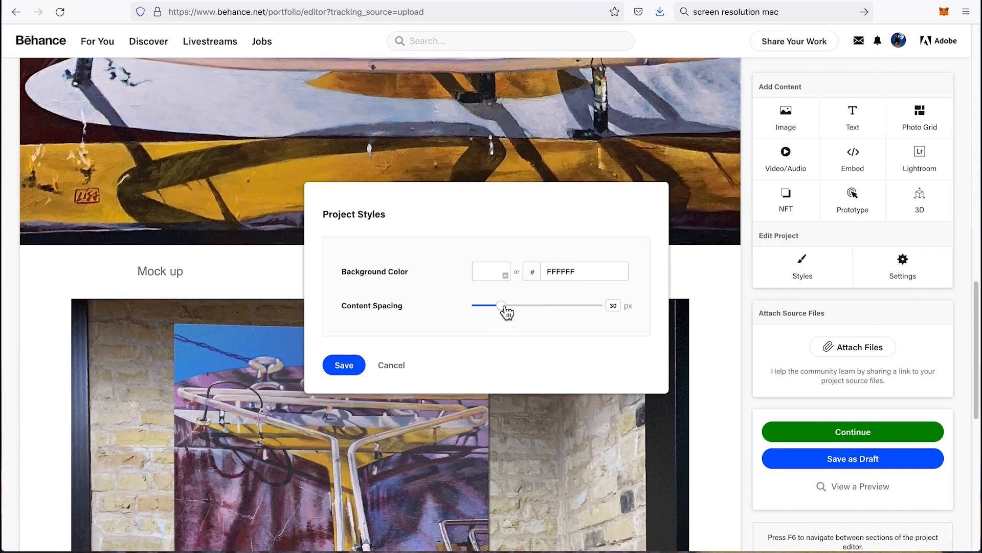
Try the purple 8E4AFF as the project's background color
left_click(495, 278)
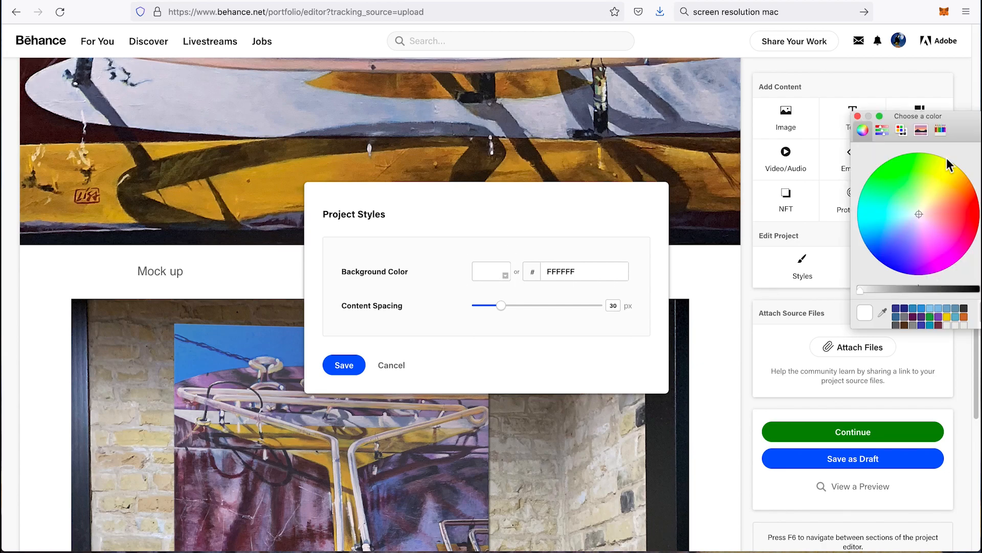
left_click_drag(962, 133, 777, 113)
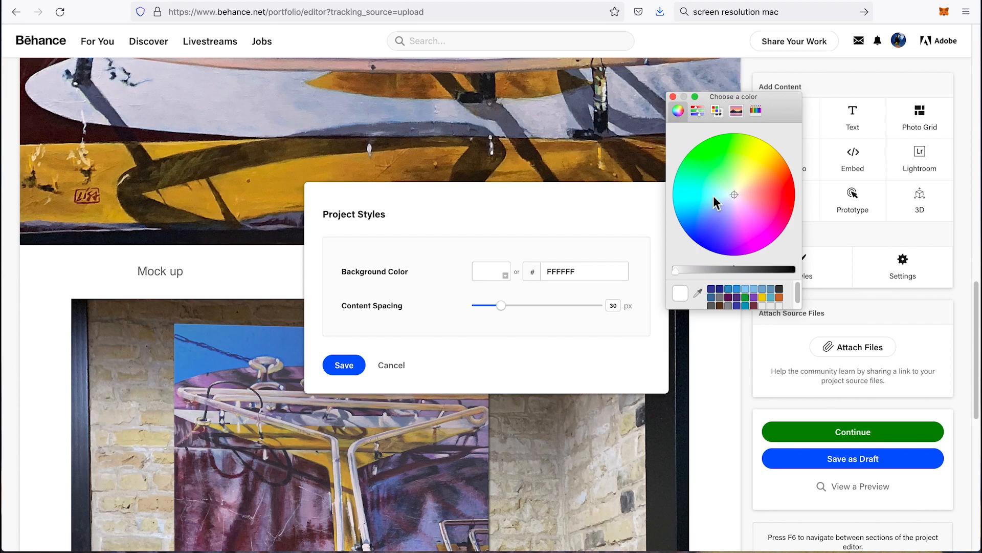
left_click(729, 236)
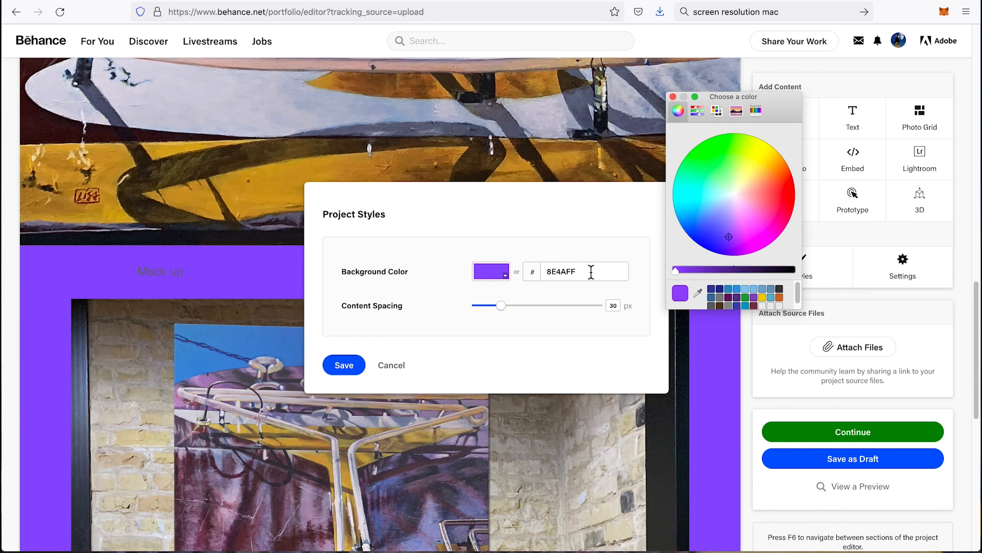
Set the project's background color back to FFFFFF, dismiss the color picker and save the project styles
left_click(540, 270)
left_click_drag(533, 270, 606, 276)
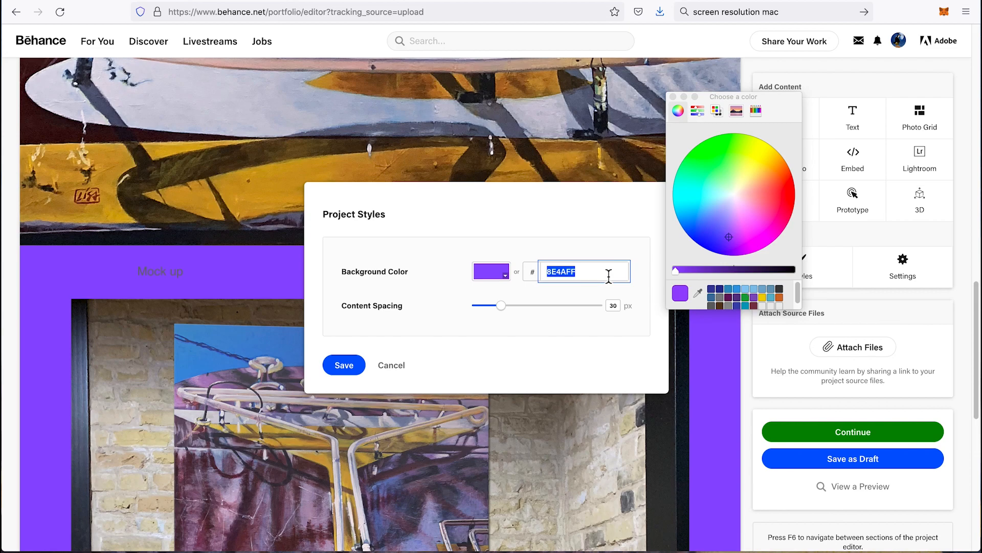
type("FFFFFF")
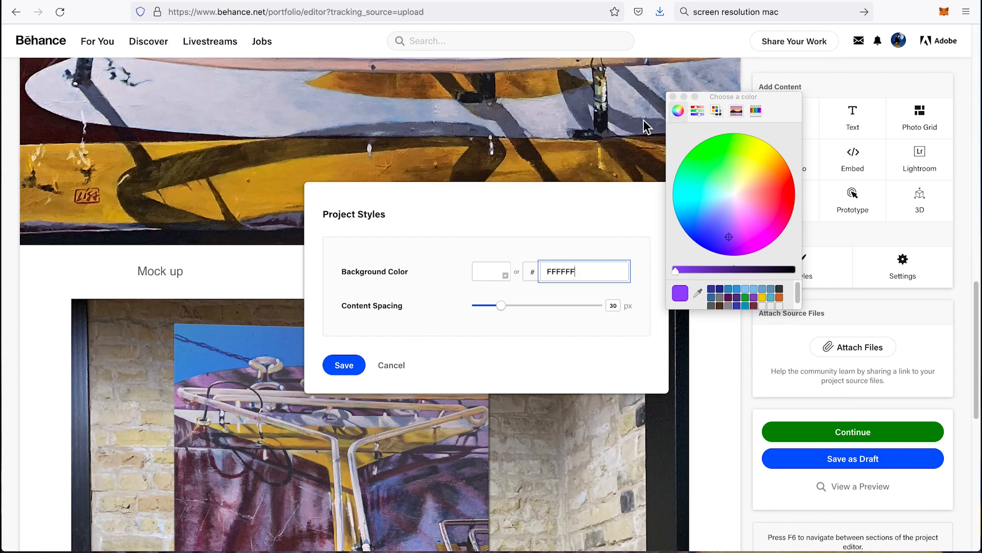
left_click(673, 97)
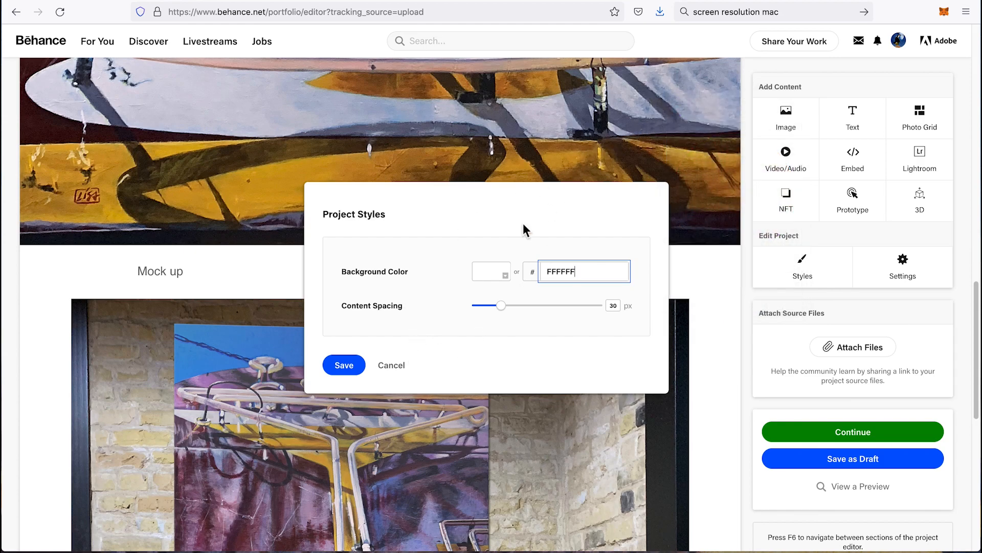
left_click(344, 366)
Open the project settings and enter "Tap Room Martini" Painting as the project title, with the painting's name in quotation marks
left_click(919, 271)
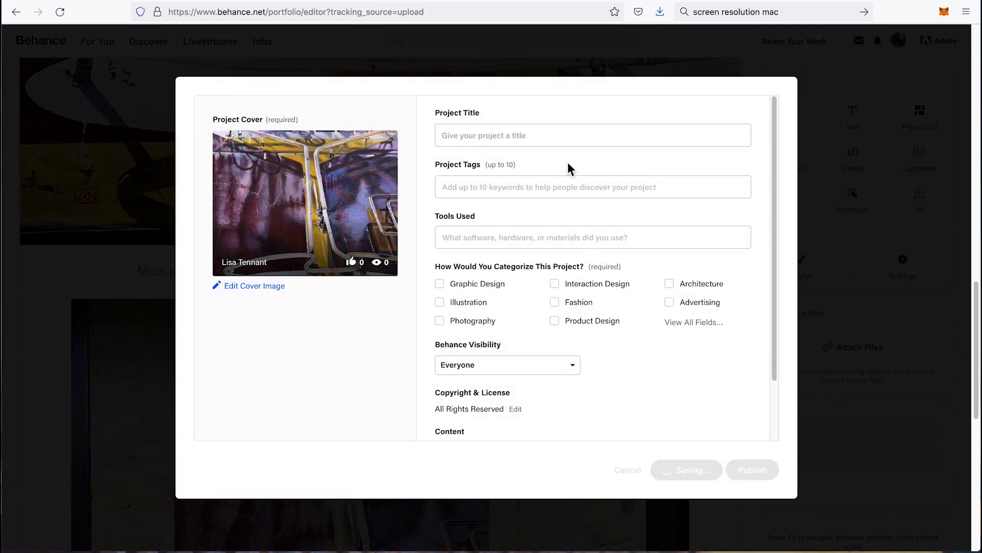
left_click(495, 141)
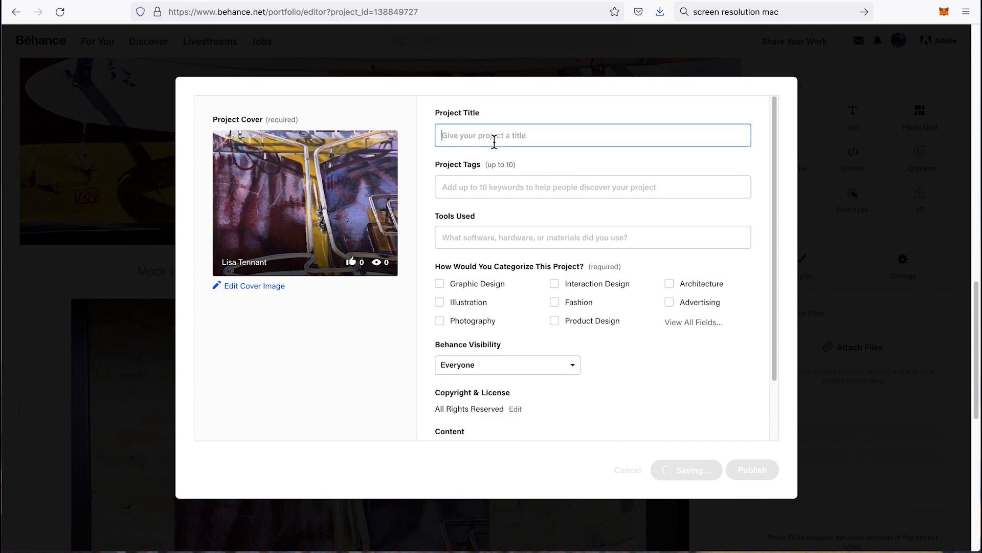
type("\"")
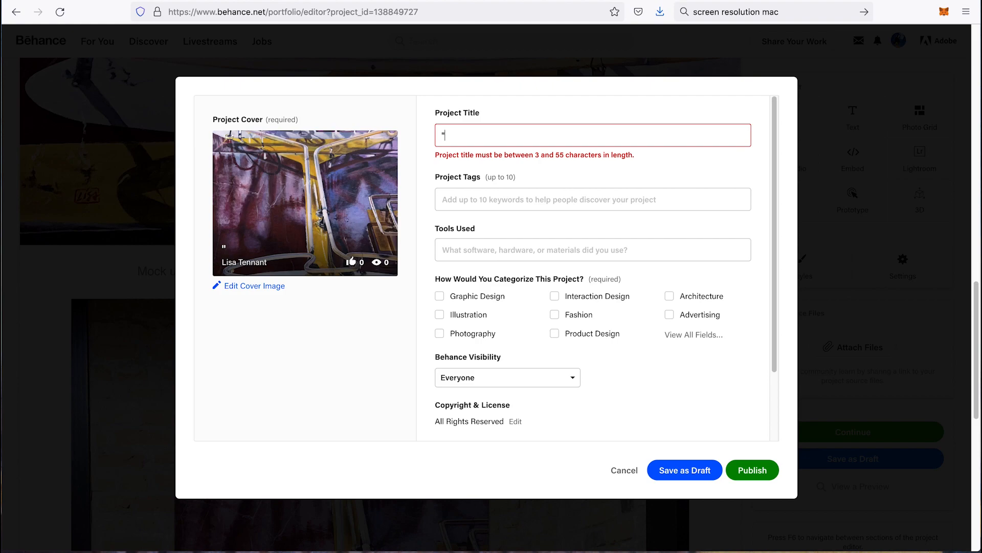
type("Tap Room Martini")
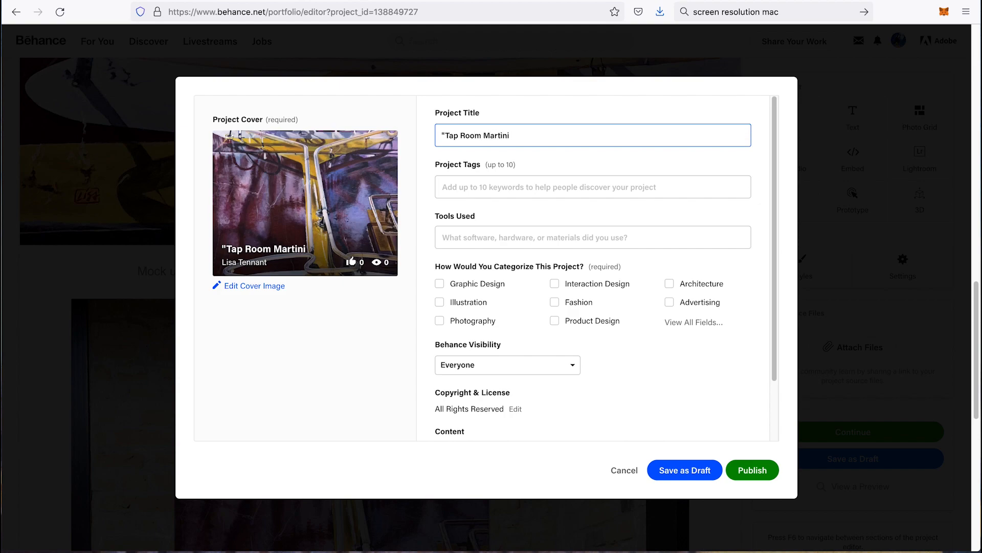
type("\" Painting")
Add the project tags "painting", "acrylic on canvas" and "urban landscape"
left_click(518, 188)
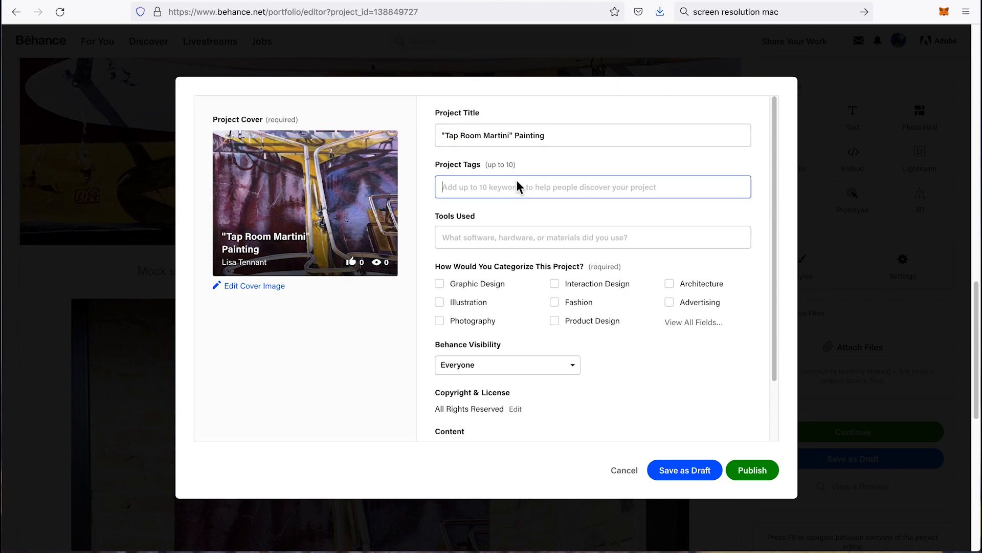
type("pai")
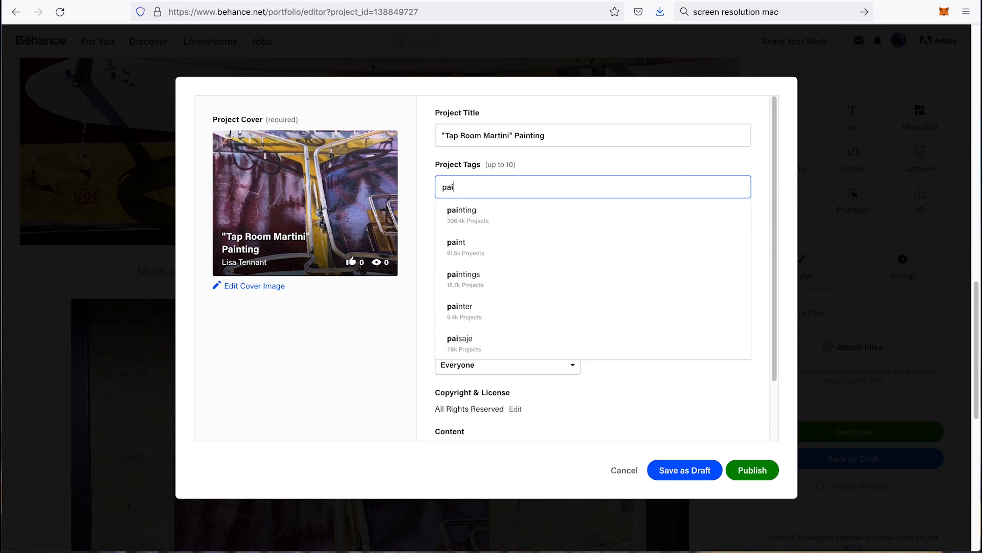
left_click(500, 214)
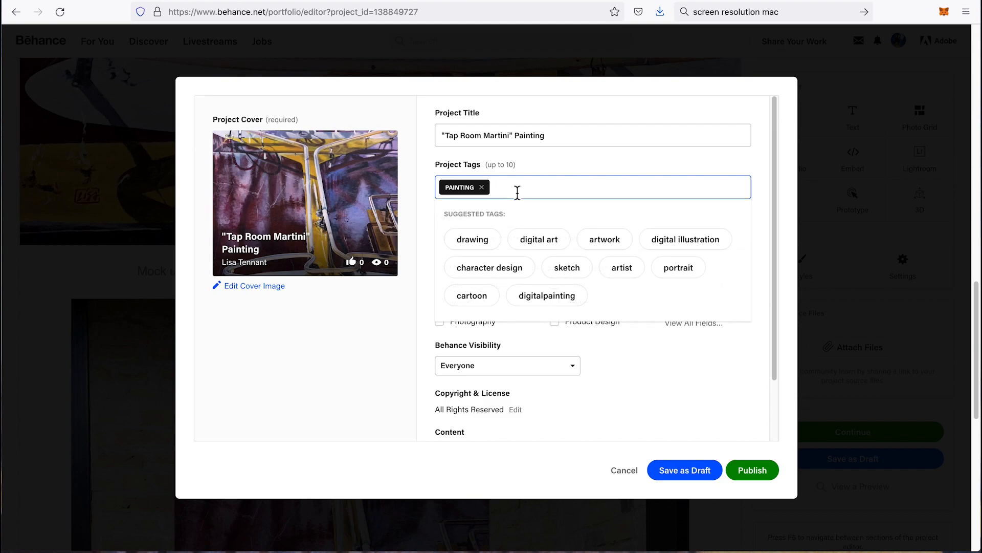
type("acrylic")
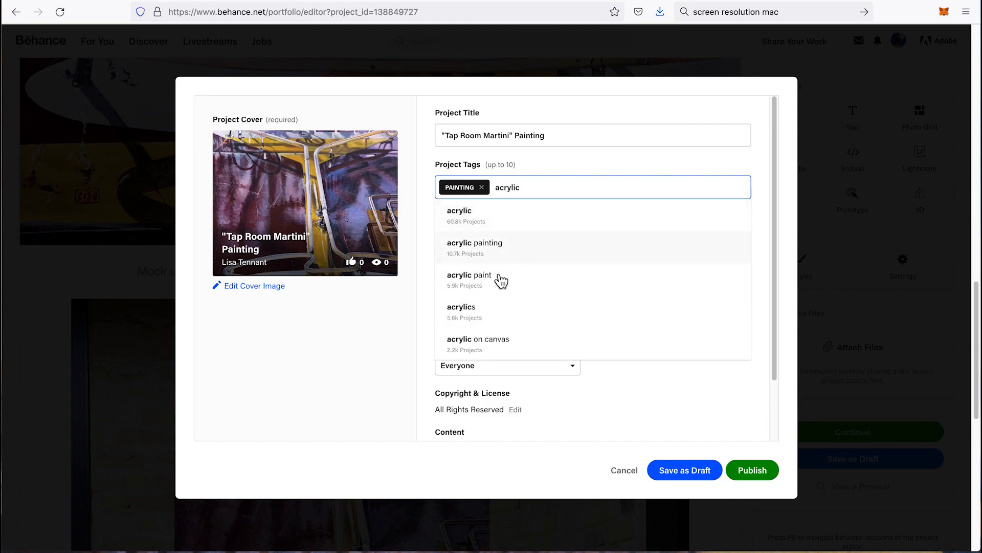
left_click(507, 340)
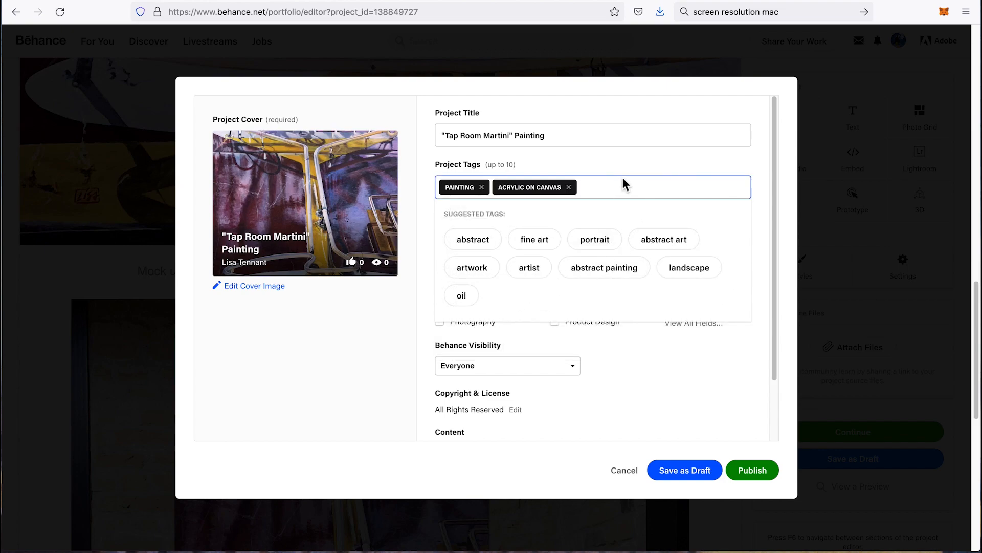
type("urban")
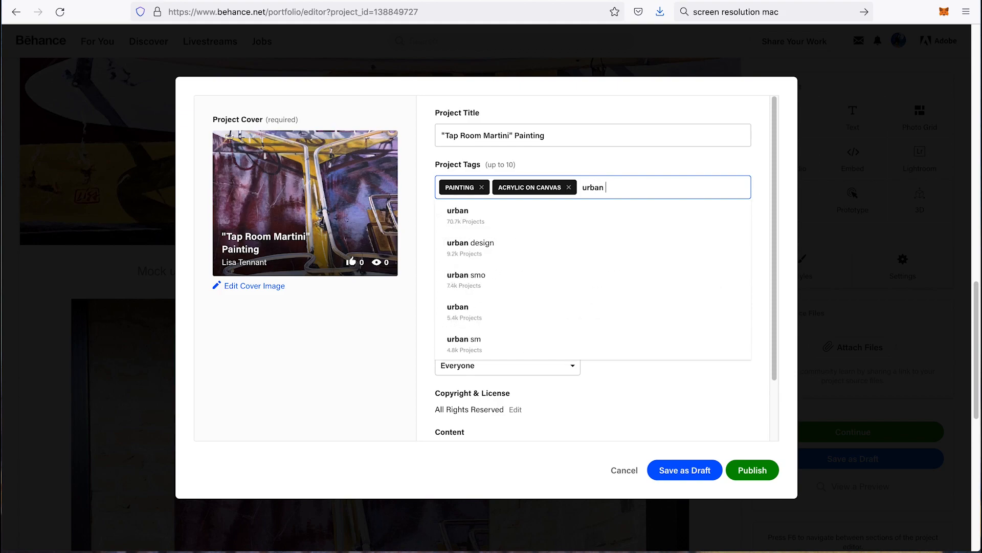
type(" lands")
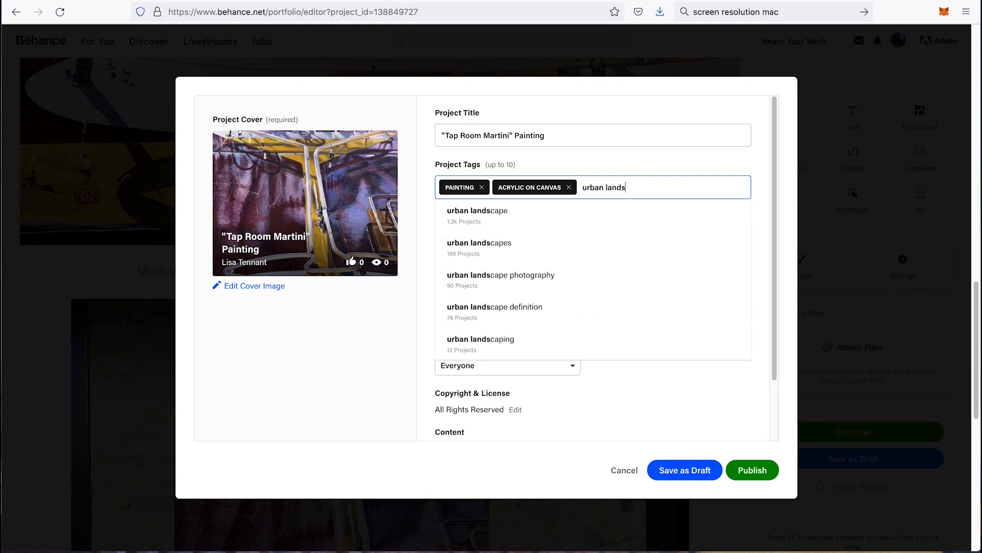
type("cape")
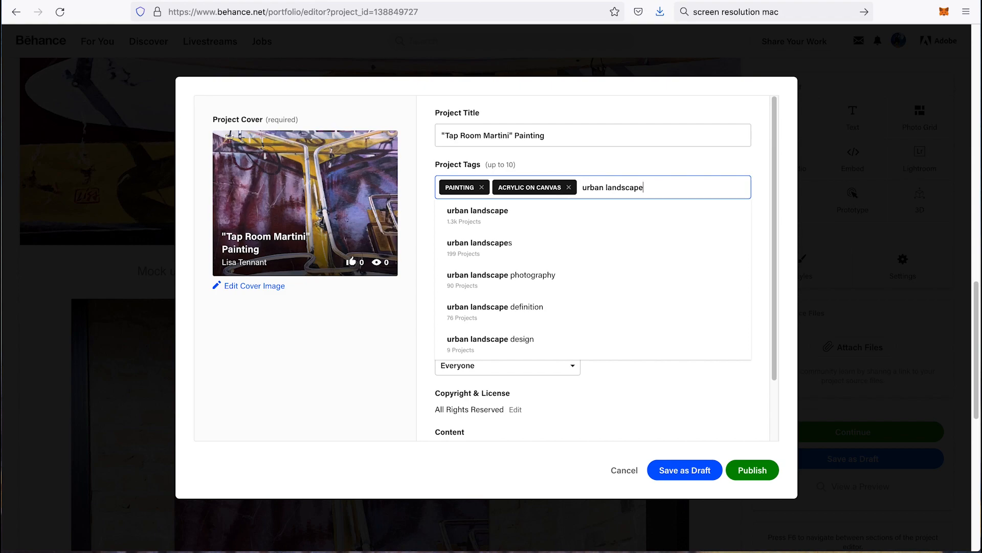
key("Return")
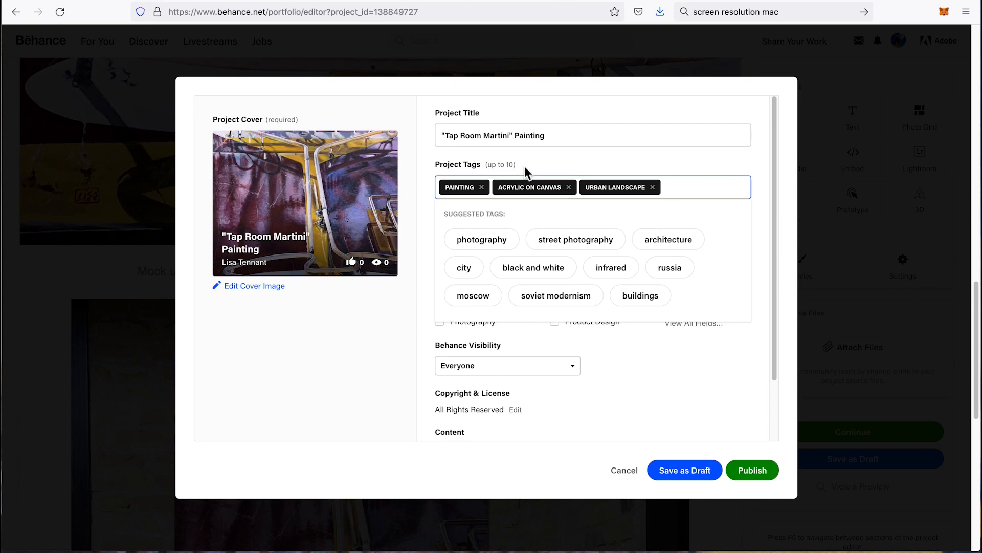
left_click(762, 197)
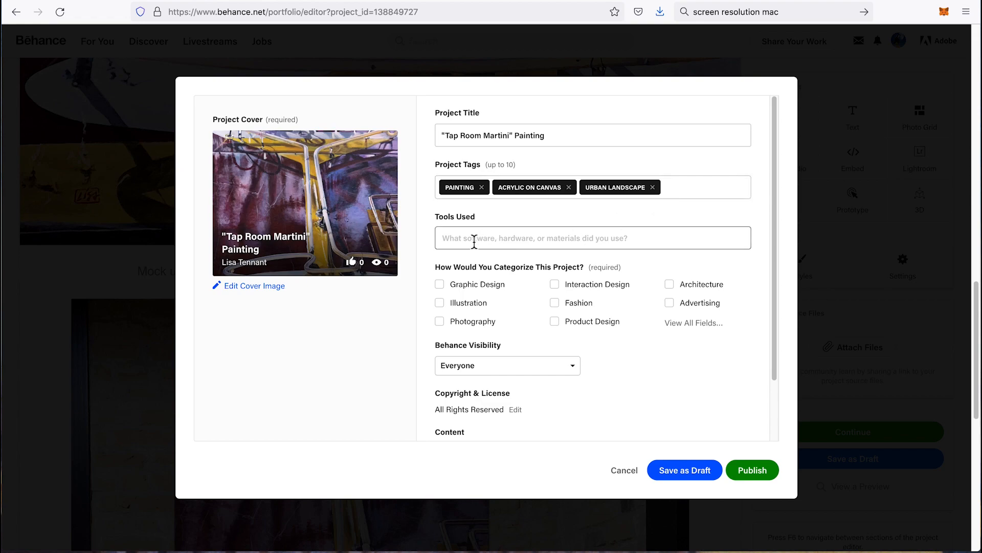
Add Acrylic Paint and Canvas as the tools used for the project
left_click(462, 238)
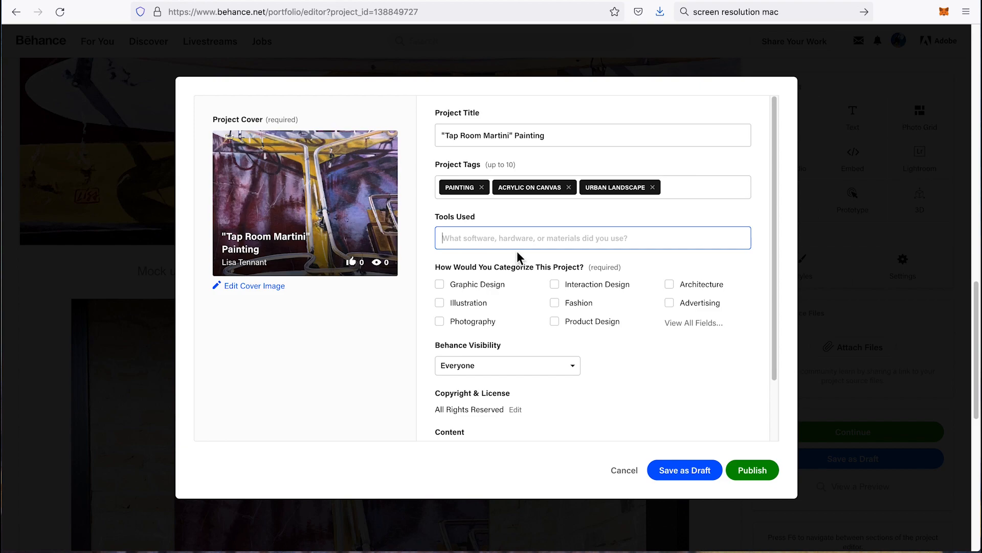
type("Acr")
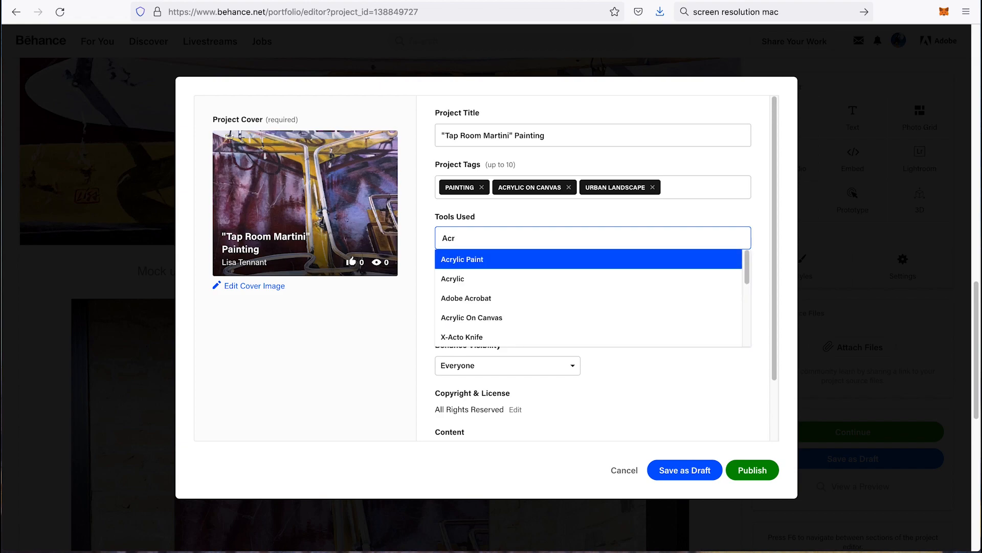
type("ylic")
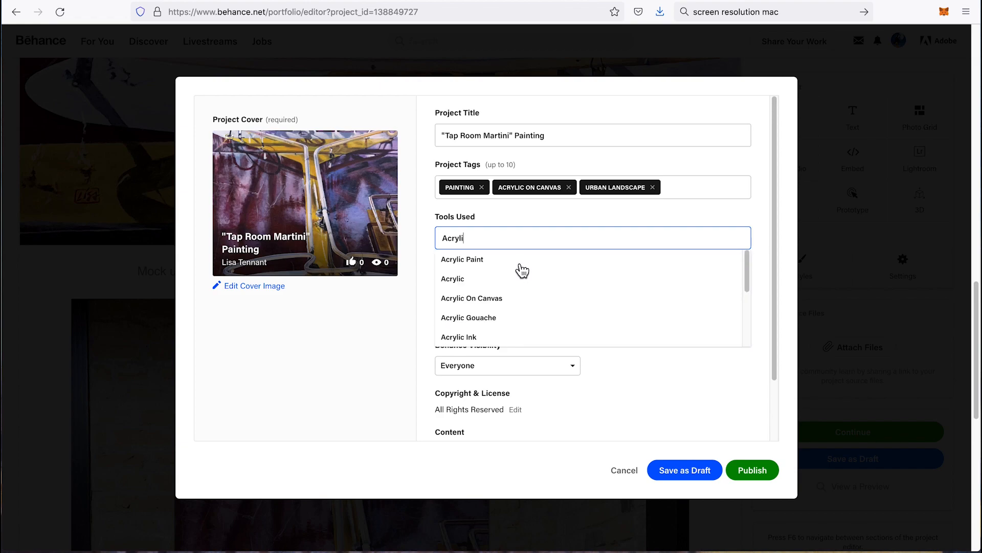
left_click(512, 265)
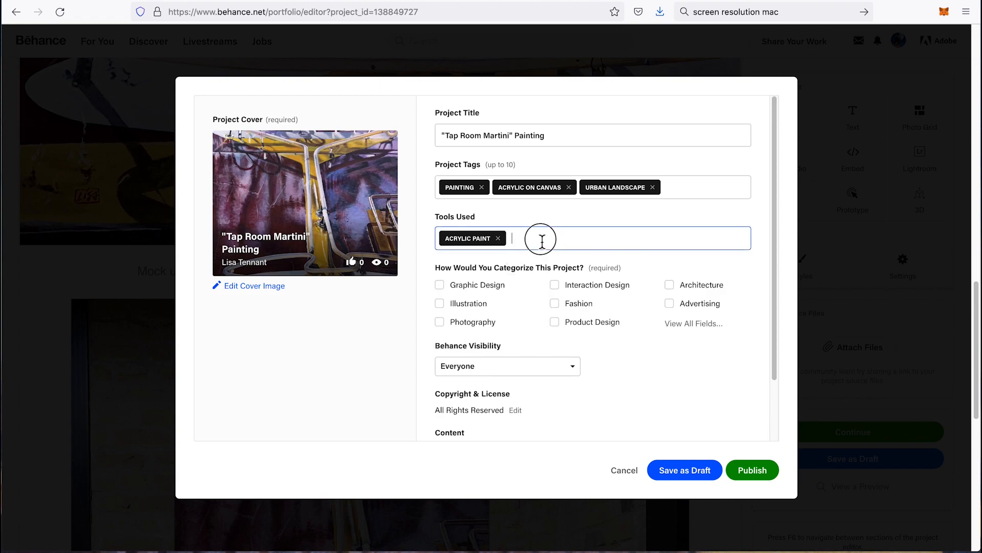
type("Cam")
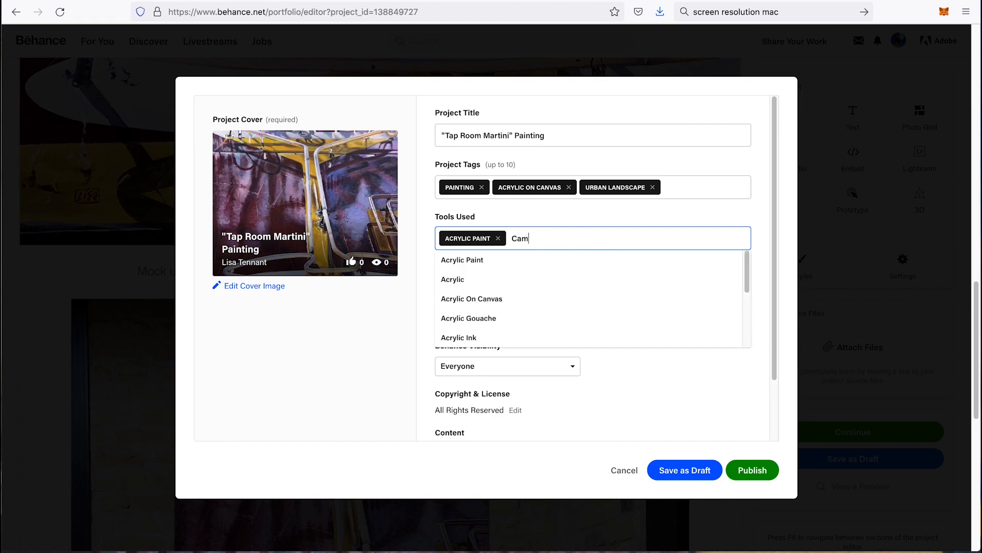
key("BackSpace")
key("BackSpace")
type("nvas")
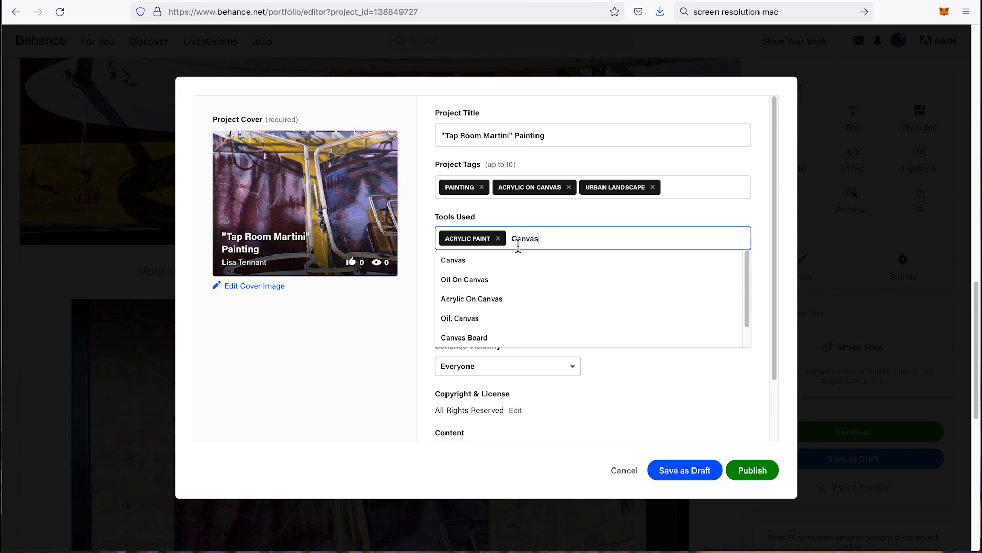
left_click(492, 261)
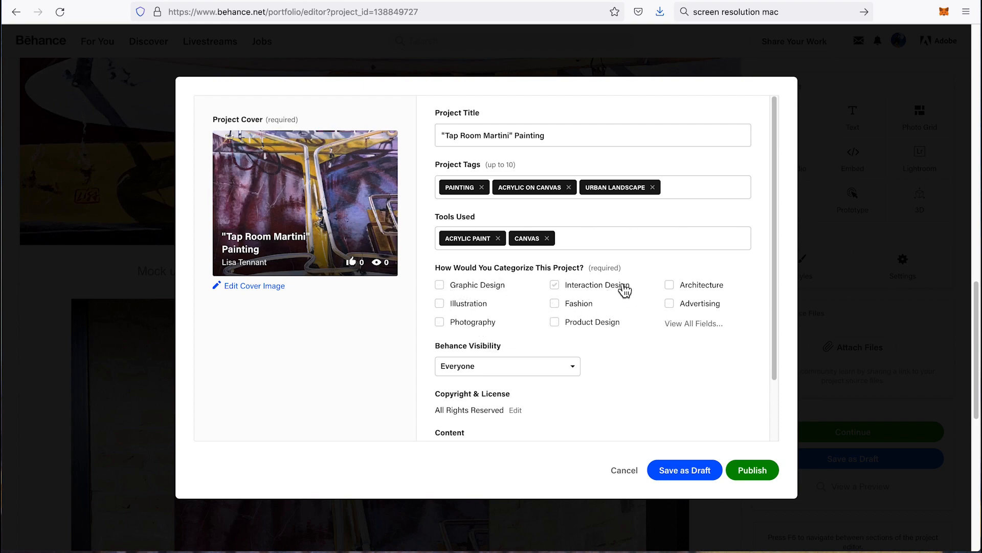
Choose Painting as the project's category from the full list of creative fields
left_click(451, 308)
left_click(699, 326)
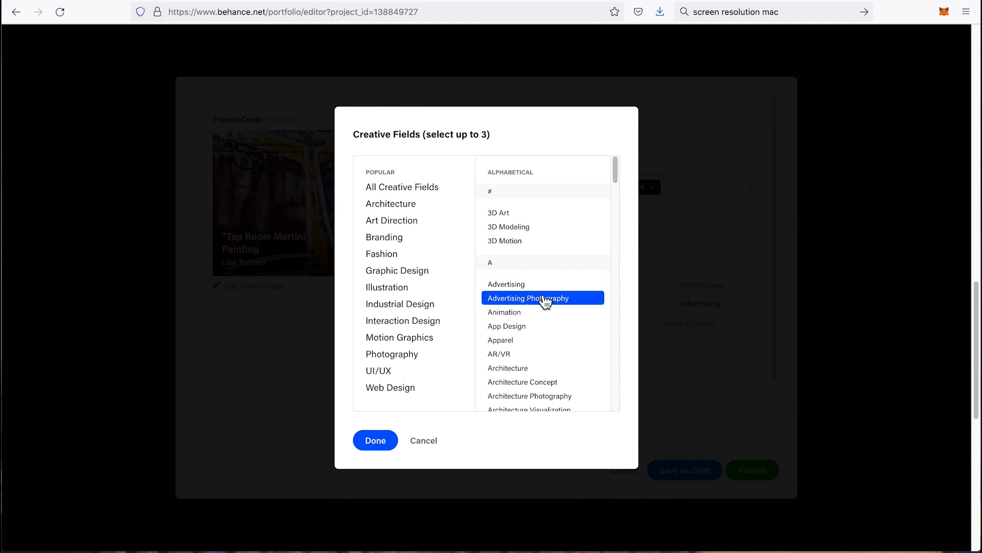
scroll(546, 302, "down", 3)
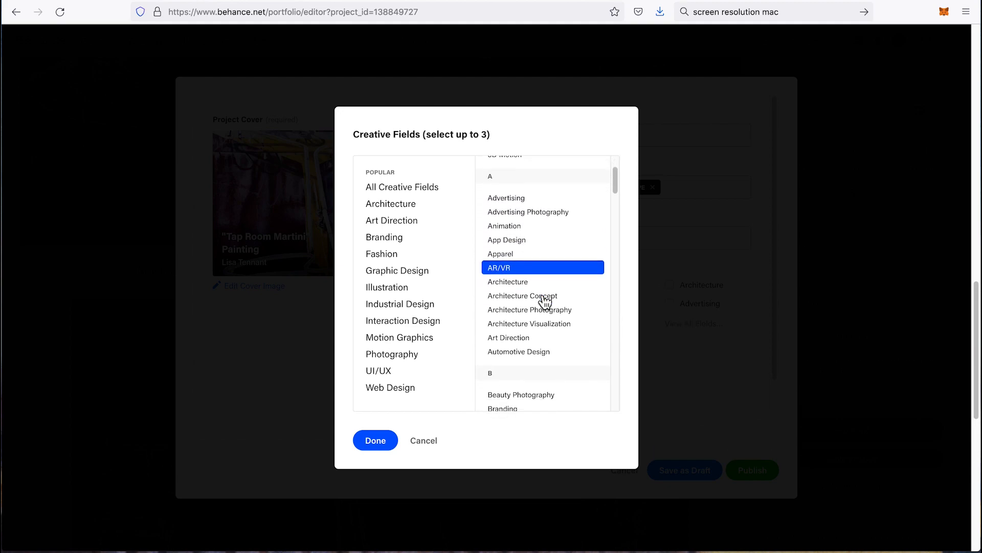
scroll(545, 302, "down", 3)
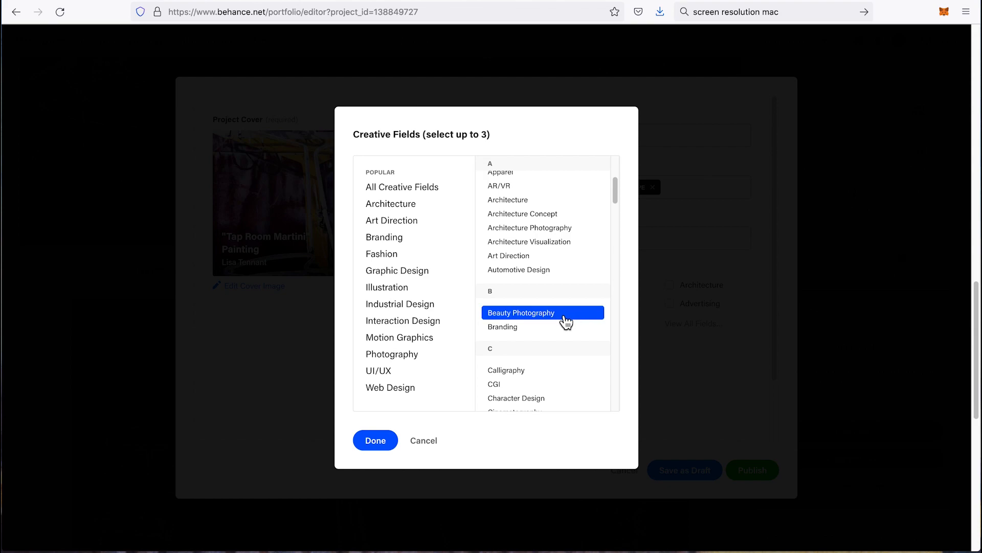
scroll(565, 323, "down", 7)
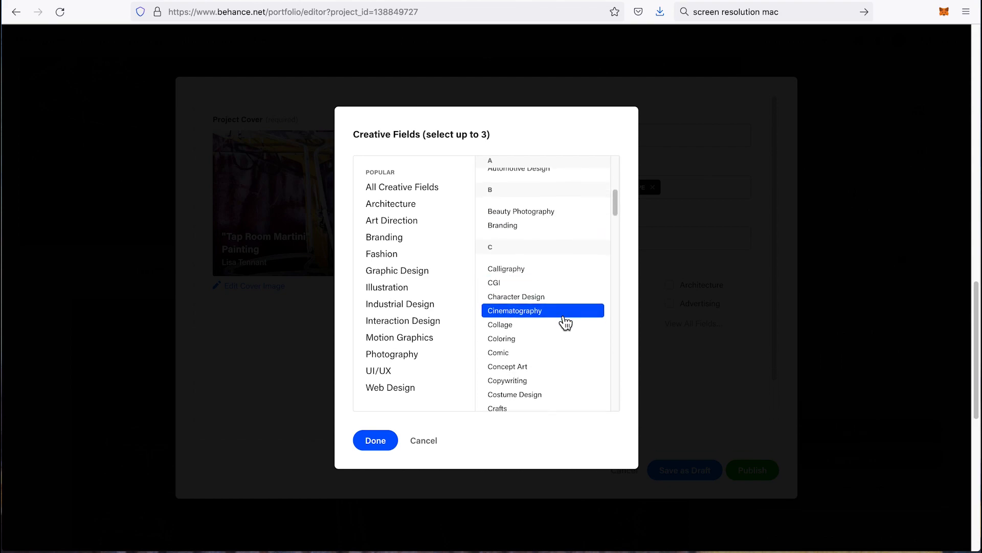
scroll(565, 322, "down", 8)
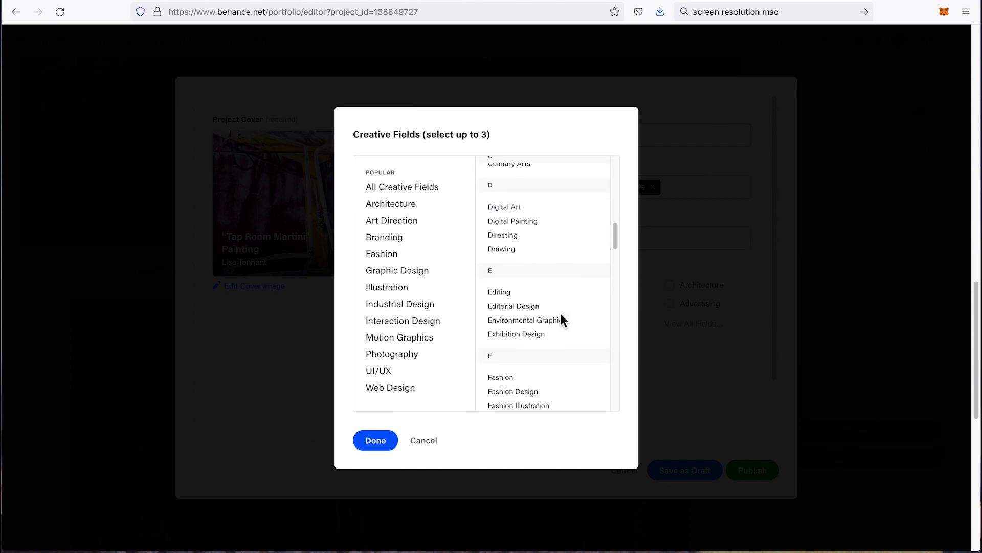
scroll(562, 319, "down", 3)
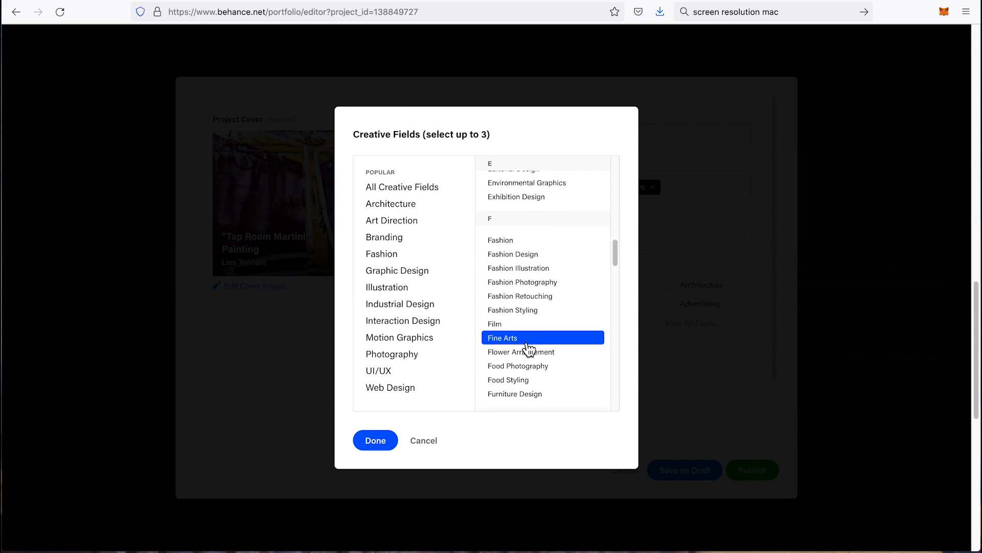
scroll(572, 366, "down", 20)
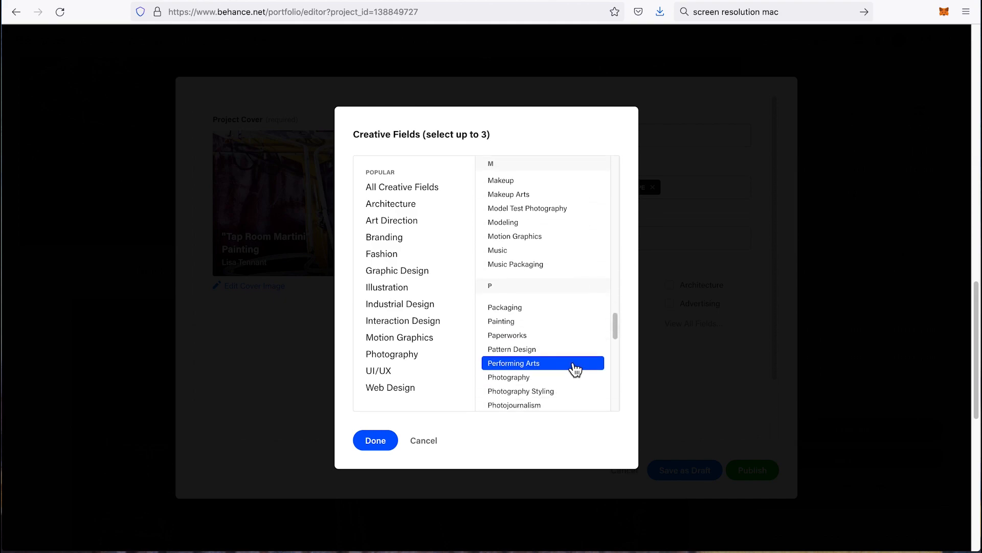
left_click(522, 267)
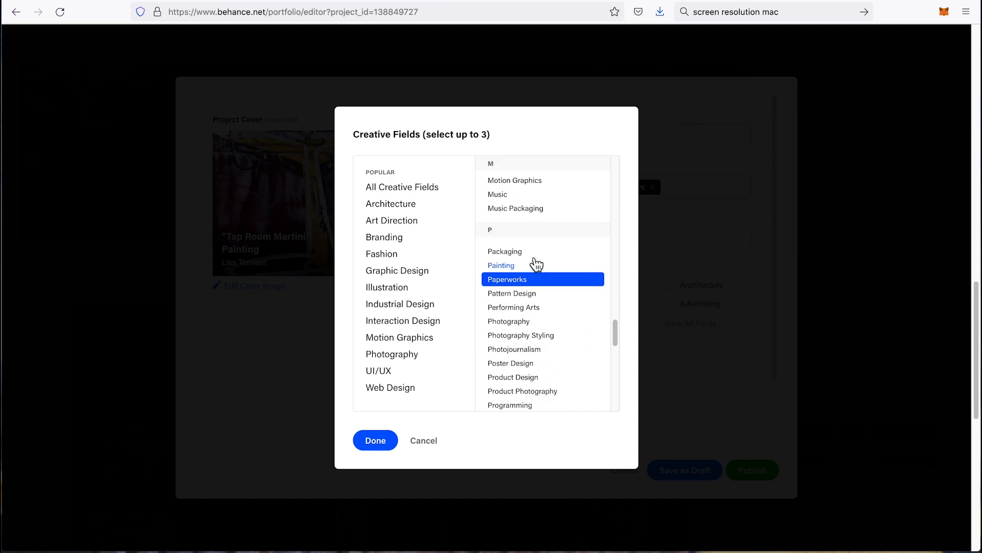
left_click(384, 443)
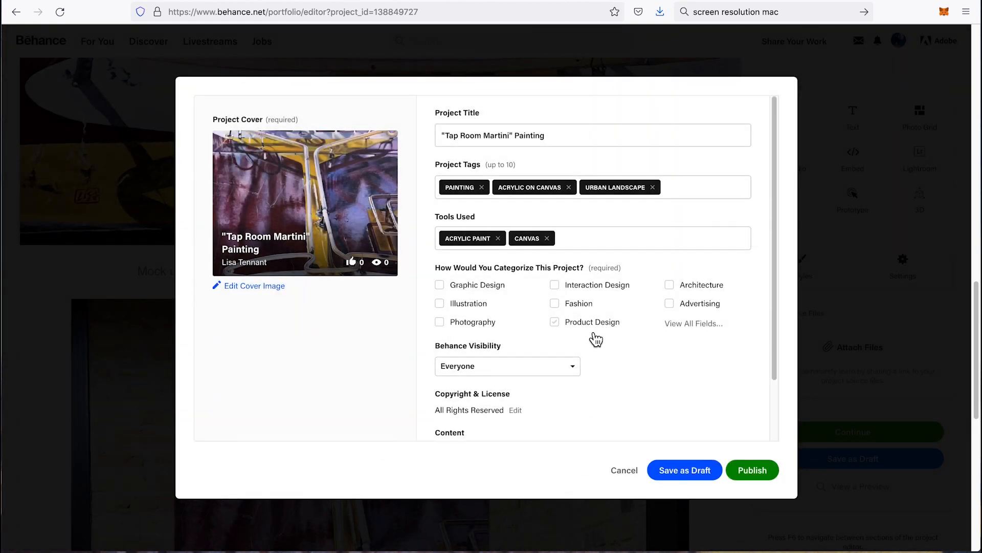
Check the options for who can see the project on Behance and keep Everyone
scroll(600, 383, "down", 2)
left_click(573, 301)
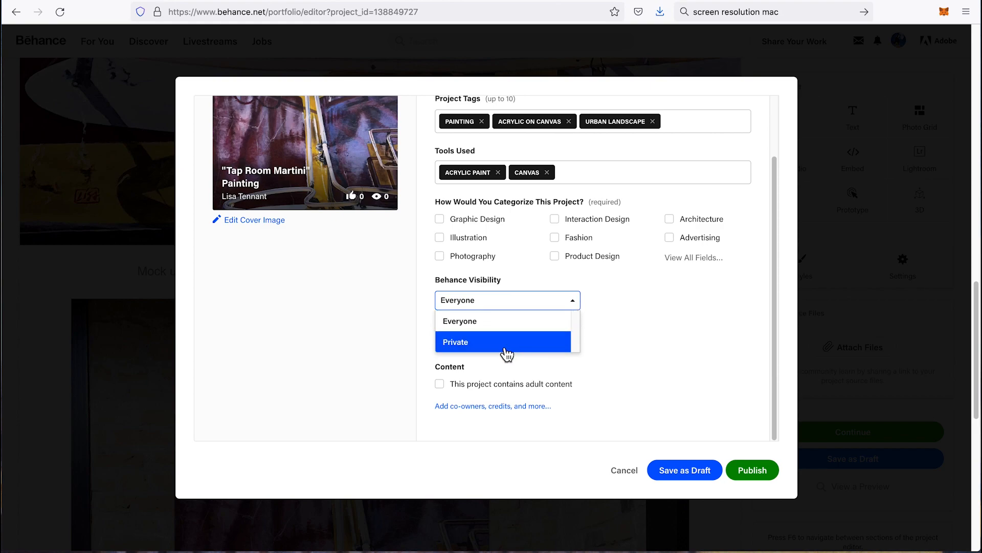
left_click(637, 345)
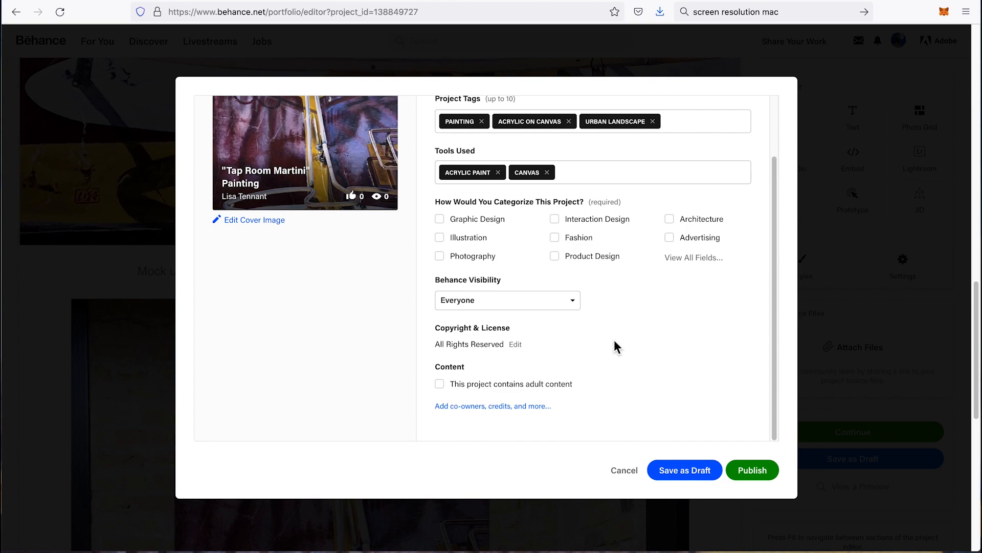
Review the copyright and license options for the project and leave them without making a change
left_click(517, 345)
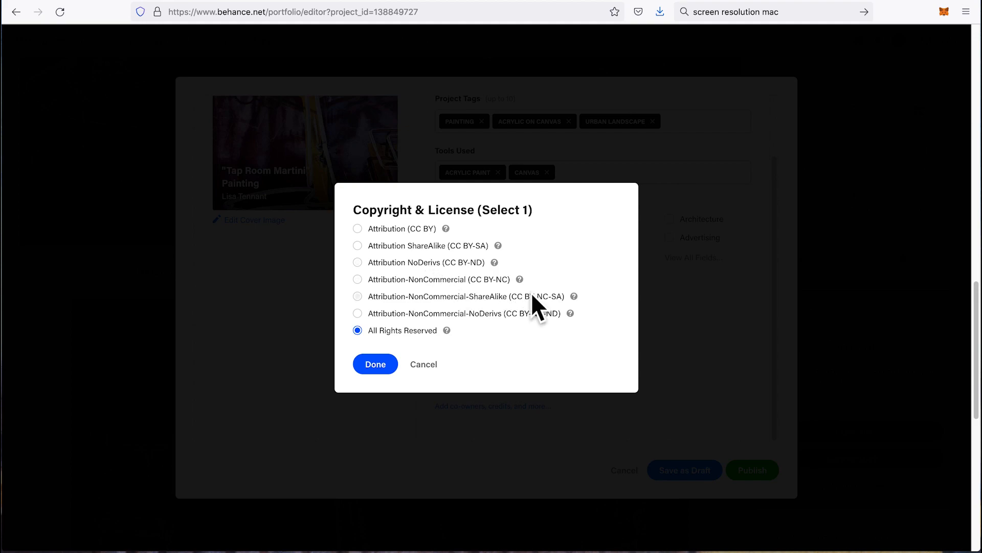
mouse_move(578, 317)
mouse_move(501, 264)
mouse_move(447, 332)
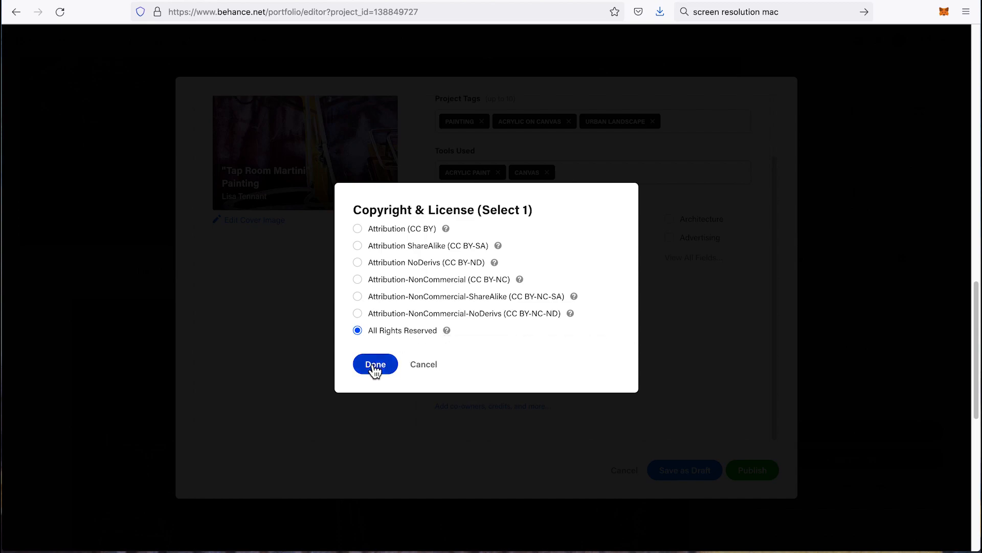
left_click(419, 372)
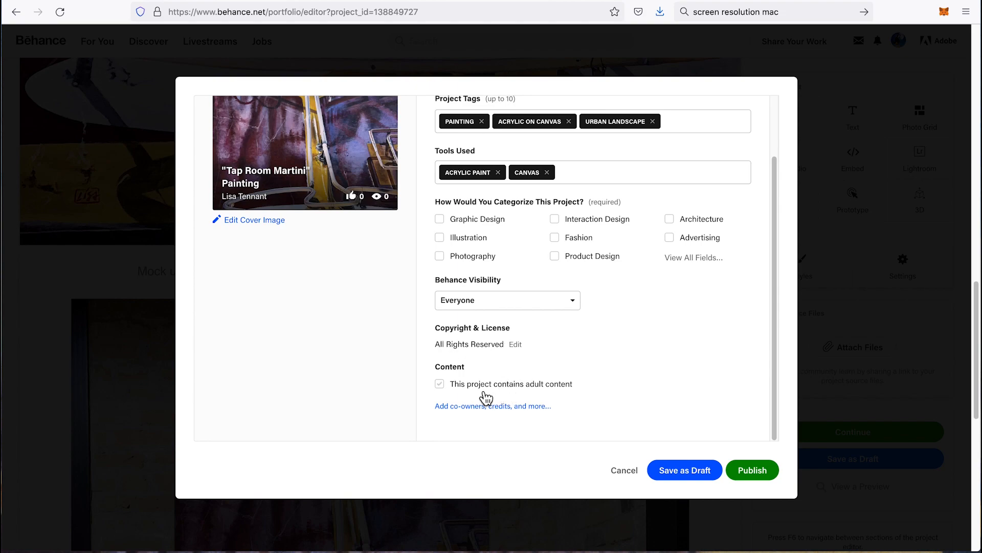
Open the co-owner and credit details and enter the project description "Painting of a mid-century neon signage somewhere in Michigan"
scroll(488, 397, "down", 1)
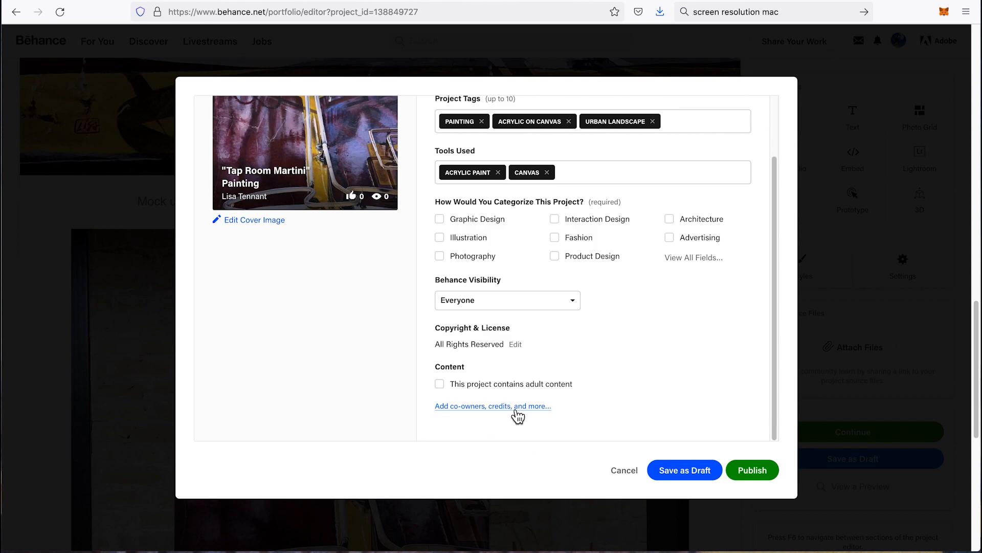
left_click(510, 409)
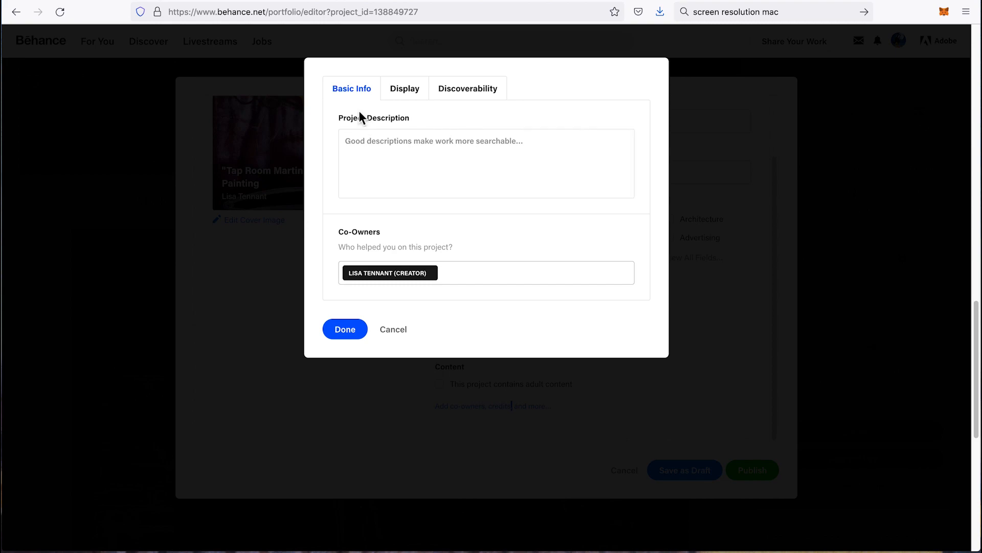
left_click(374, 154)
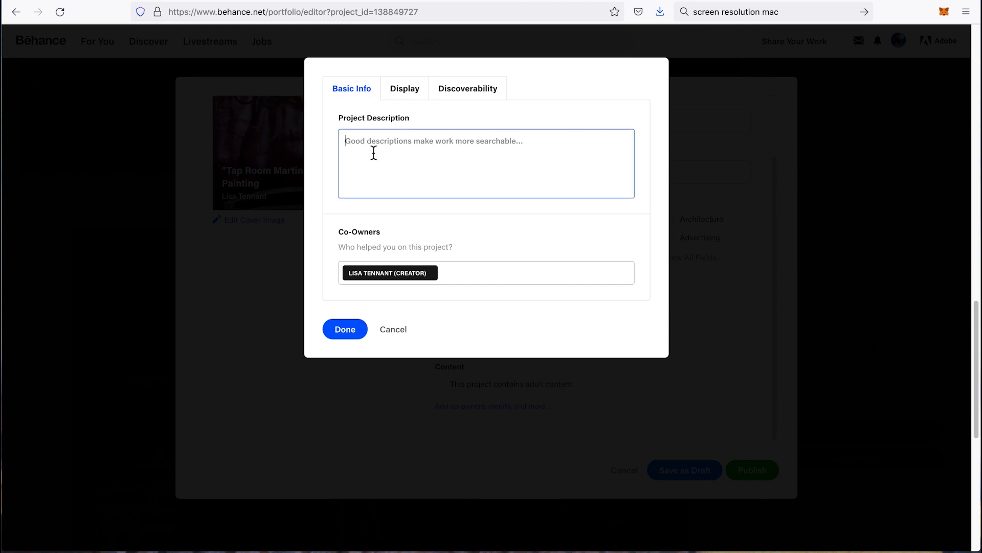
type("P")
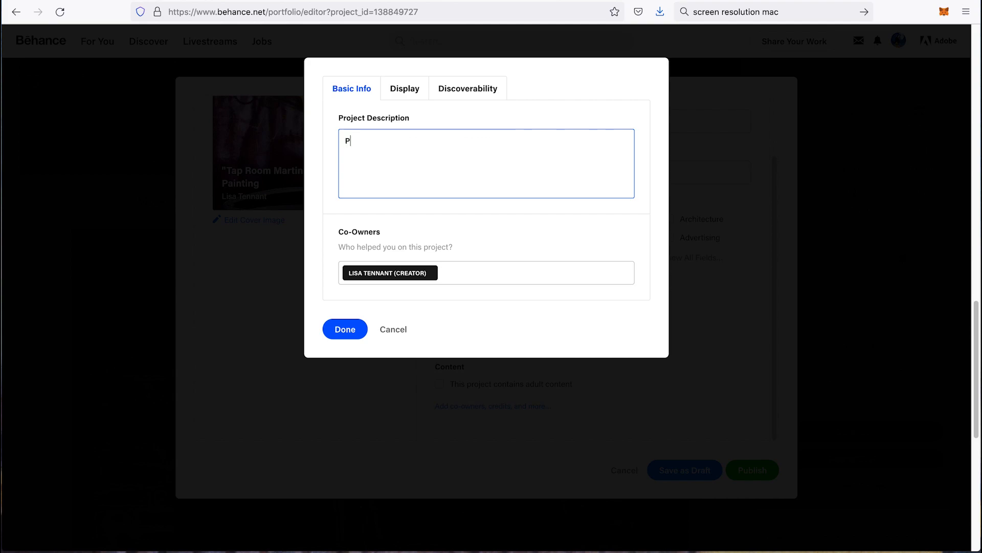
type("ai")
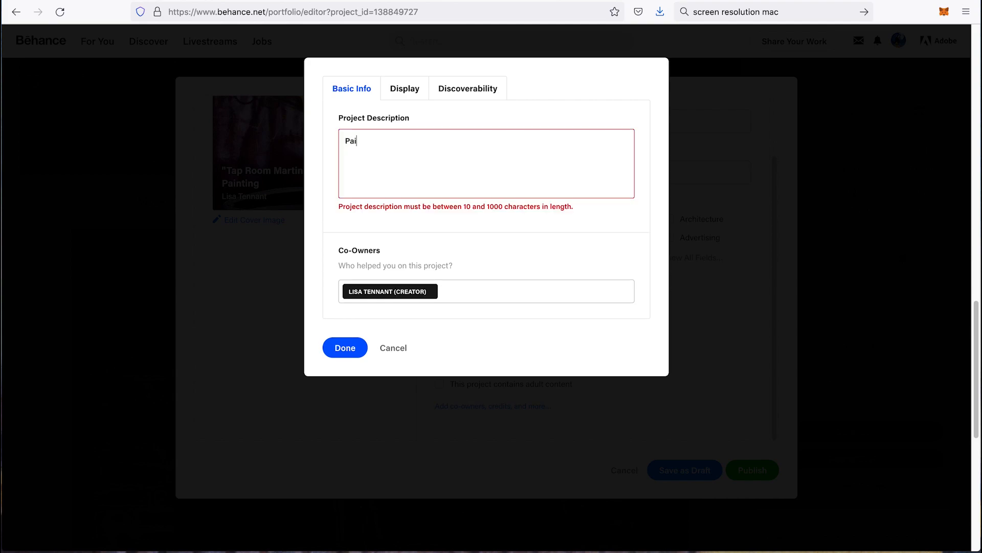
type("nting of a mid-century")
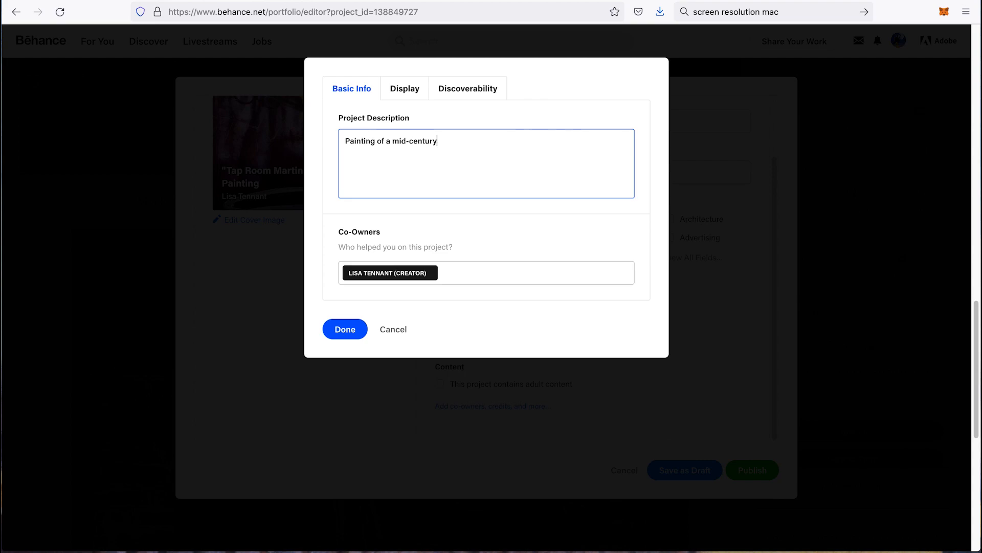
type(" neon signage somewhere in Mi")
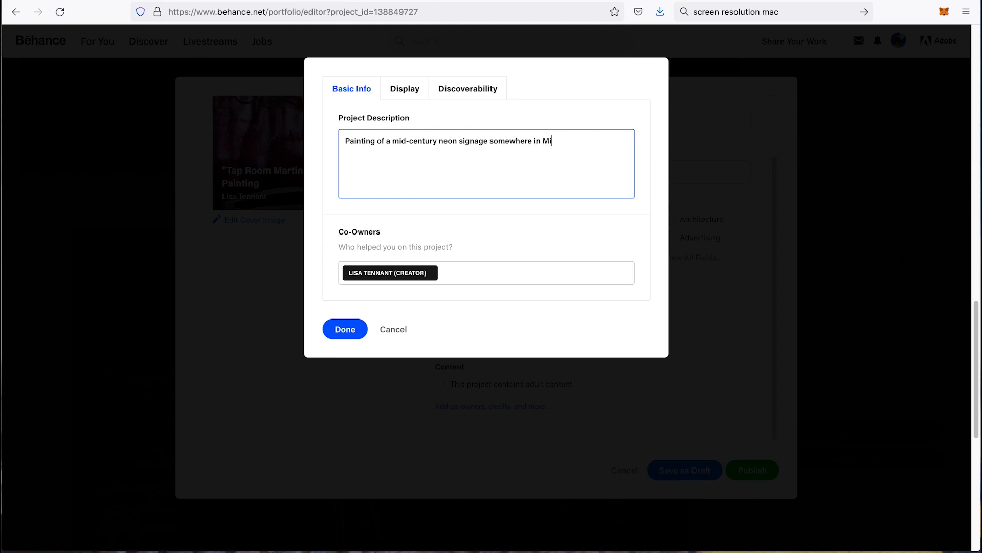
type("chigan")
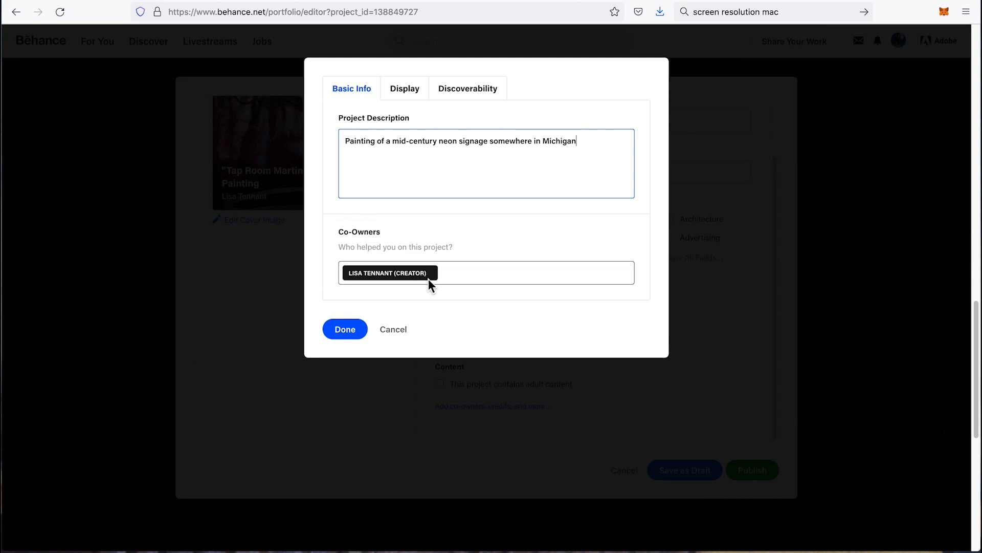
Check the comment display and discoverability options and confirm the additional project details
left_click(408, 92)
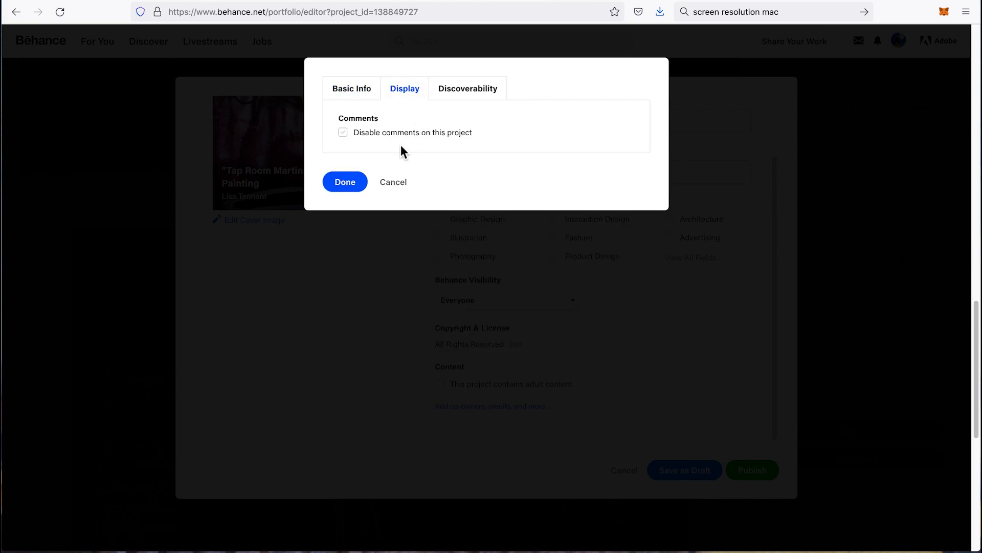
left_click(481, 95)
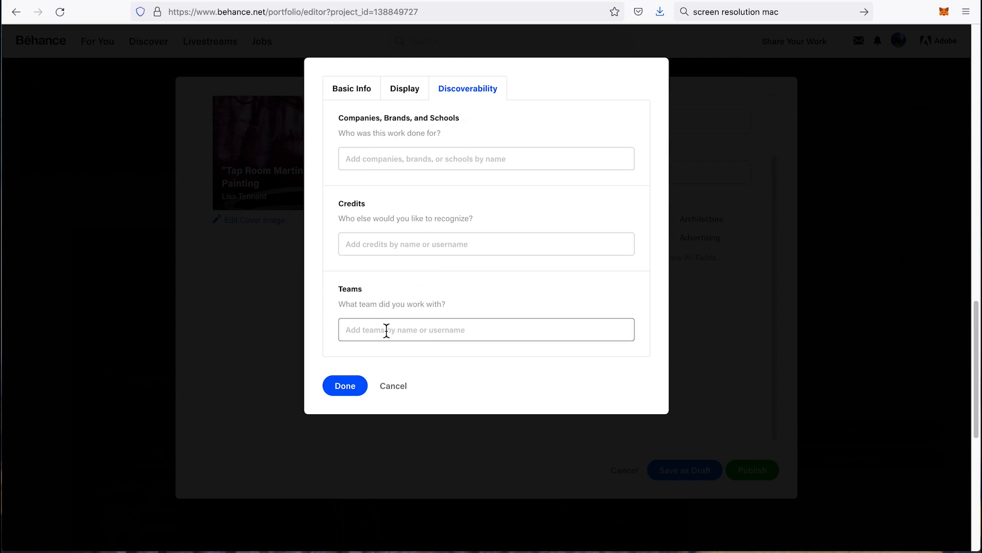
left_click(351, 388)
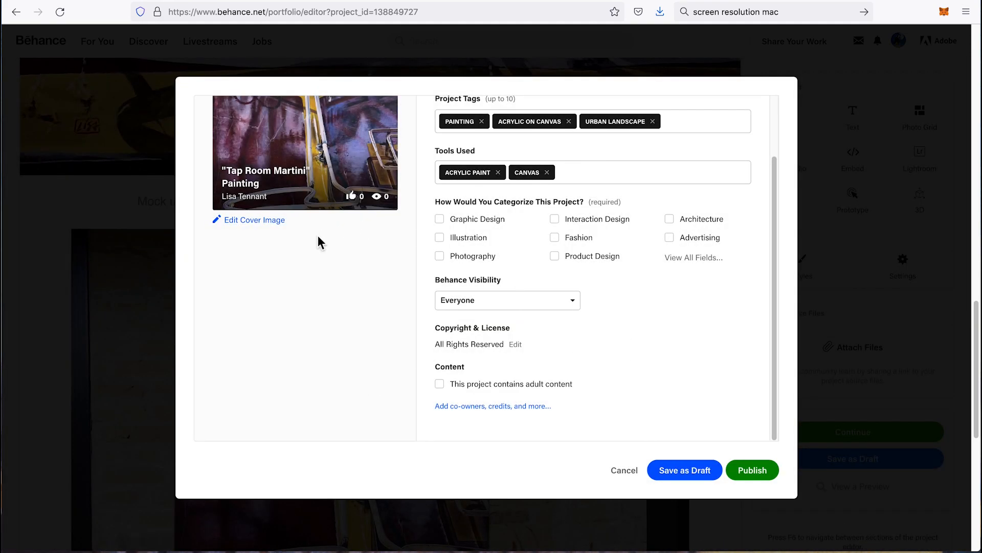
Reposition the project's cover image so the crop shows the upper part of the painting with the blue sky, and apply the crop
scroll(322, 240, "up", 3)
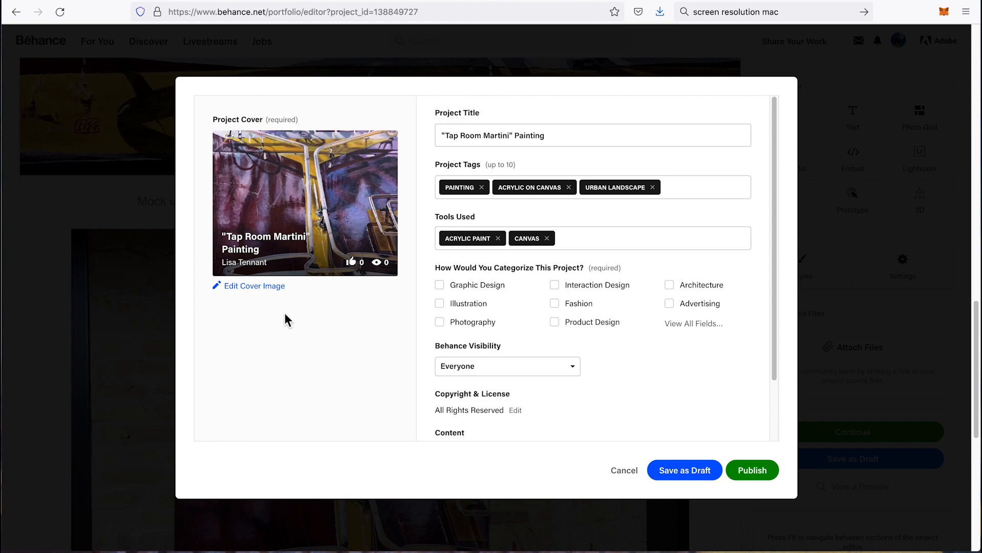
left_click(248, 291)
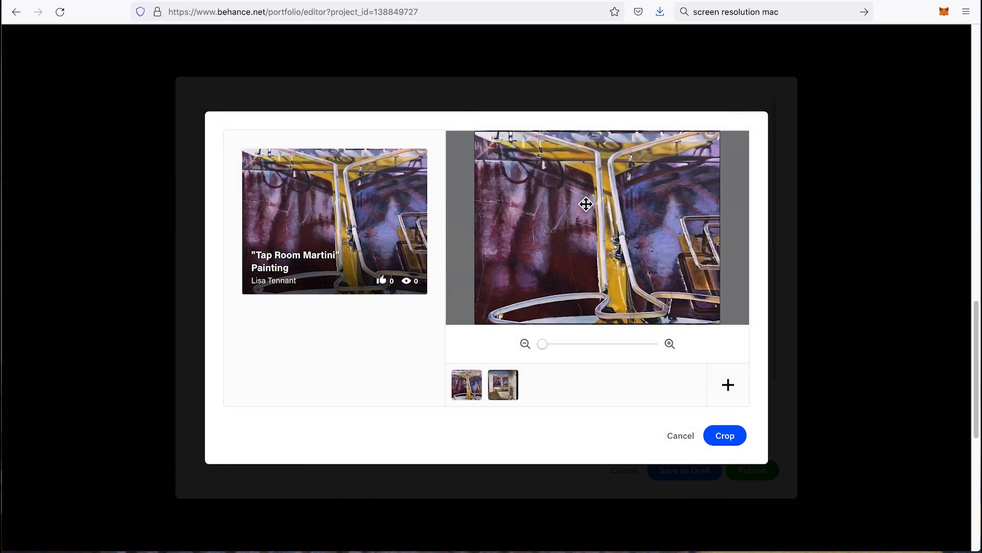
left_click_drag(594, 194, 593, 250)
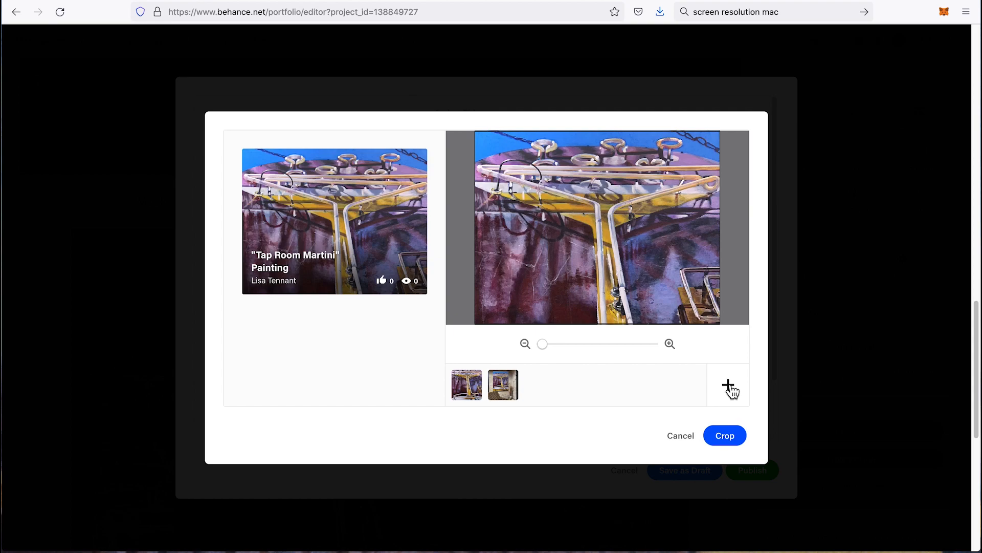
mouse_move(544, 345)
left_mouse_down()
mouse_move(582, 349)
mouse_move(530, 347)
left_mouse_up()
left_click(730, 438)
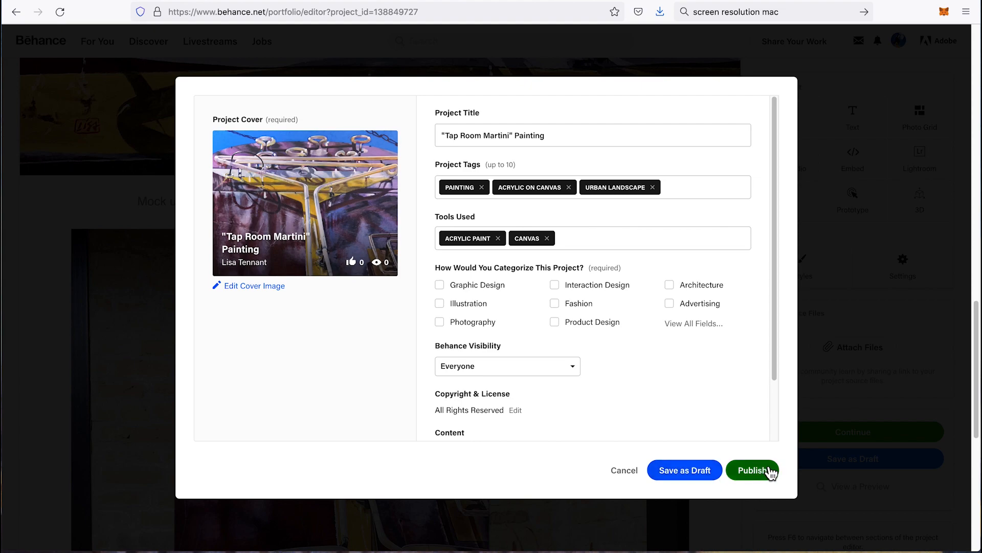
Publish the project, select its share link and dismiss the promotion dialog
left_click(758, 476)
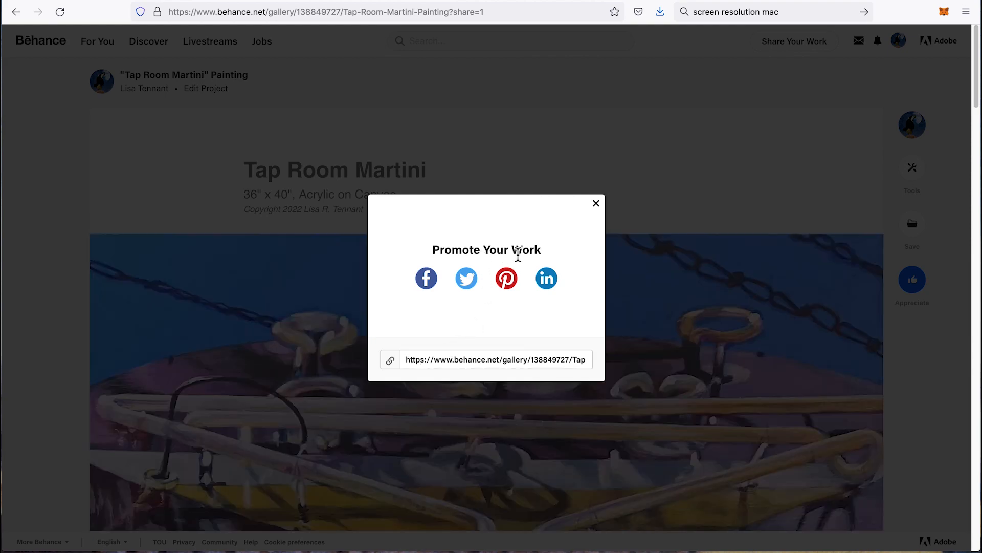
left_click_drag(402, 359, 627, 367)
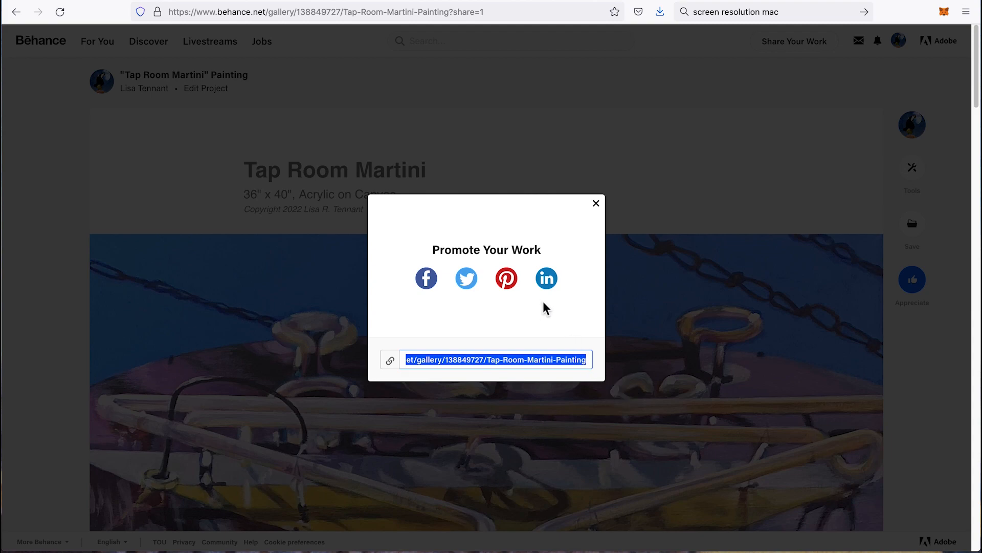
scroll(576, 229, "down", 1)
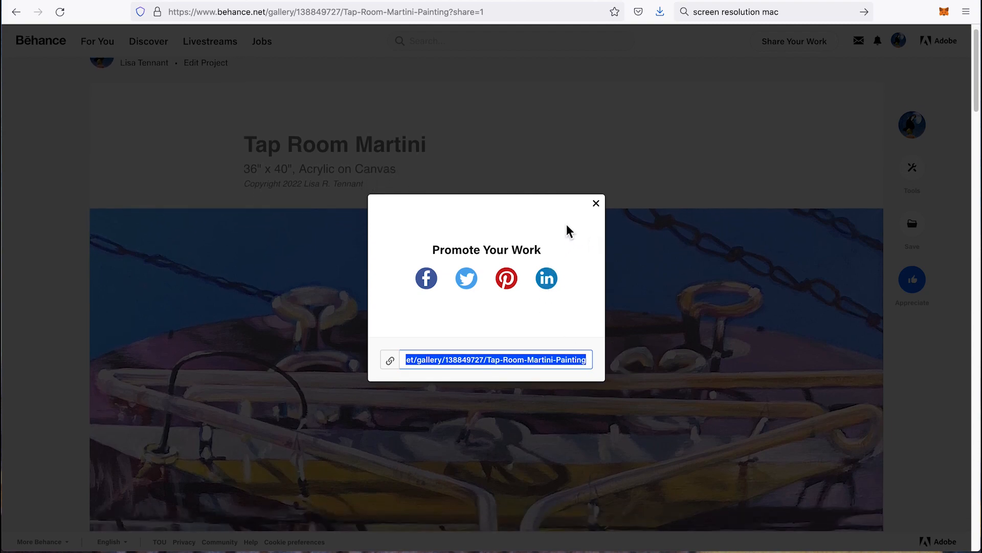
left_click(596, 203)
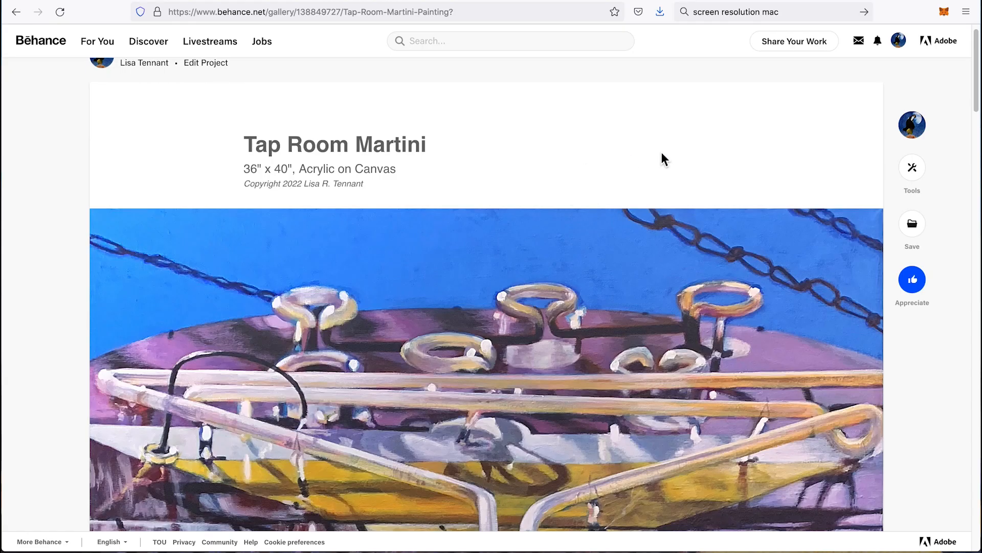
Review the published project page from its title through the painting and mock-up to the print-on-demand link
scroll(670, 184, "up", 1)
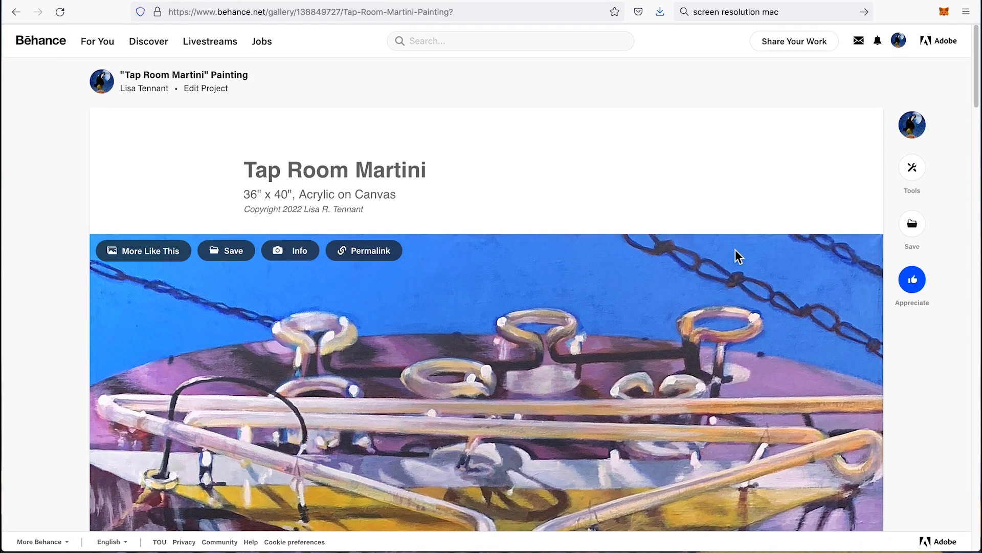
scroll(735, 249, "down", 10)
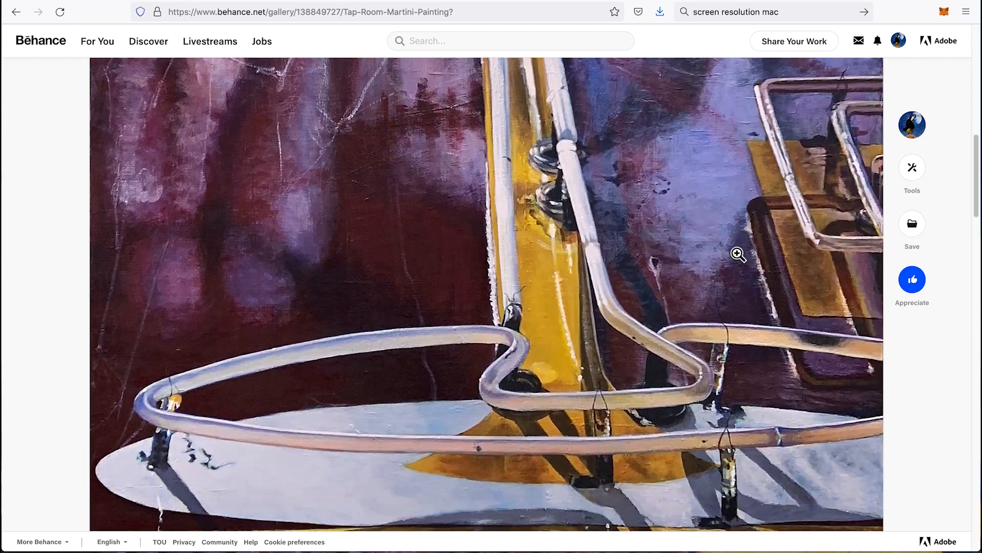
scroll(737, 254, "down", 12)
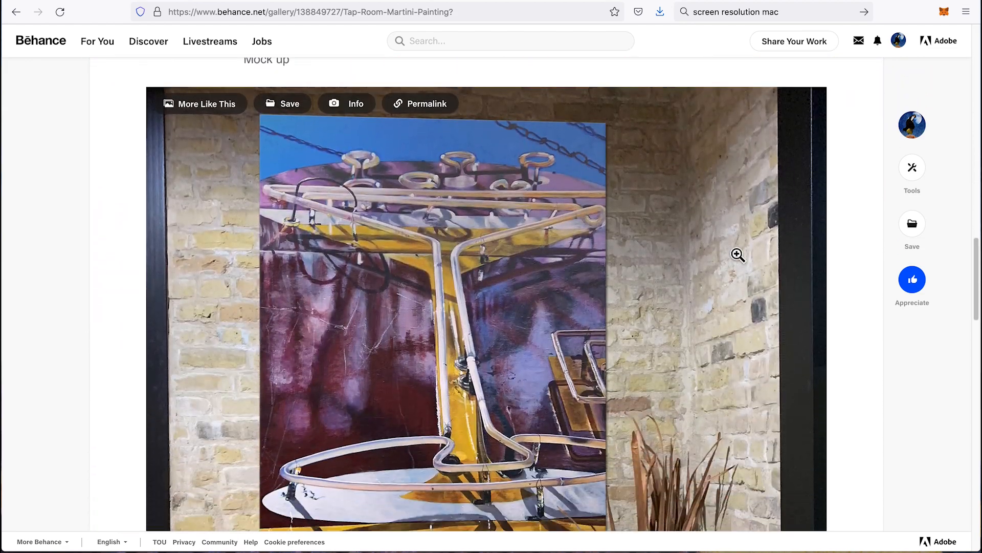
scroll(737, 255, "down", 10)
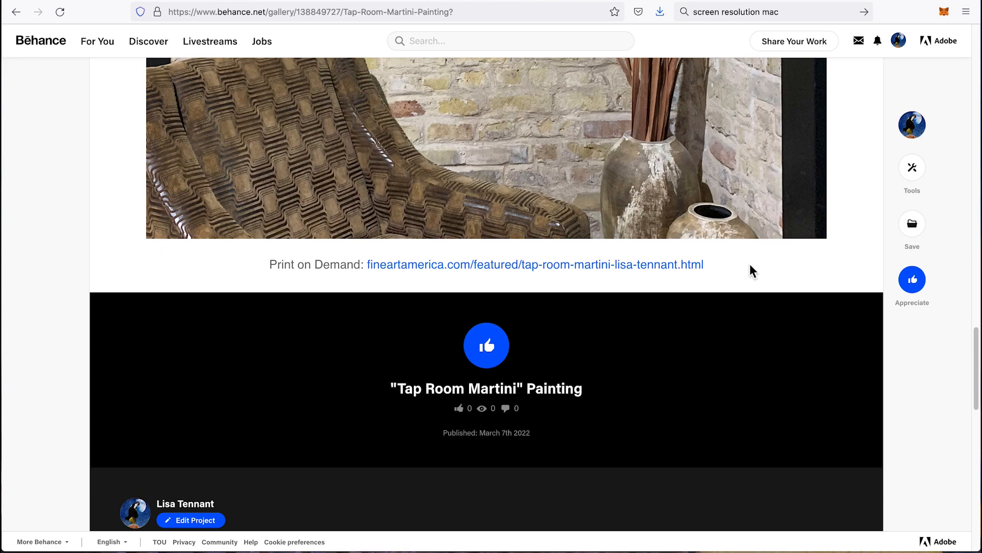
Narrow the browser window to phone width to examine the project's responsive layout, and restore the window to full width
left_click_drag(967, 549, 342, 520)
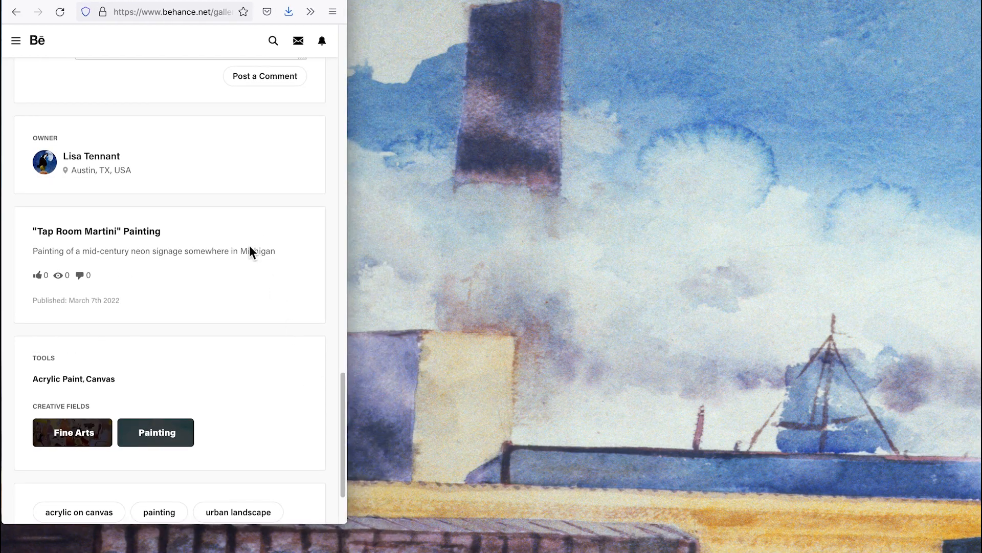
scroll(247, 235, "up", 20)
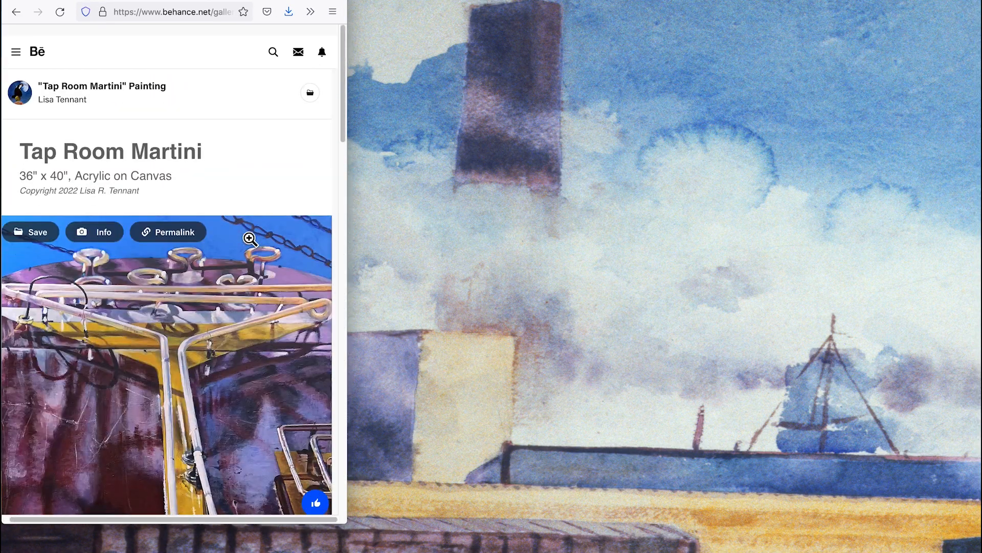
scroll(250, 237, "down", 1)
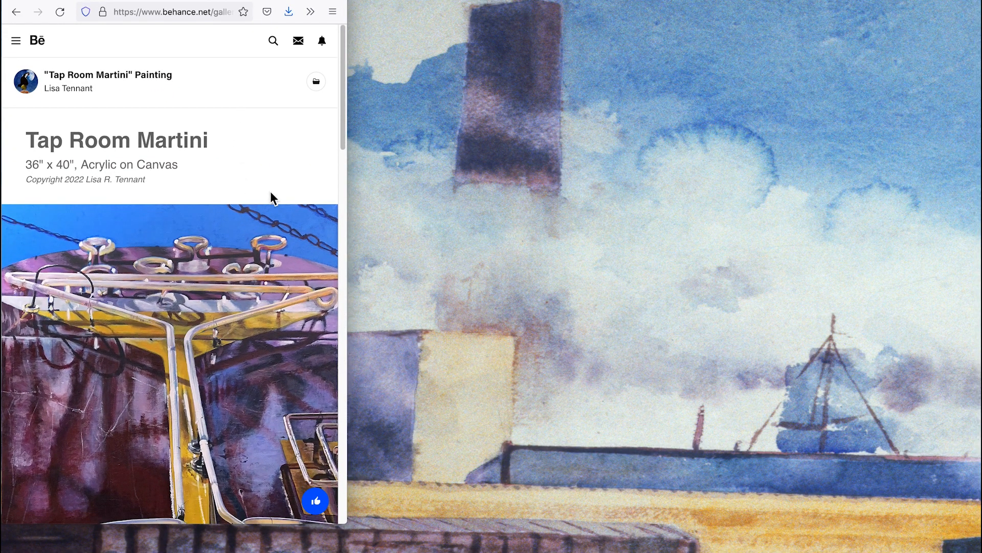
scroll(276, 204, "down", 1)
scroll(279, 212, "down", 1)
scroll(243, 219, "down", 4)
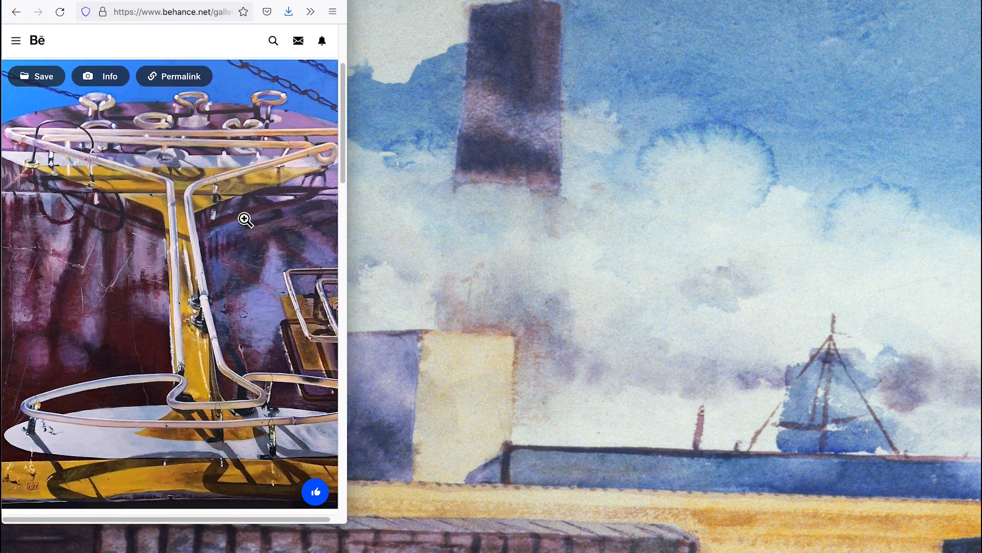
scroll(246, 221, "down", 8)
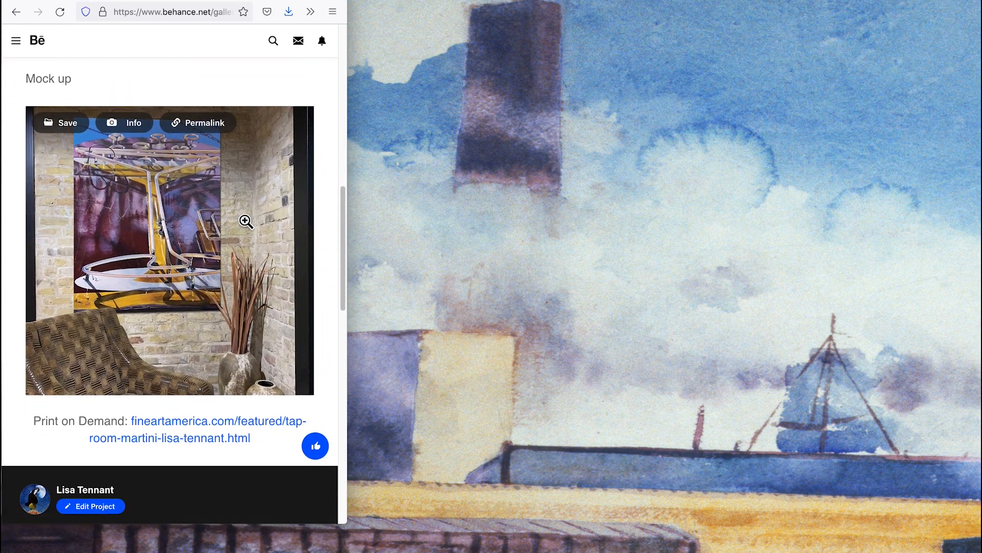
scroll(244, 221, "down", 1)
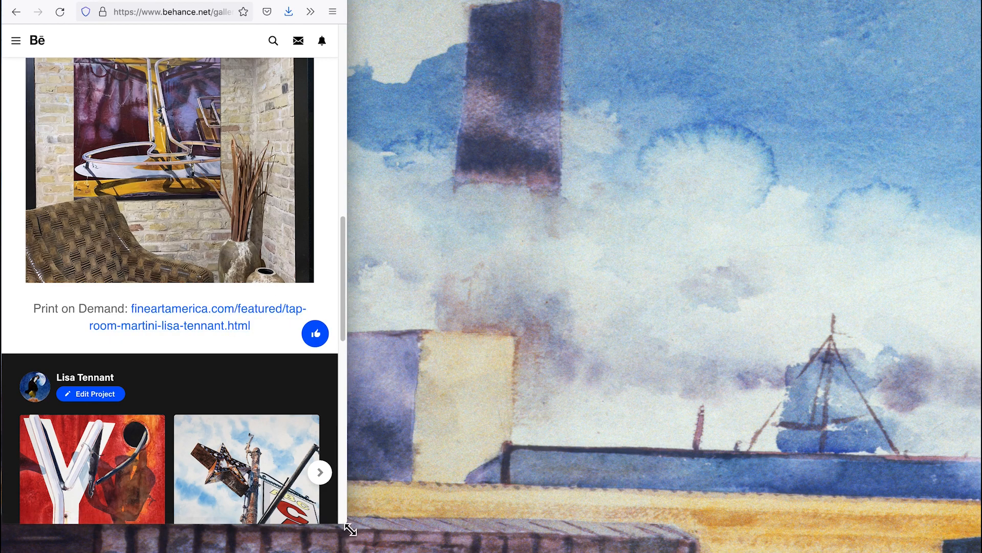
left_click_drag(344, 519, 975, 546)
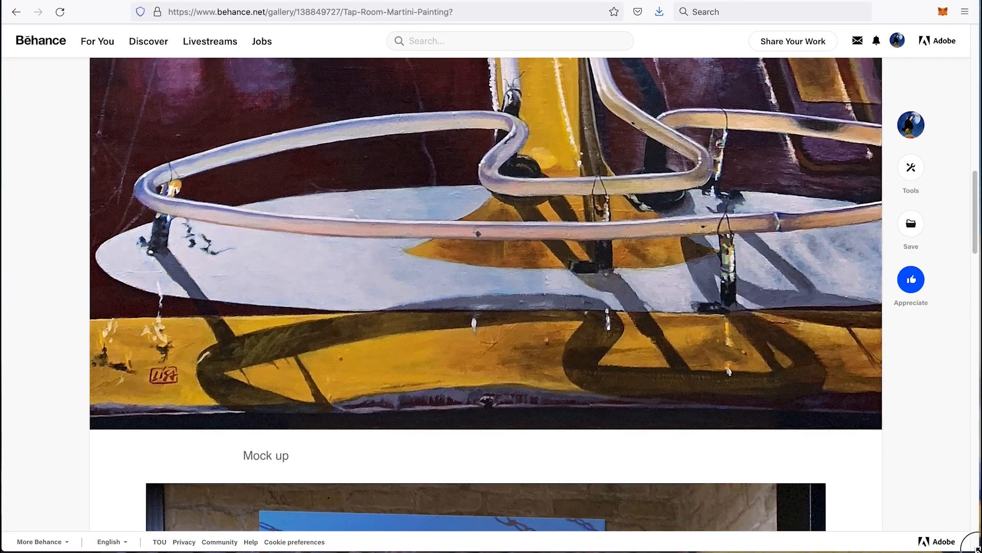
scroll(818, 229, "up", 15)
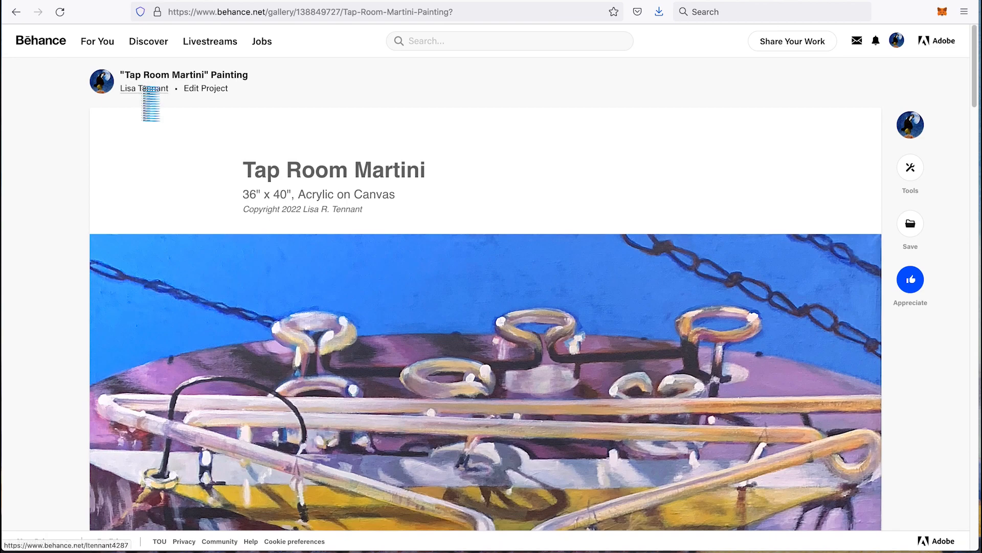
Open your own Behance profile and examine its banner, biography details and grid of published projects
mouse_move(146, 92)
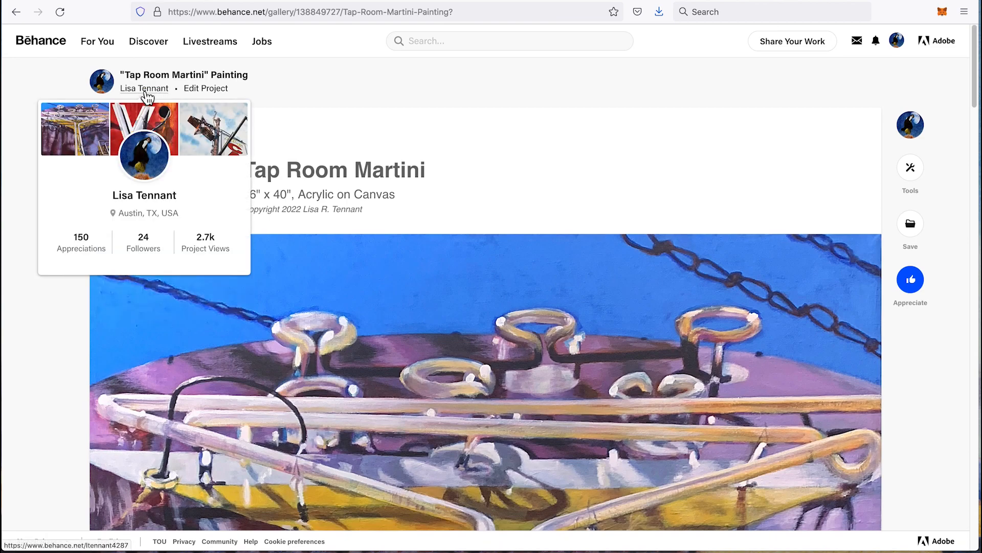
mouse_move(899, 44)
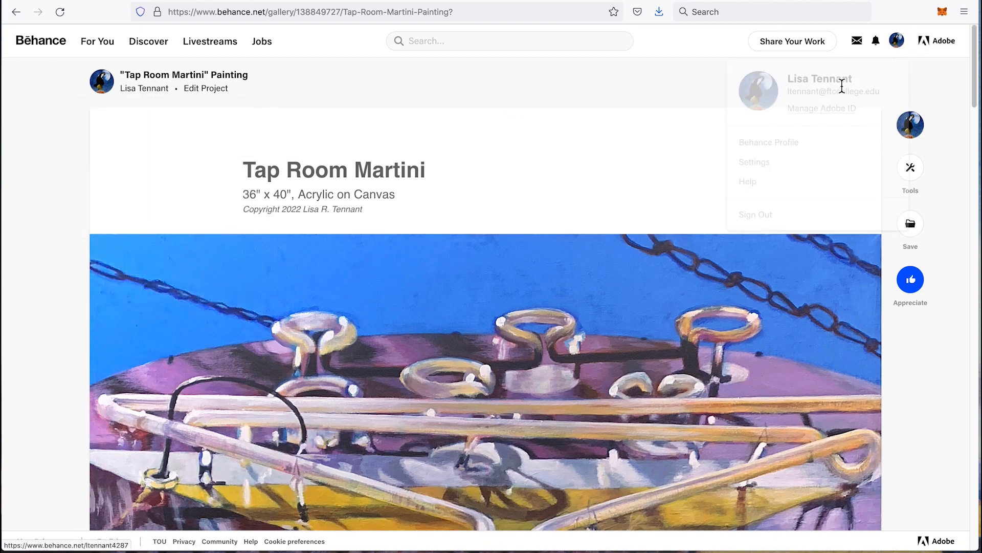
left_click(771, 147)
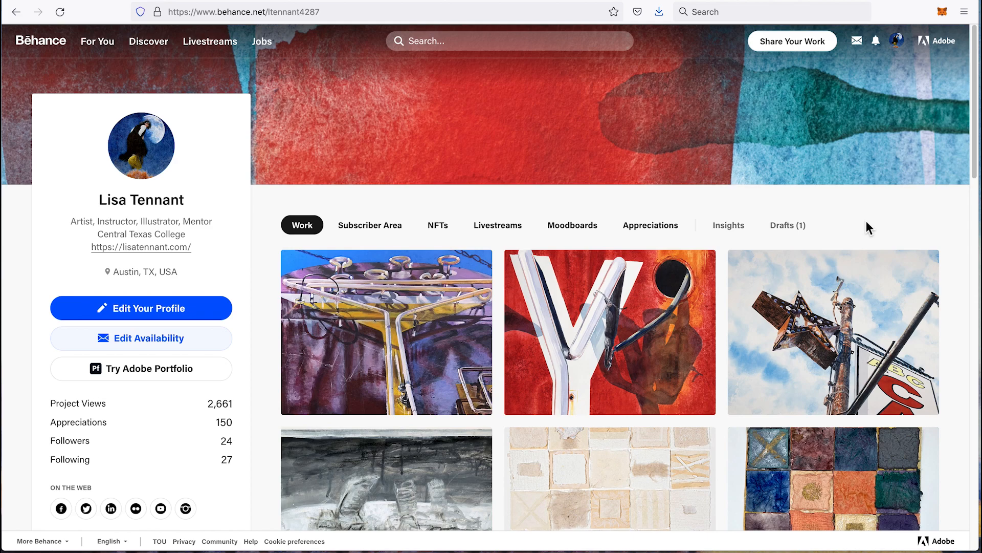
mouse_move(428, 136)
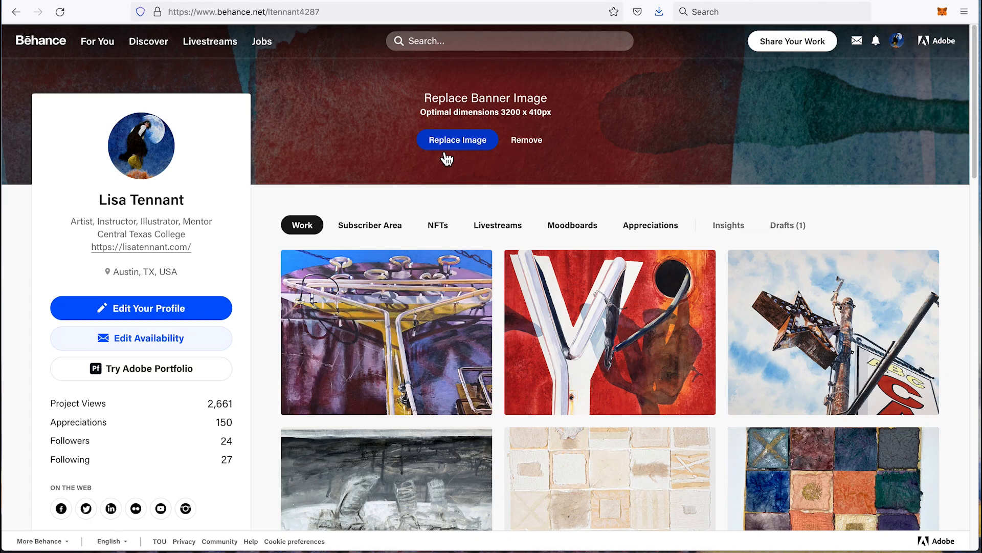
scroll(238, 302, "down", 7)
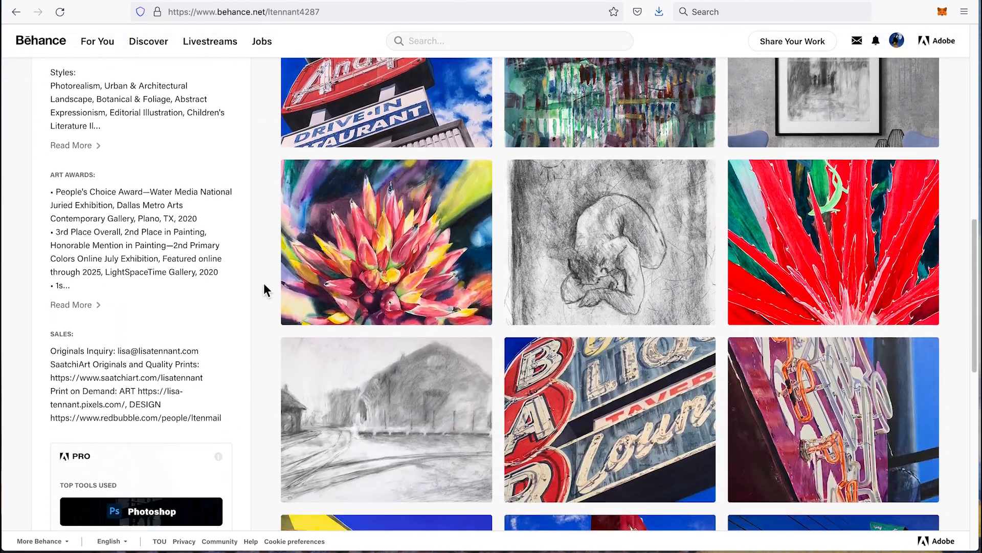
scroll(263, 284, "up", 15)
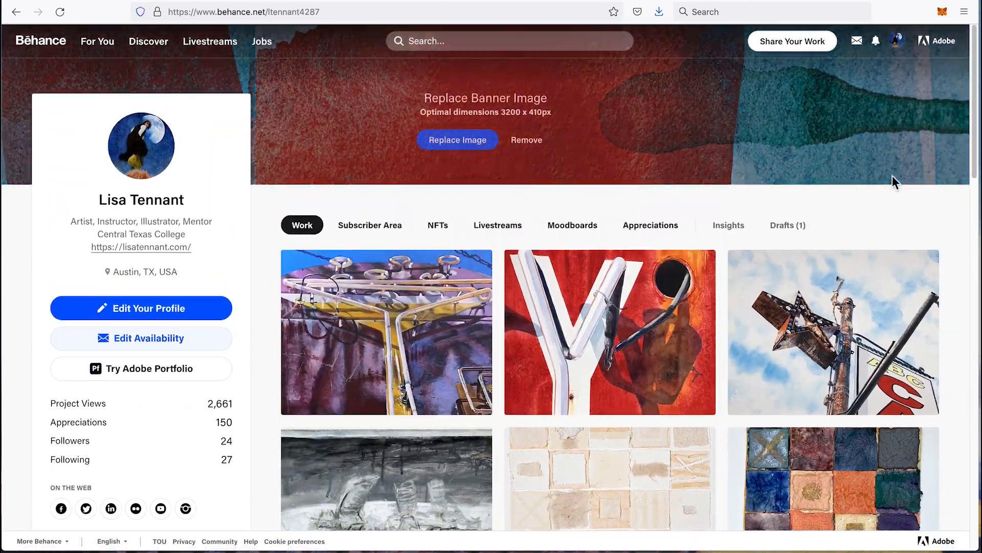